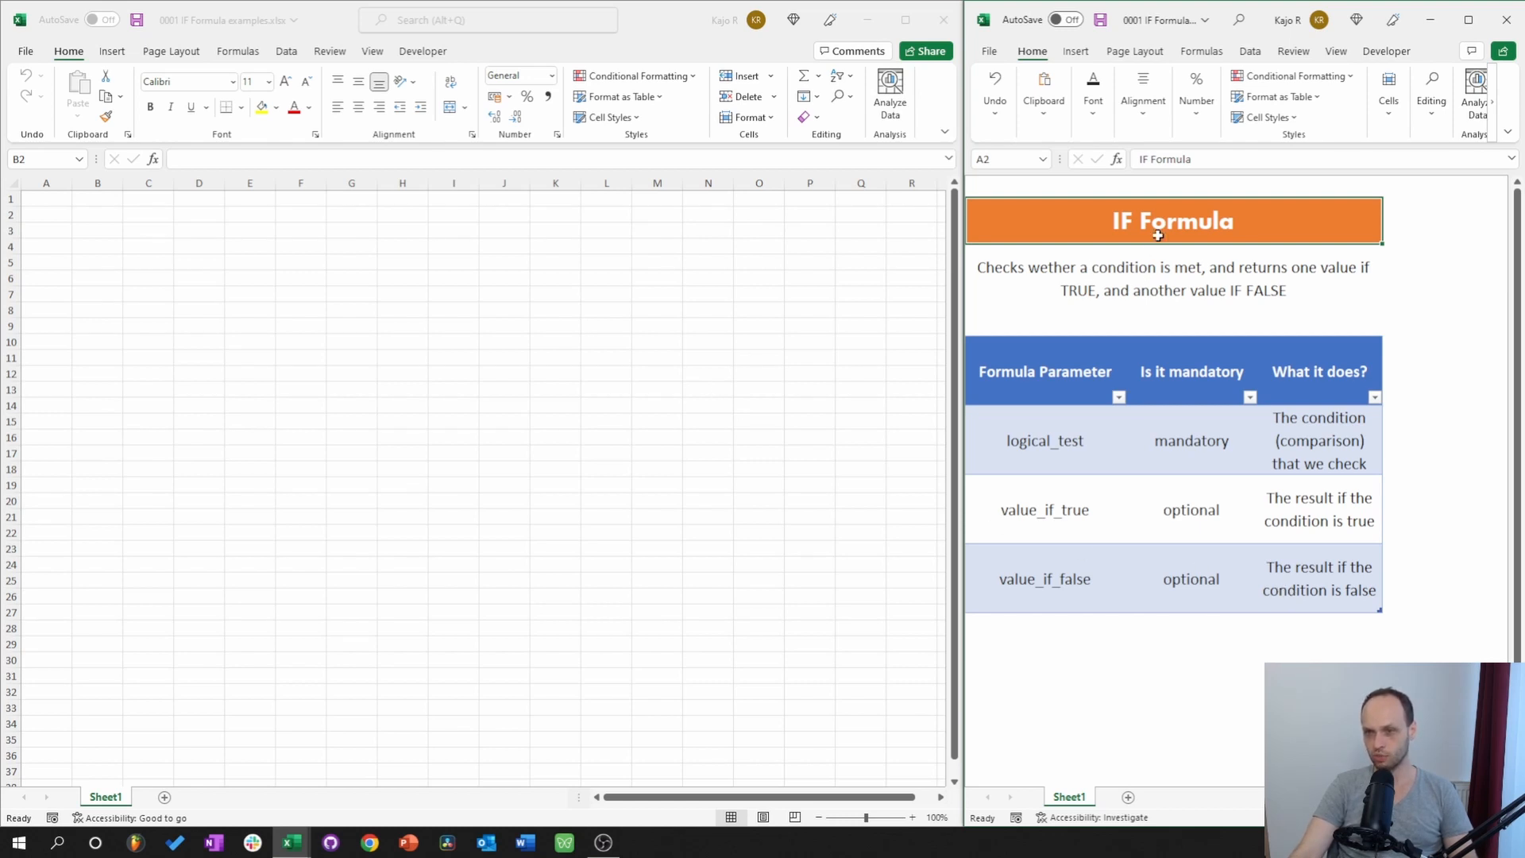
Review the IF description and its mandatory logical_test, then switch to the practice workbook.
{"action": "left_click", "coordinate": [1157, 282]}
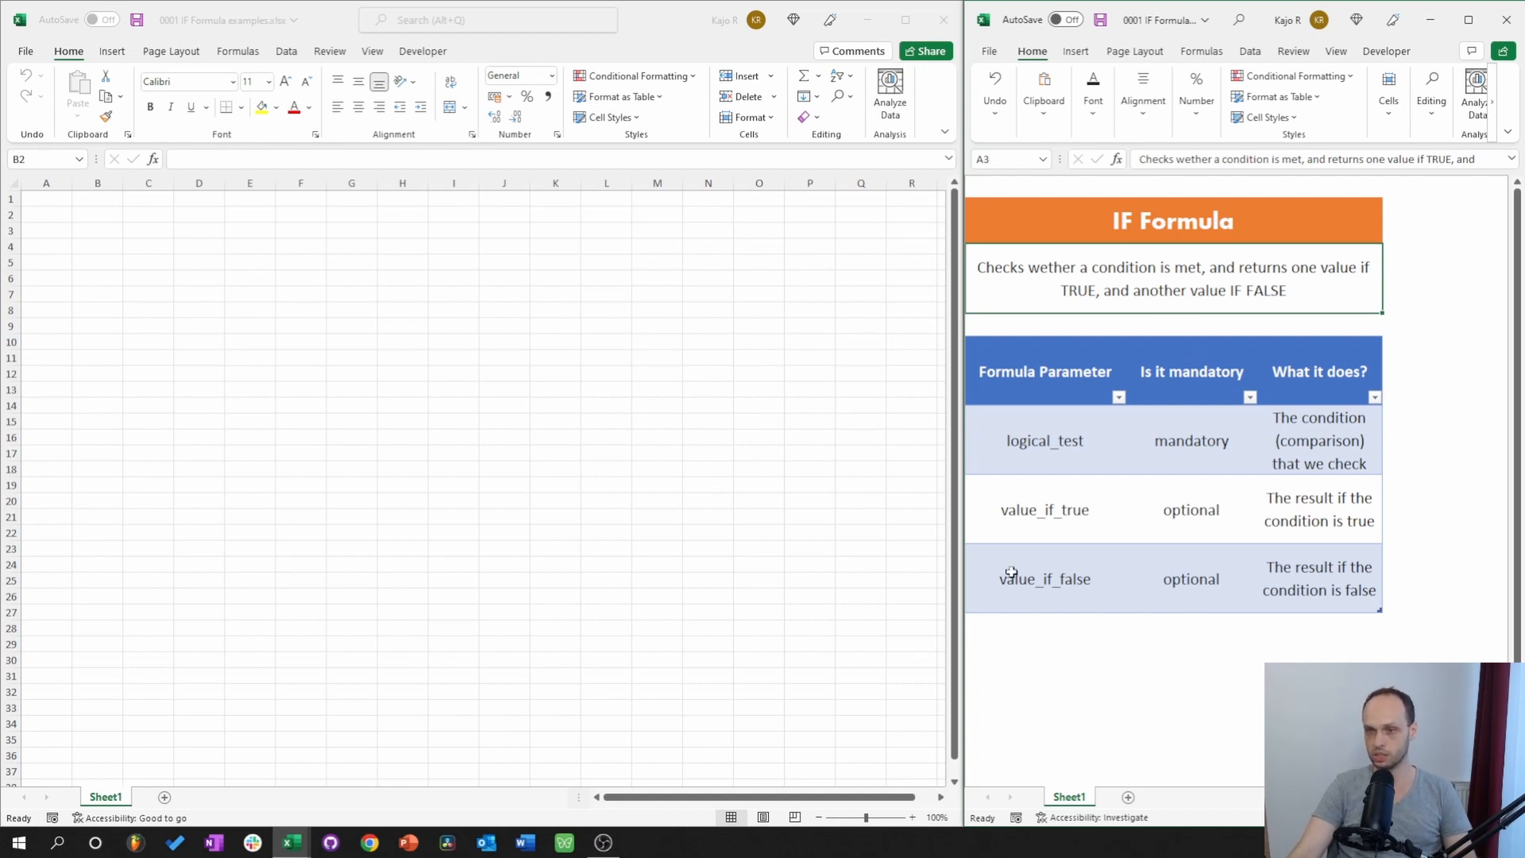
{"action": "left_click", "coordinate": [1202, 451]}
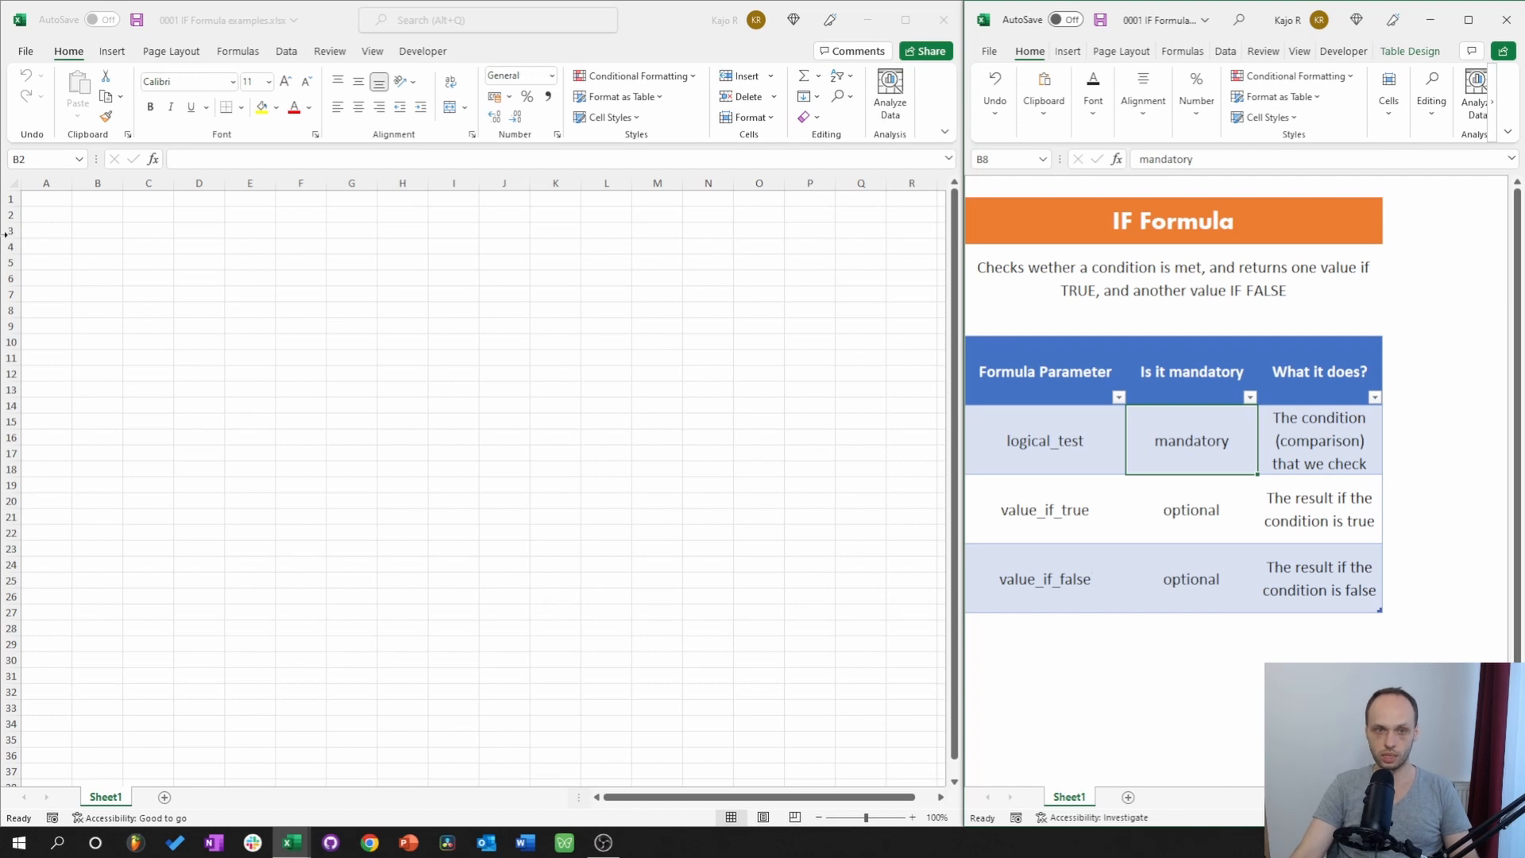
{"action": "left_click", "coordinate": [102, 219]}
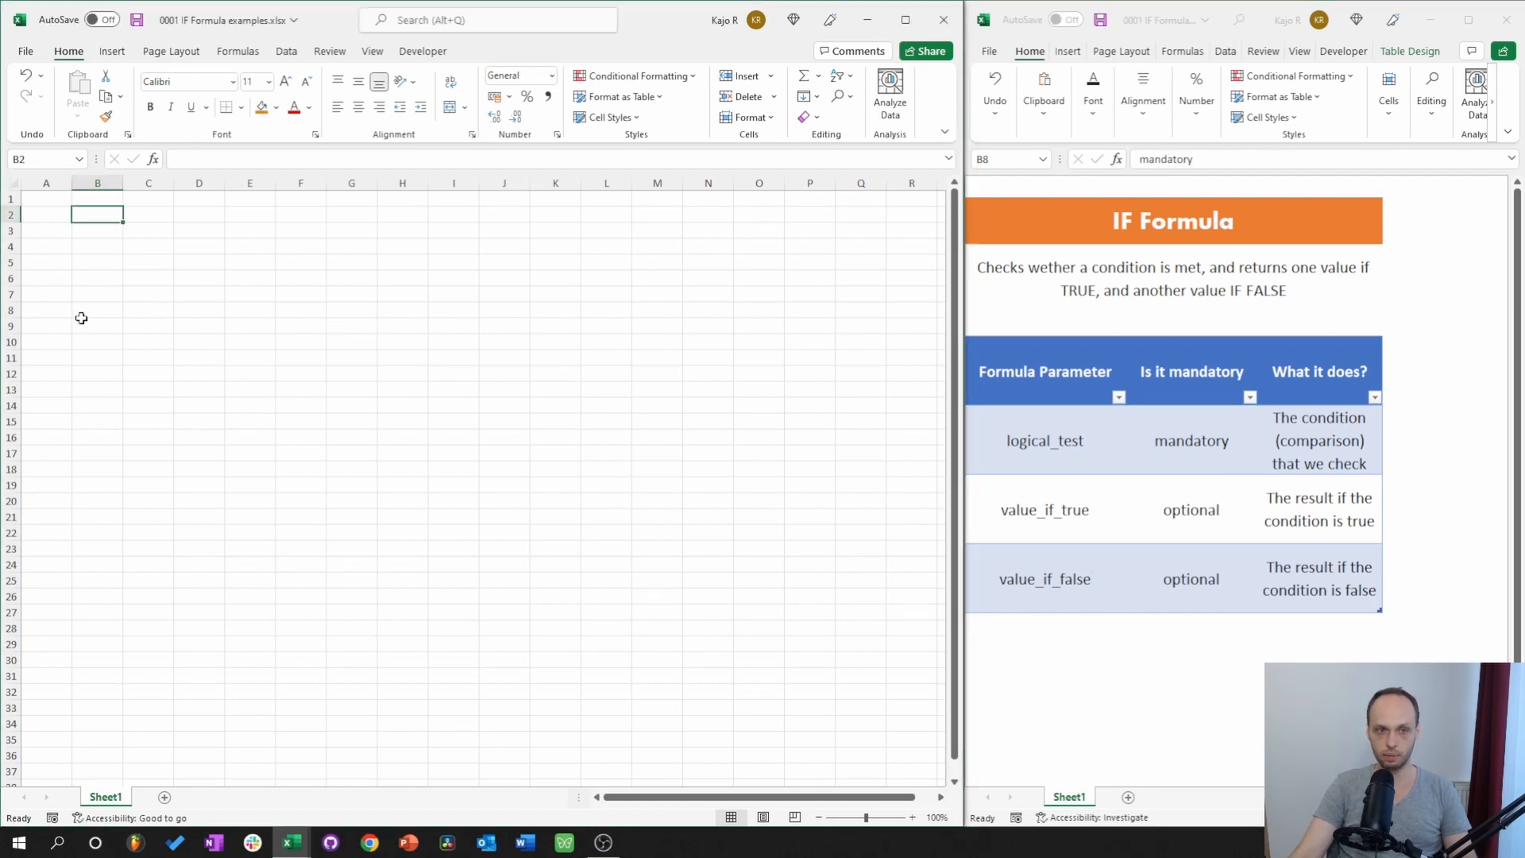
{"action": "scroll", "coordinate": [78, 317], "scroll_direction": "up", "scroll_amount": 7}
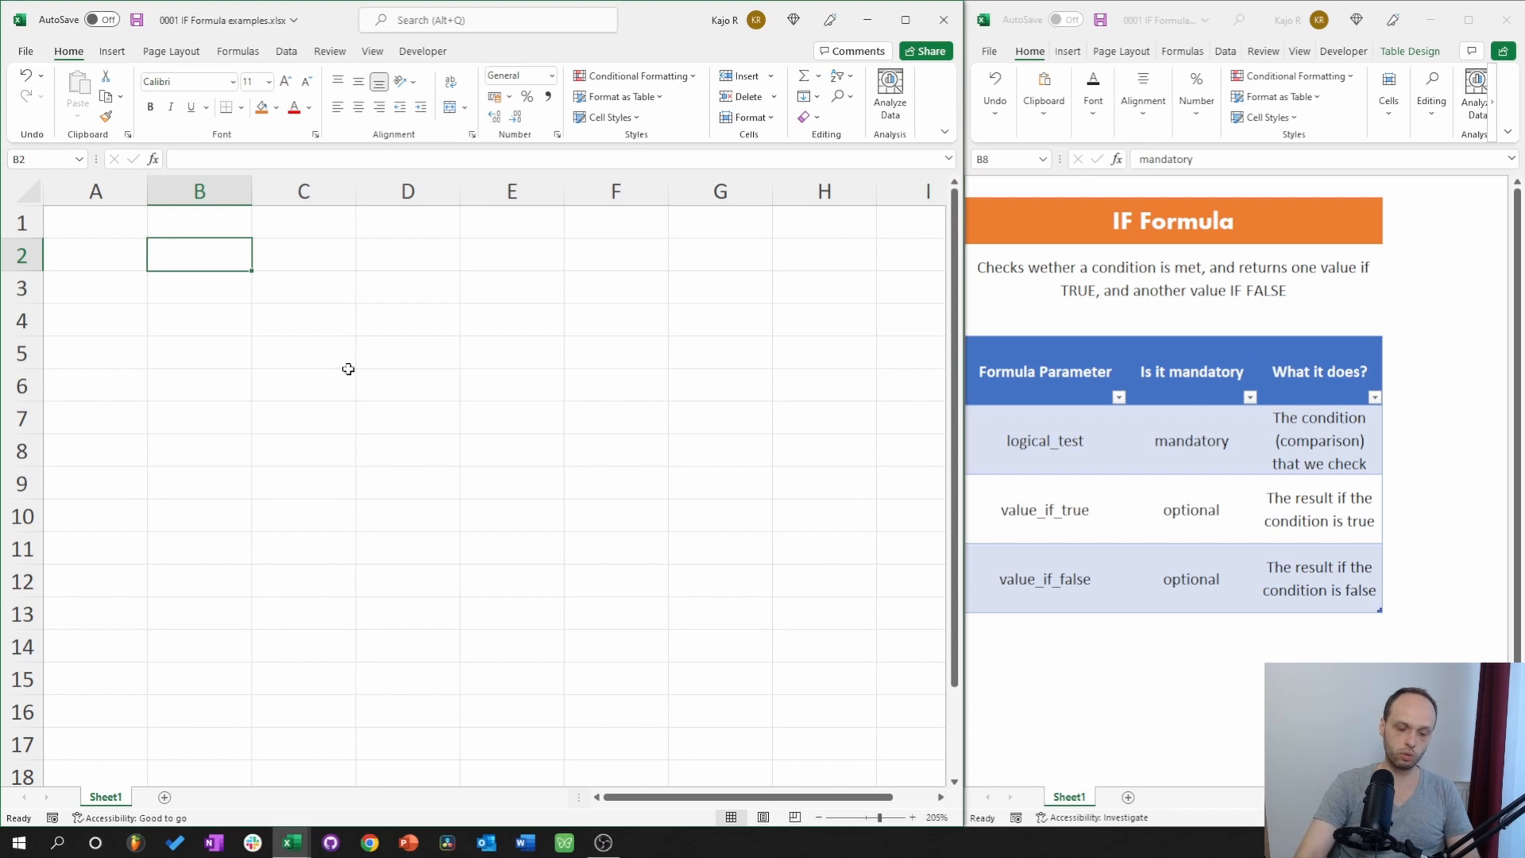
Enter =1=1 in B2 so it returns TRUE.
{"action": "type", "text": "="}
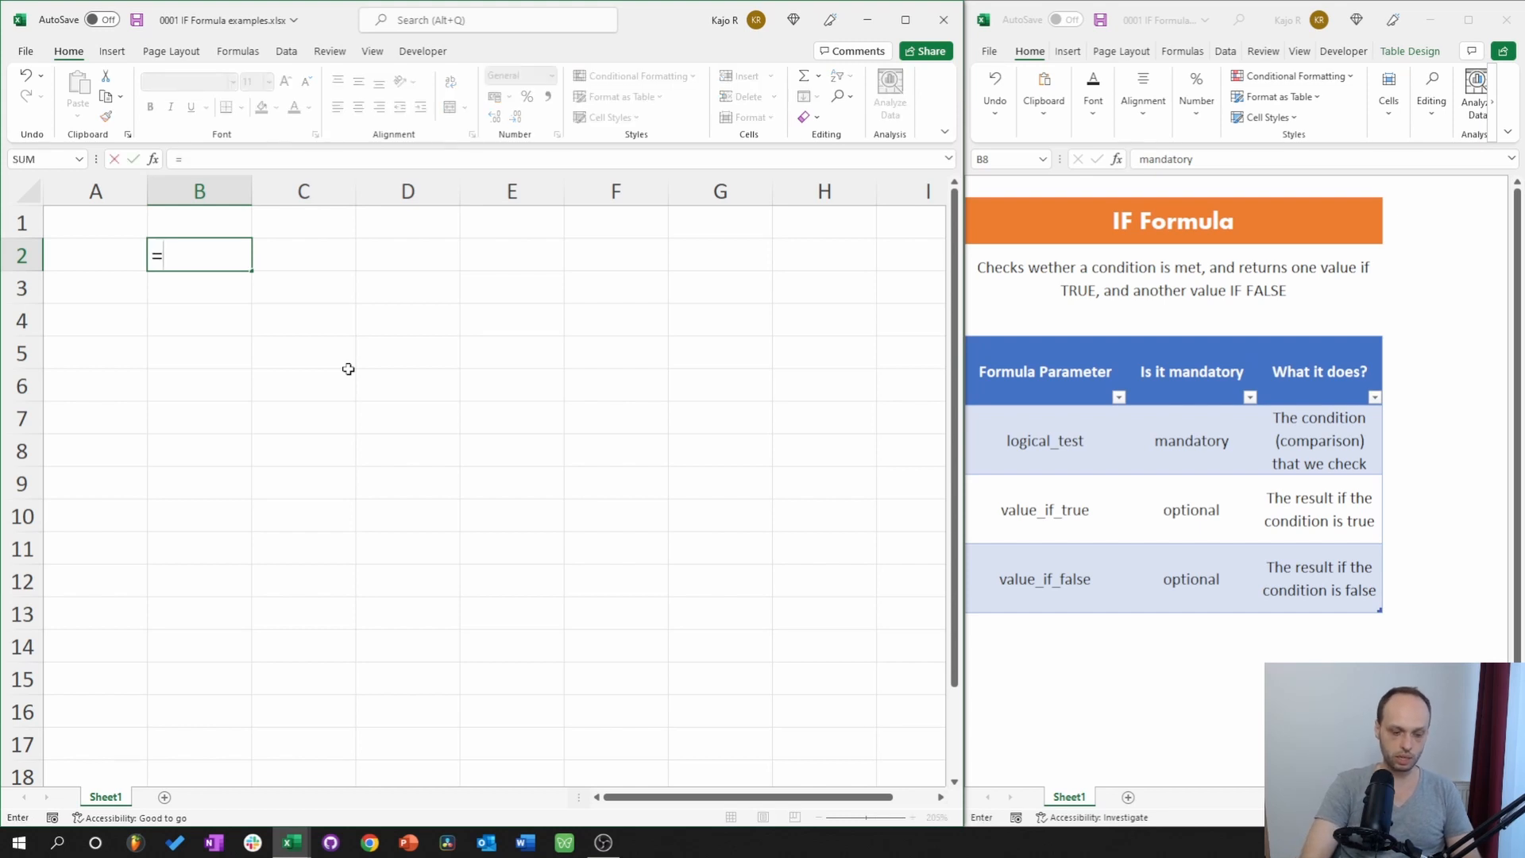
{"action": "type", "text": "IF("}
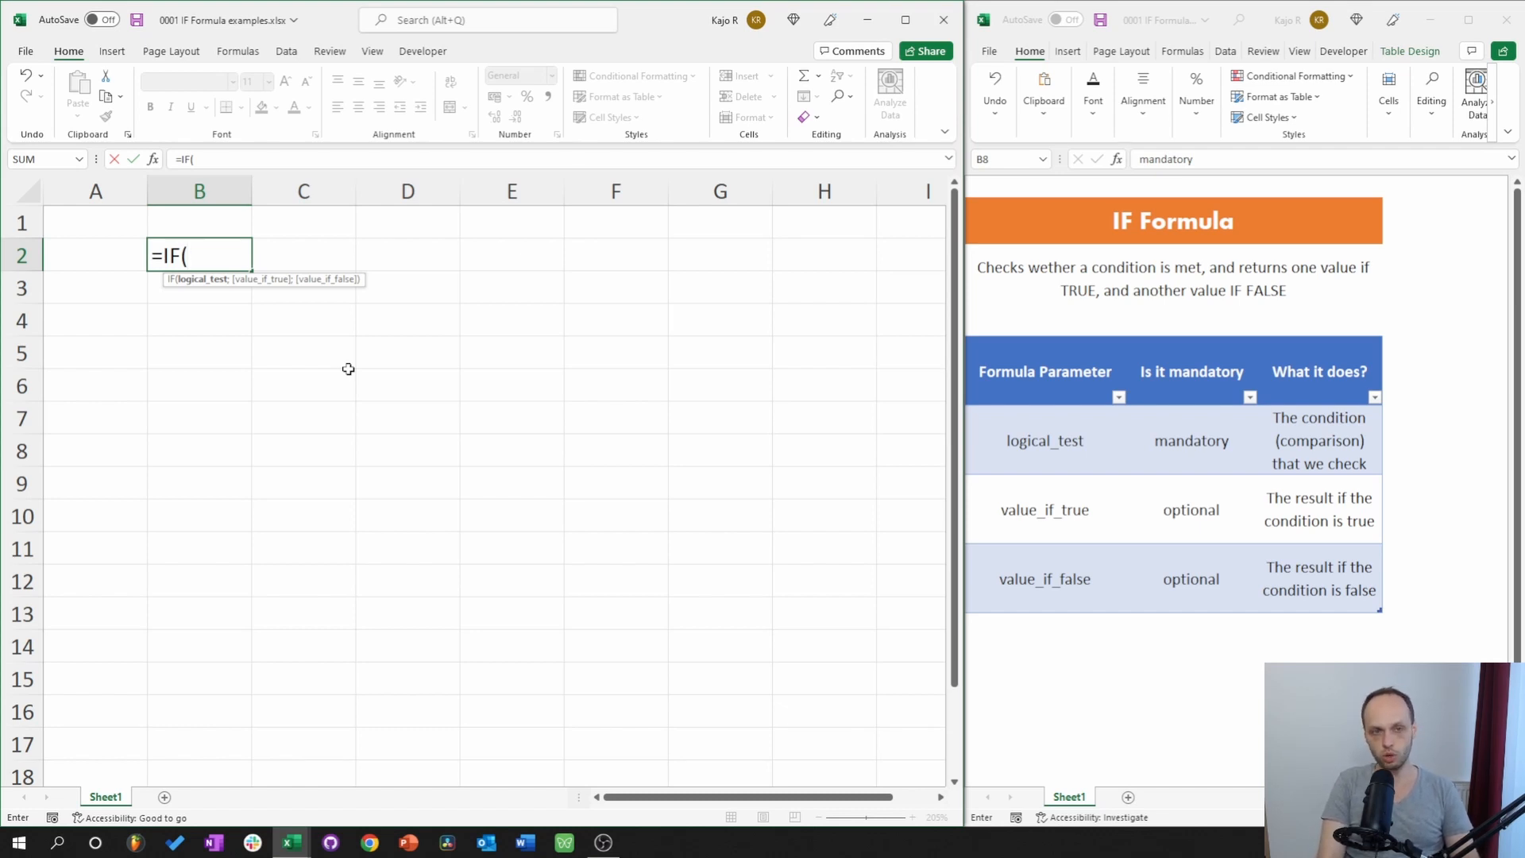
{"action": "key", "text": "BackSpace"}
{"action": "key", "text": "BackSpace"}
{"action": "key", "text": "BackSpace"}
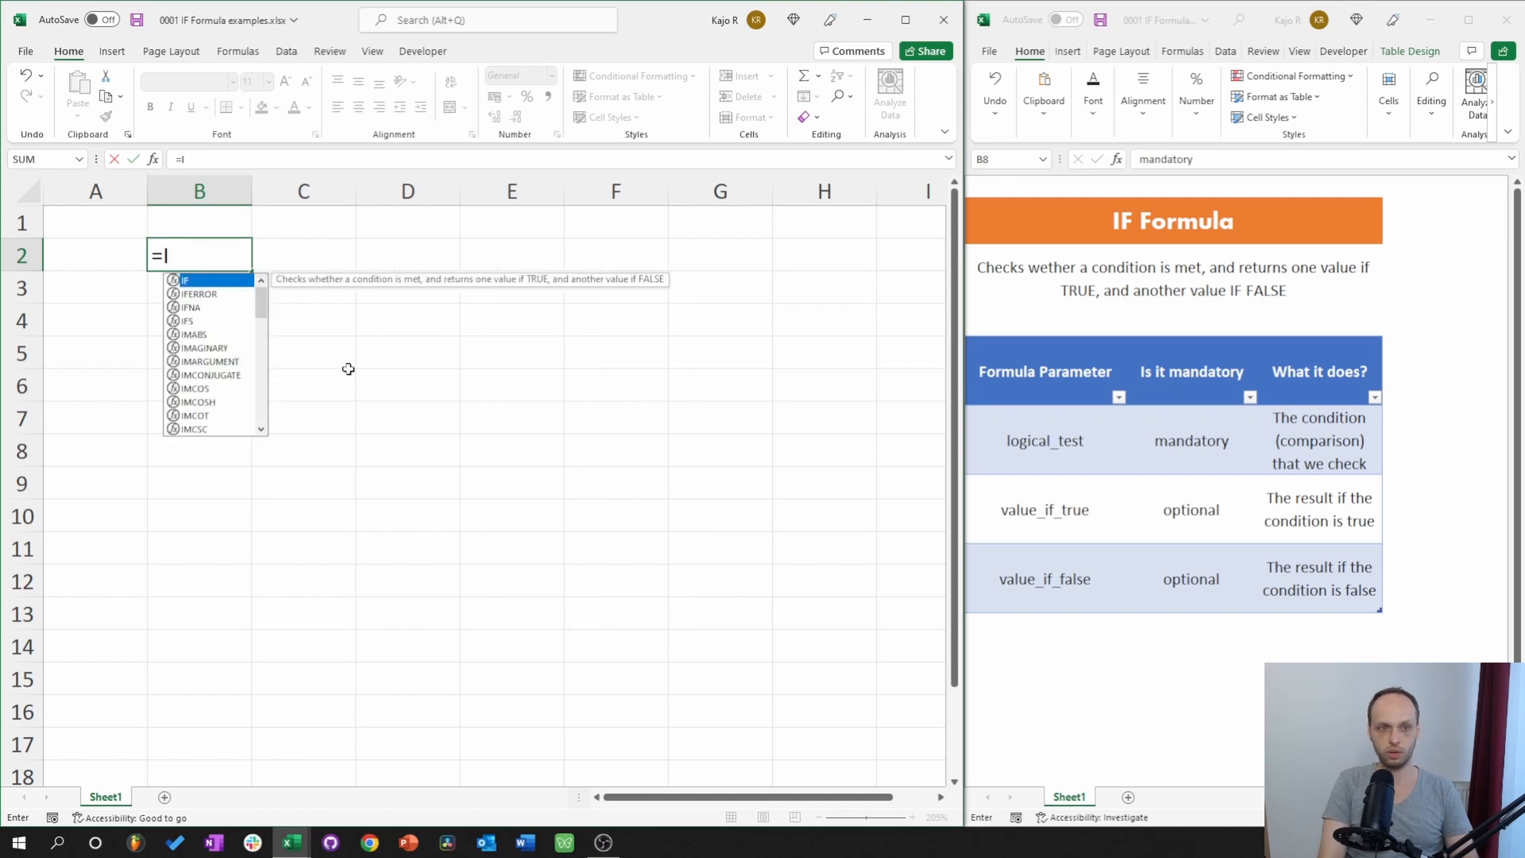
{"action": "type", "text": "1"}
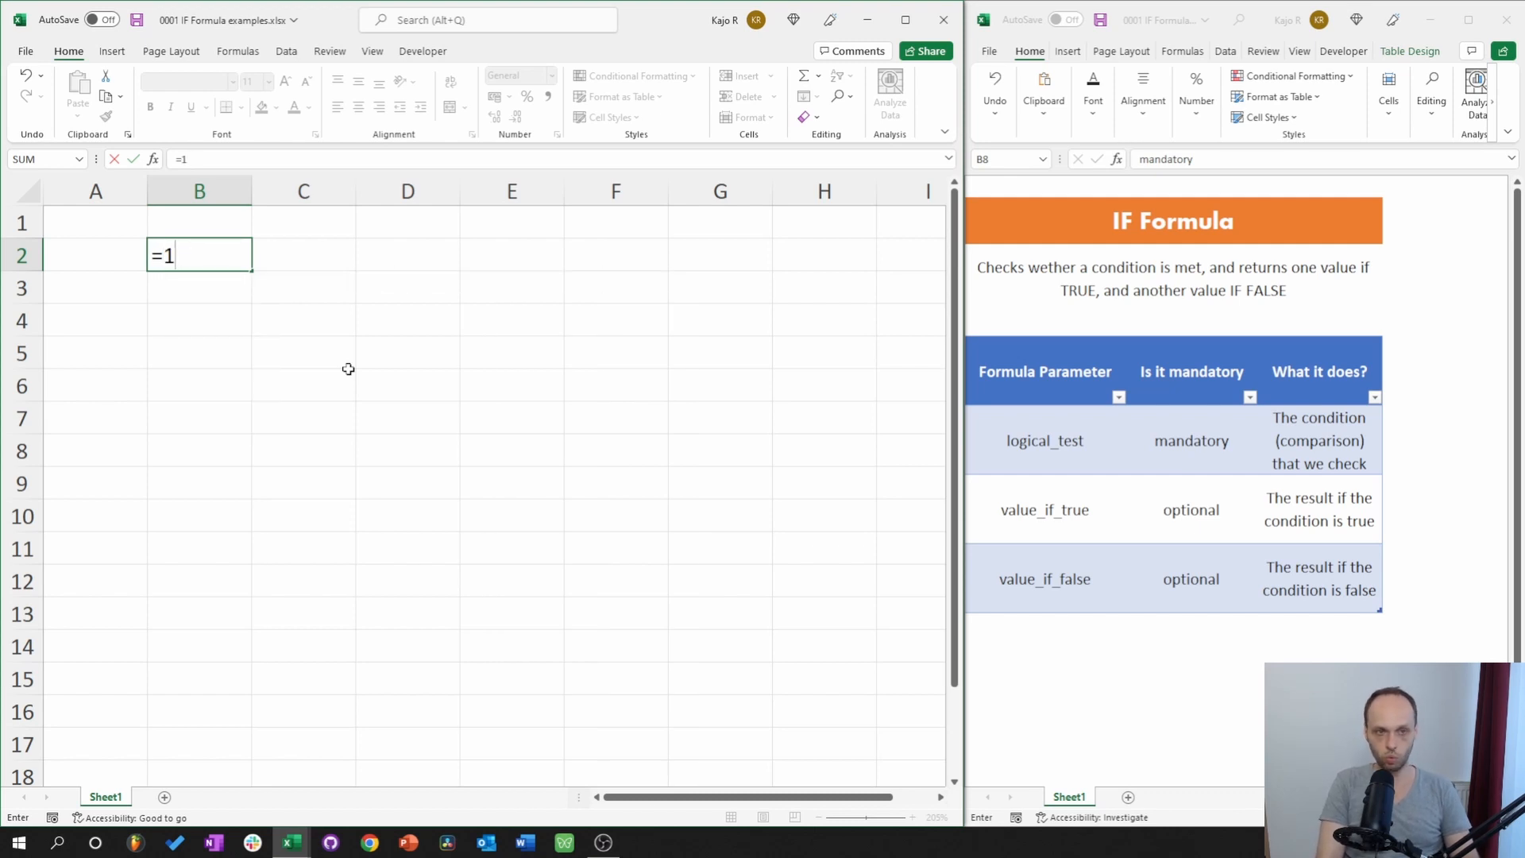
{"action": "type", "text": "=1"}
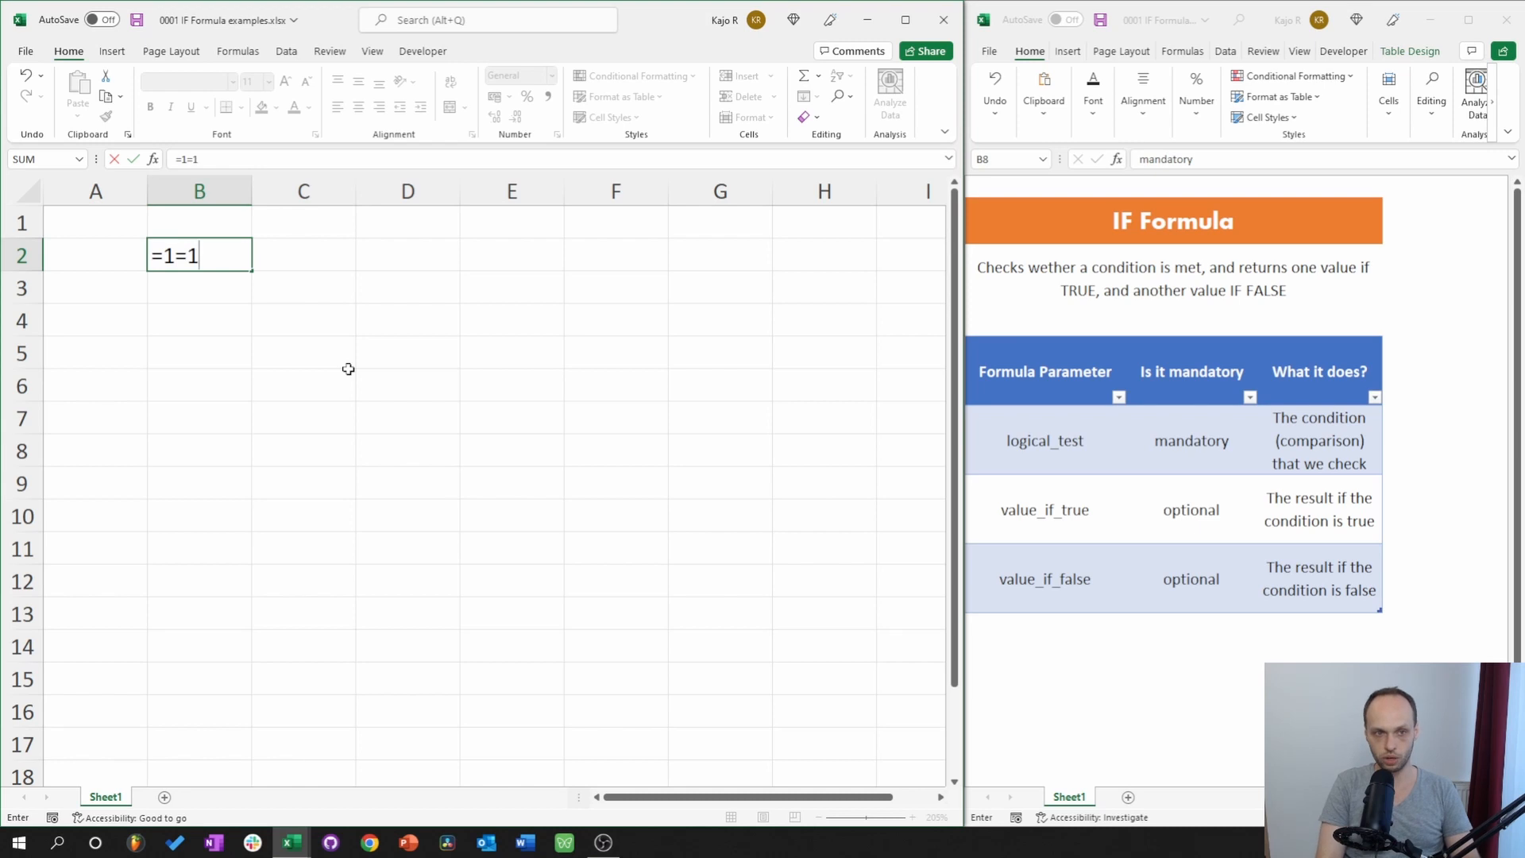
{"action": "key", "text": "Return"}
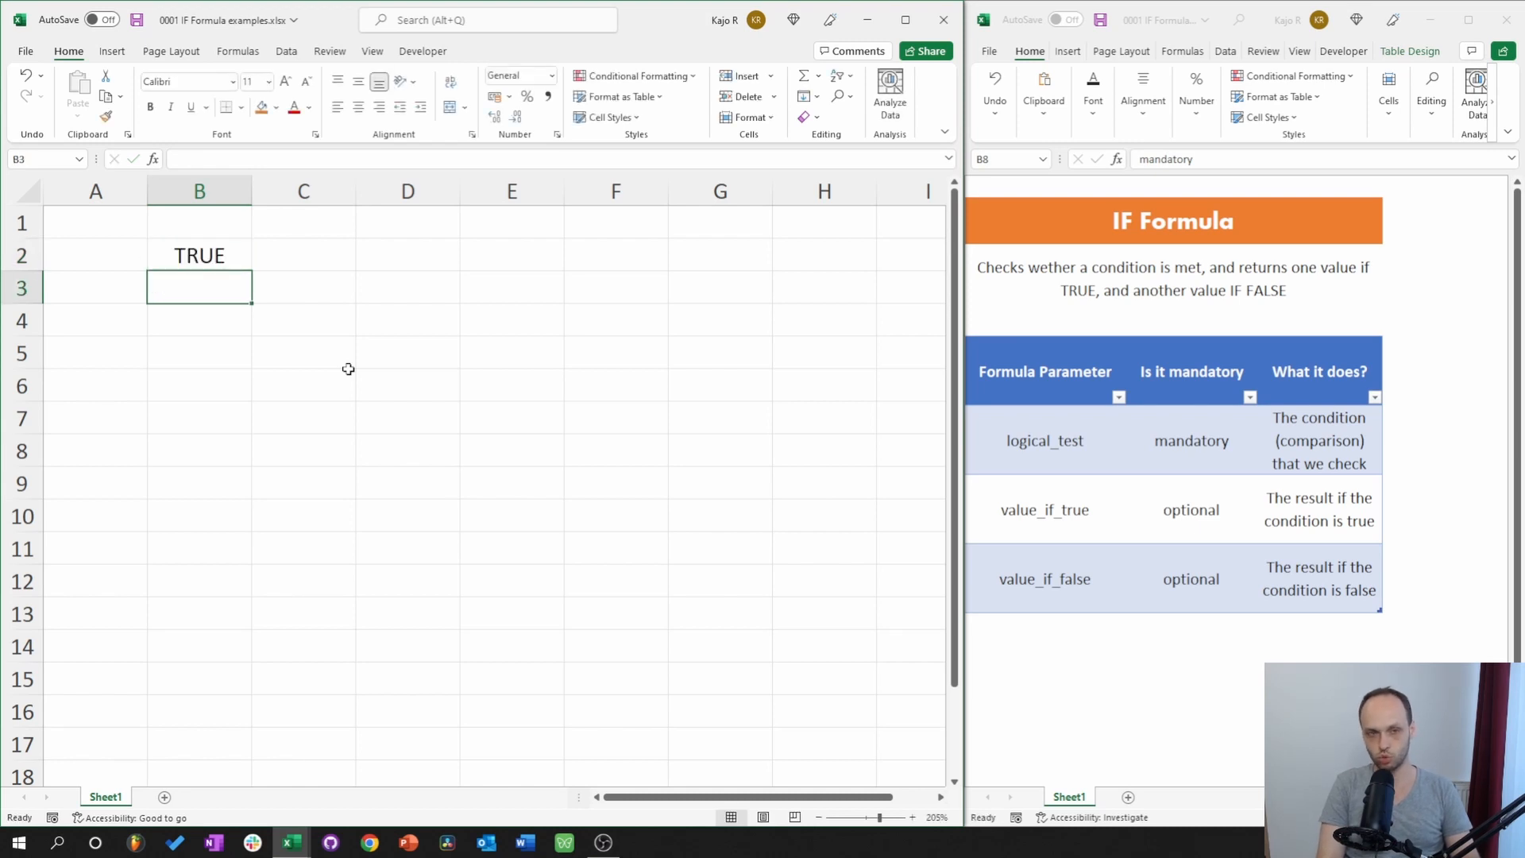
{"action": "key", "text": "Up"}
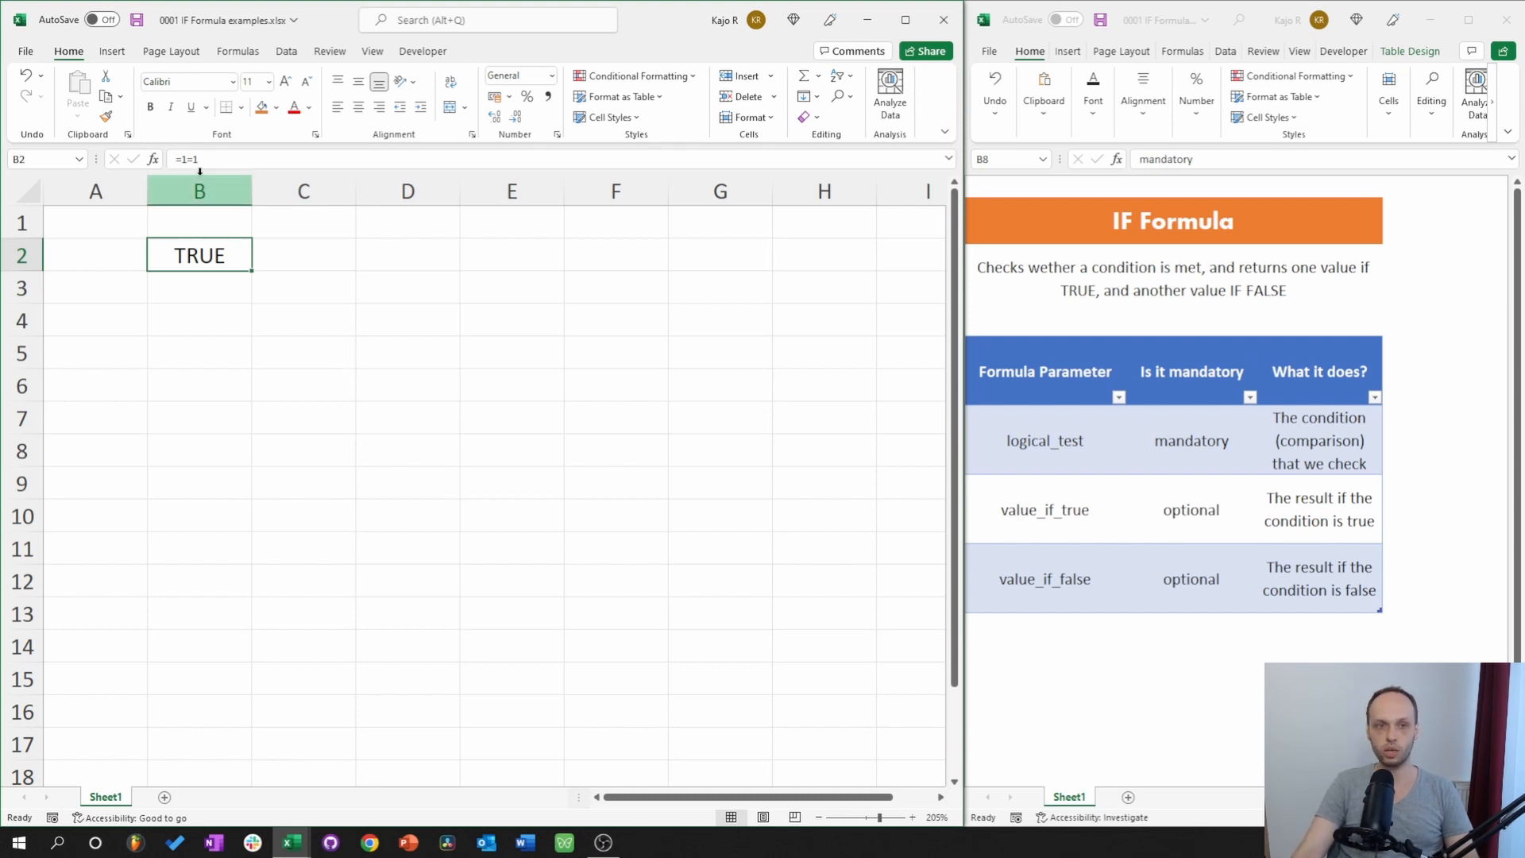
Change B2's comparison to =1=2 so it returns FALSE.
{"action": "left_click", "coordinate": [225, 162]}
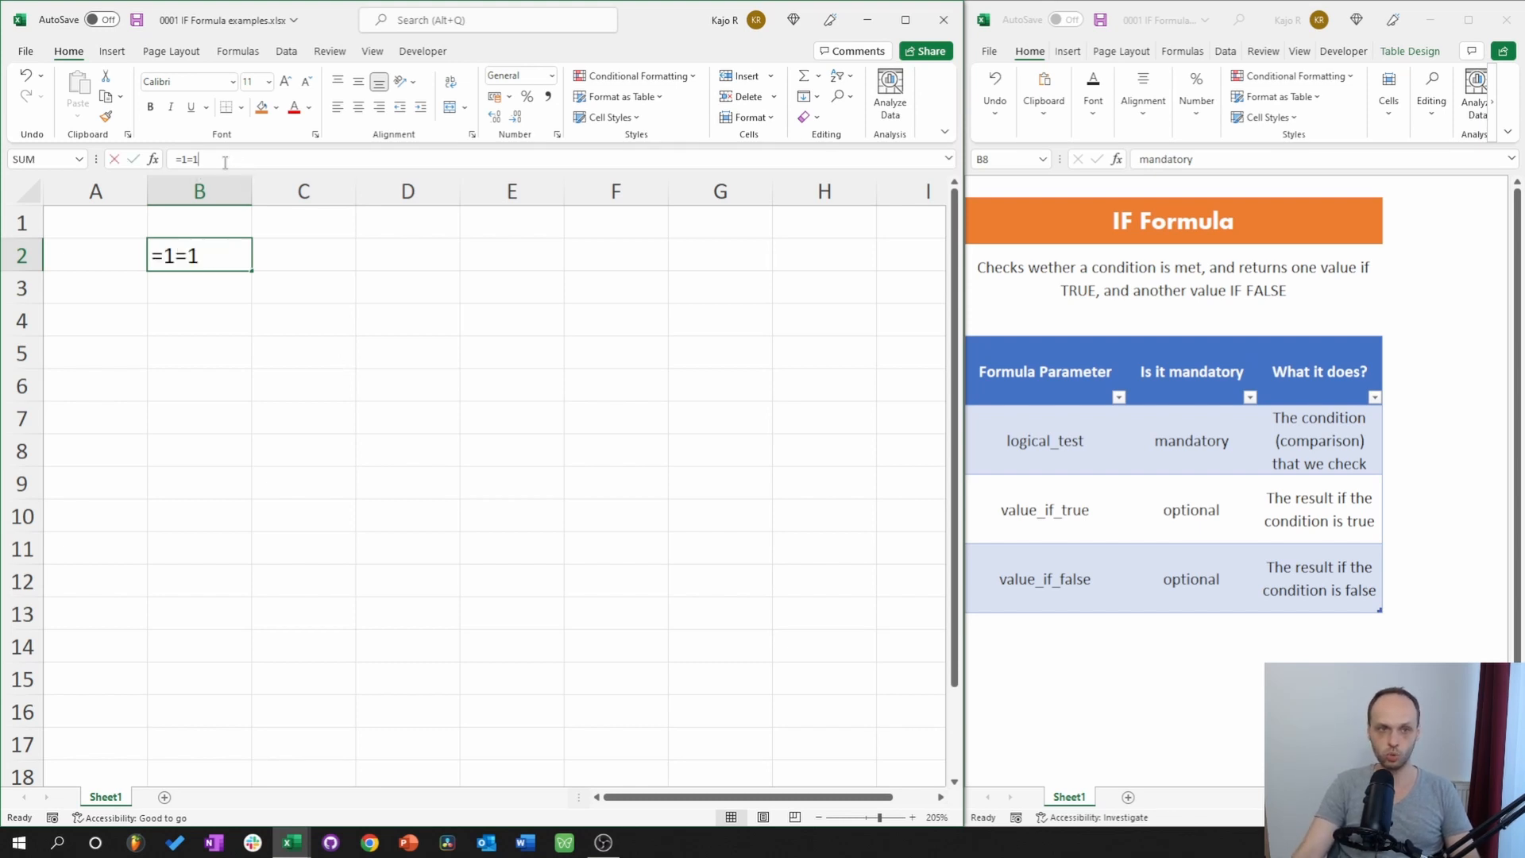
{"action": "key", "text": "BackSpace"}
{"action": "type", "text": "2"}
{"action": "key", "text": "Return"}
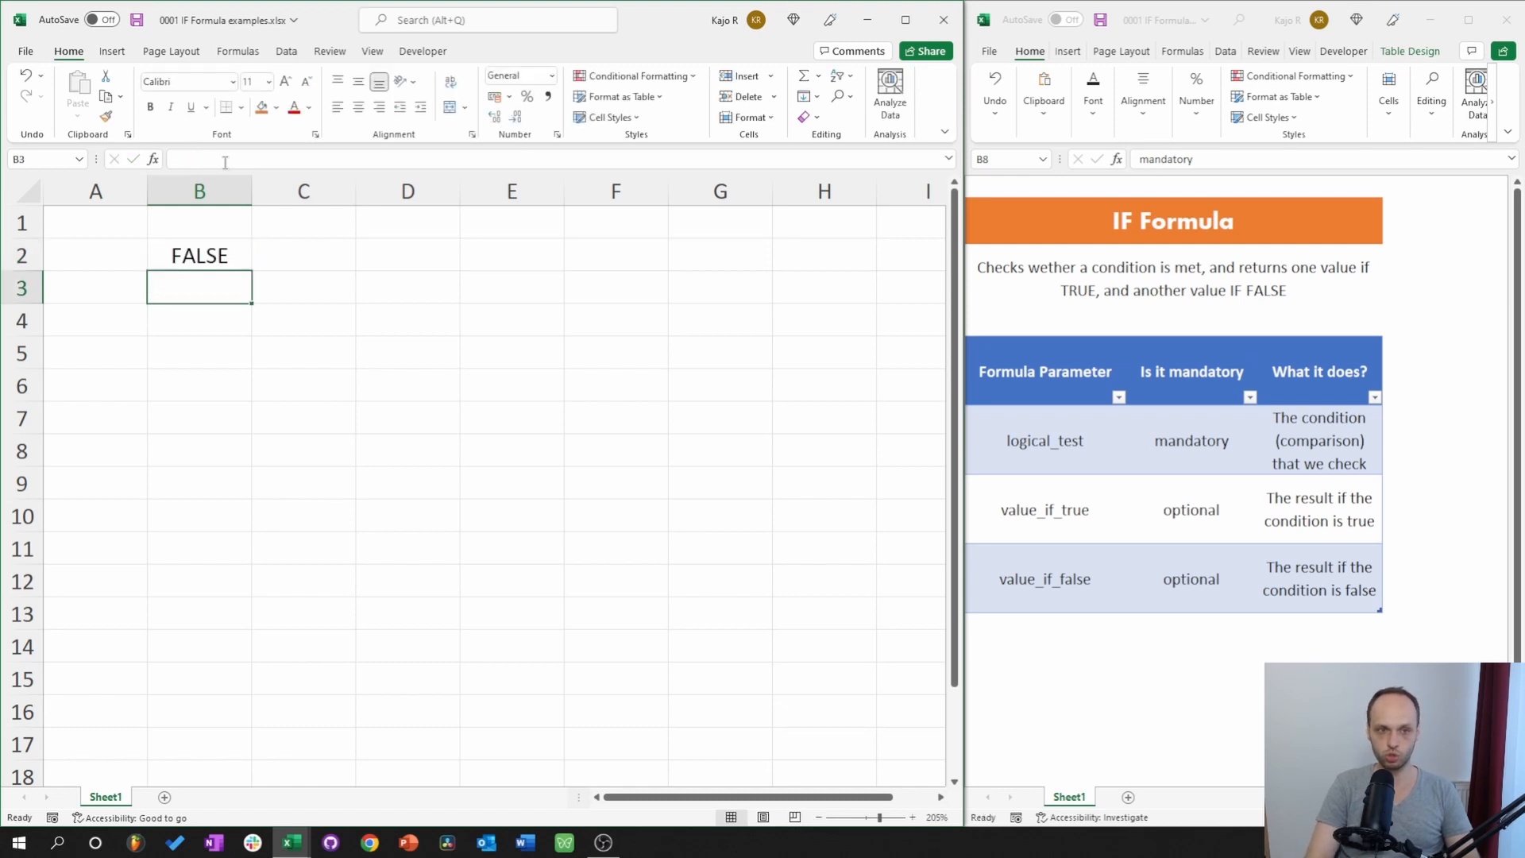
{"action": "key", "text": "Up"}
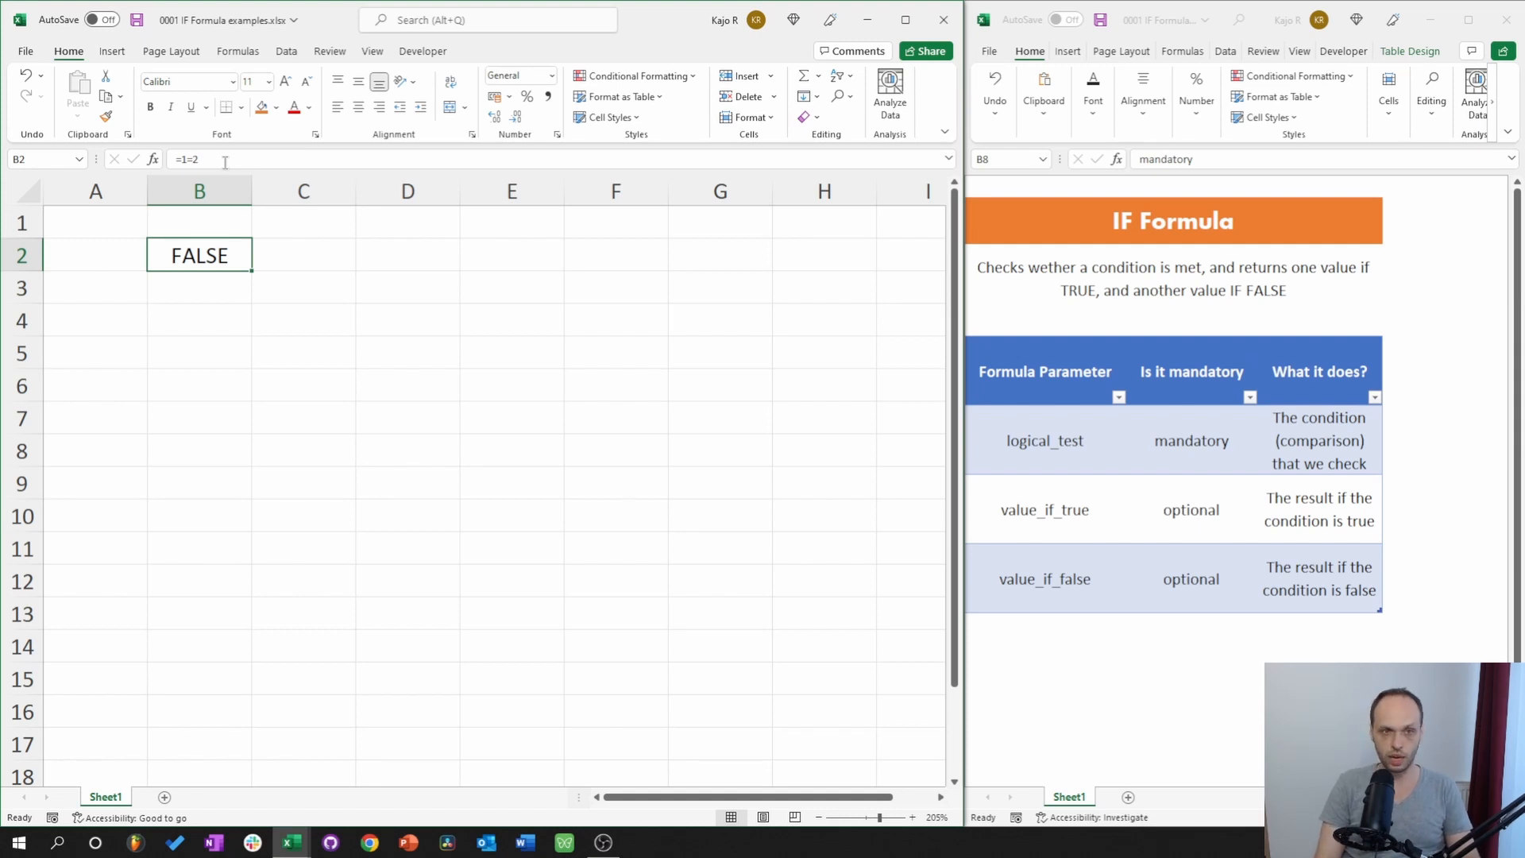
Delete the comparison formula from B2, leaving it empty.
{"action": "left_click", "coordinate": [210, 161]}
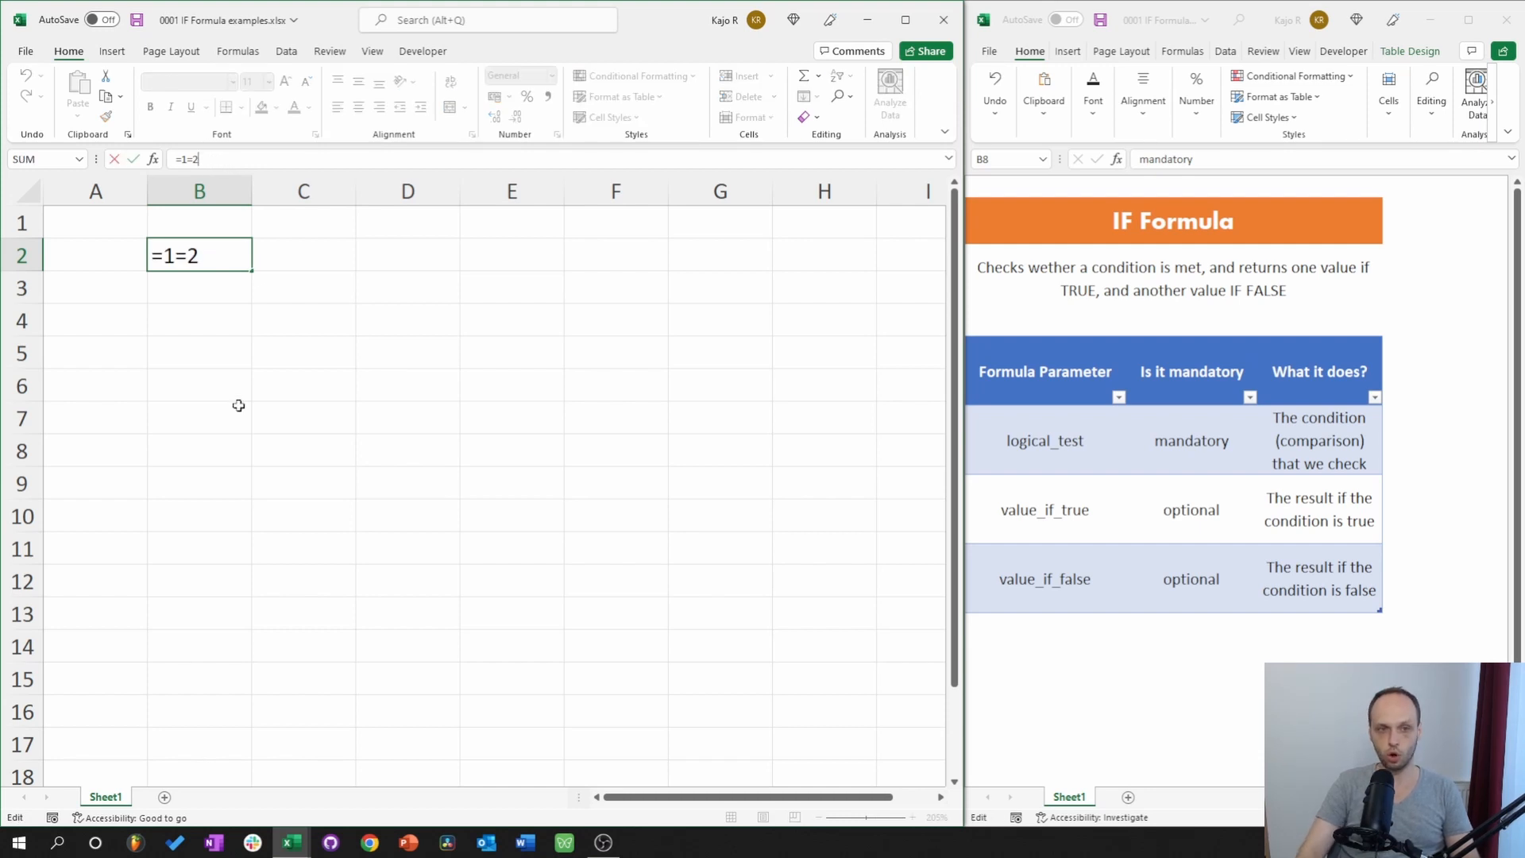
{"action": "key", "text": "BackSpace"}
{"action": "key", "text": "BackSpace"}
{"action": "key", "text": "BackSpace"}
{"action": "key", "text": "BackSpace"}
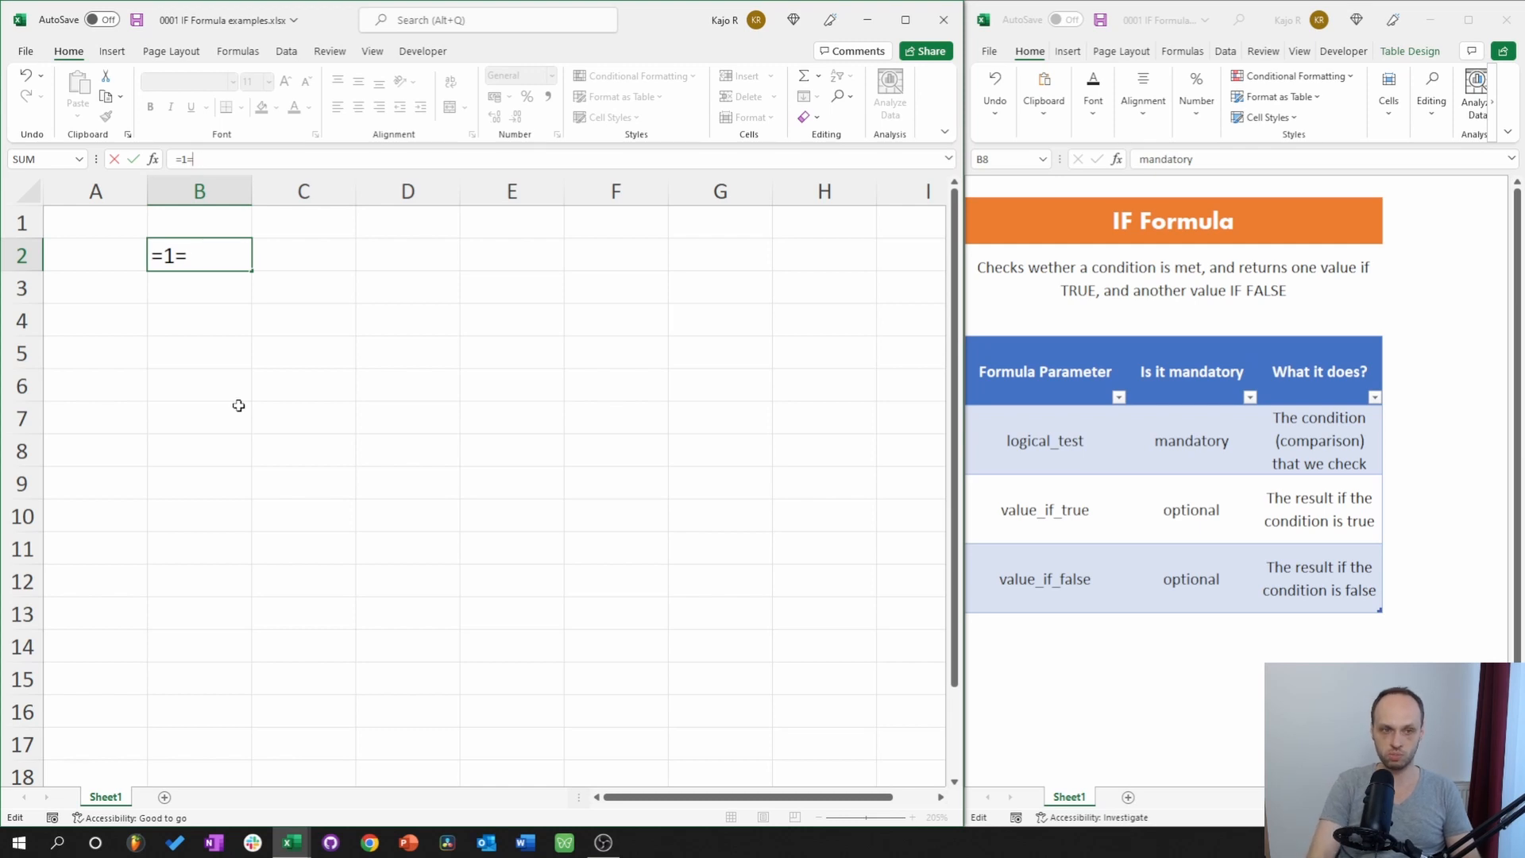
{"action": "left_click", "coordinate": [320, 358]}
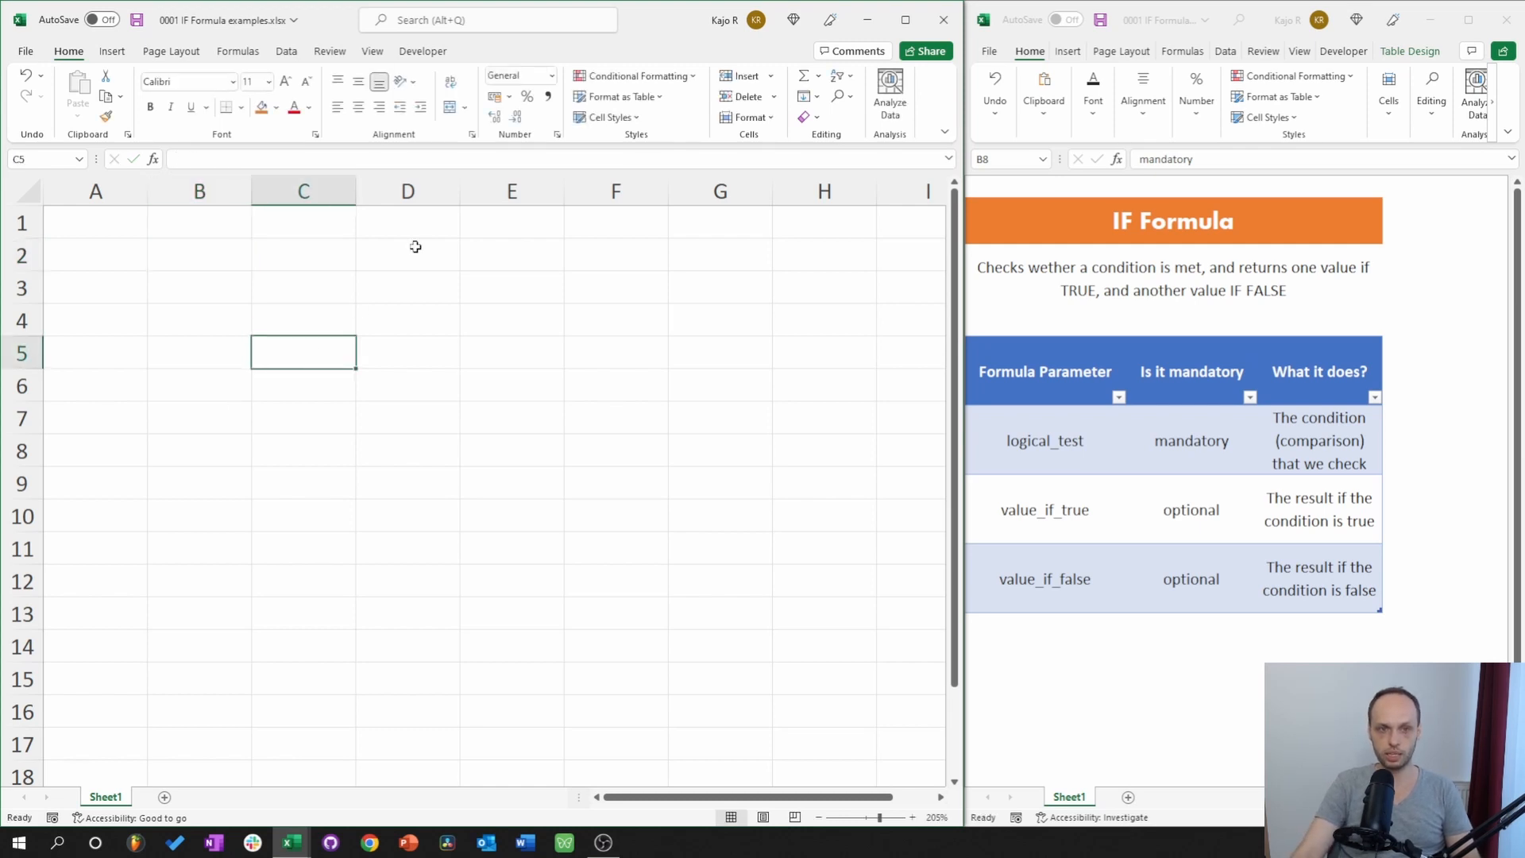
Enter 3, 2 and 1 in cells D2, E2 and F2.
{"action": "left_click", "coordinate": [412, 247]}
{"action": "type", "text": "3"}
{"action": "left_click", "coordinate": [433, 355]}
{"action": "left_click", "coordinate": [500, 259]}
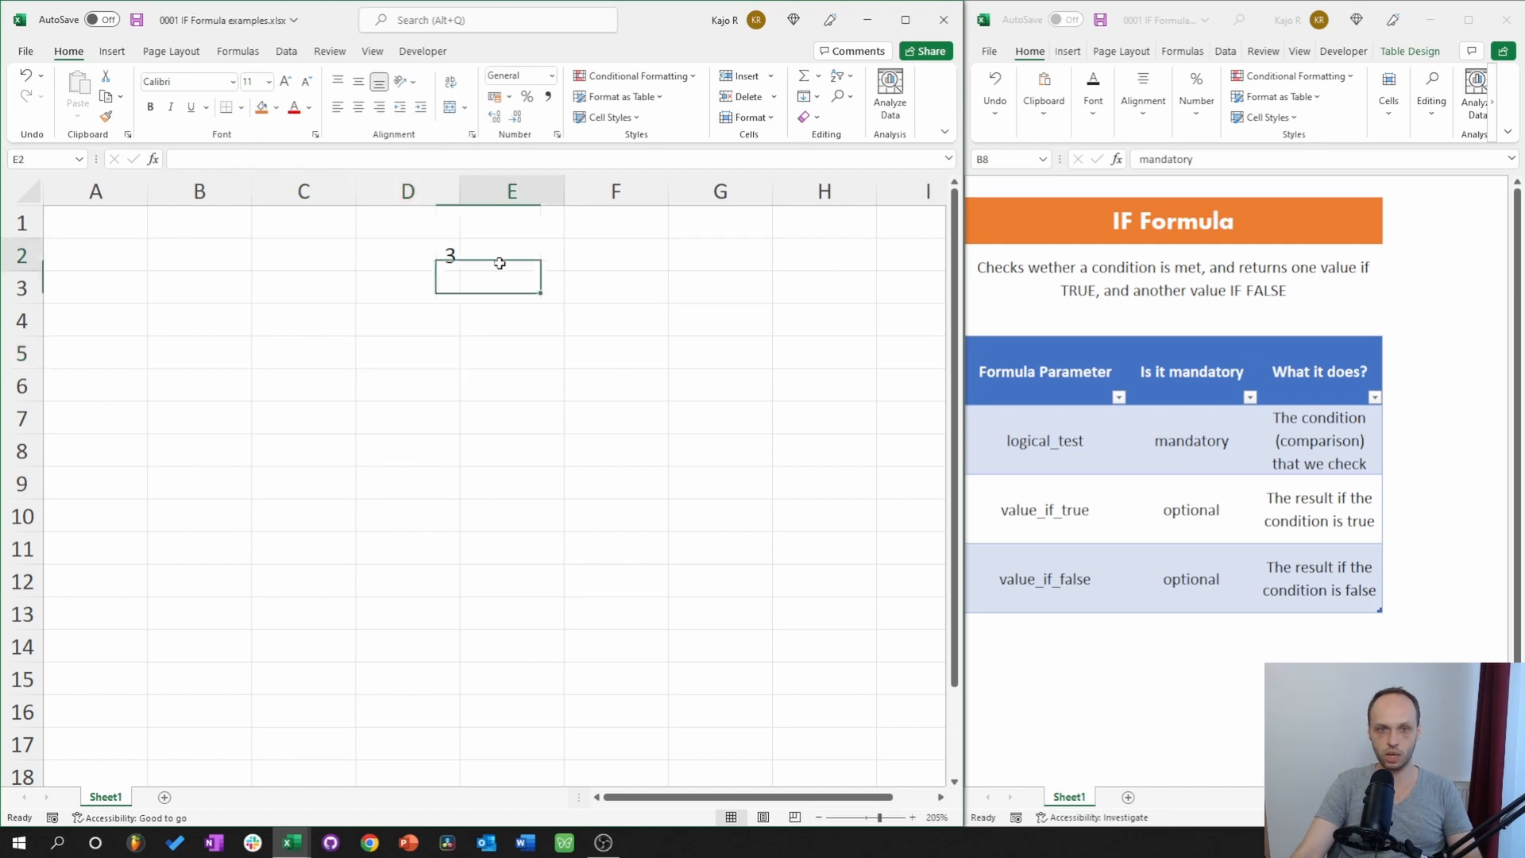
{"action": "type", "text": "2"}
{"action": "left_click", "coordinate": [503, 307]}
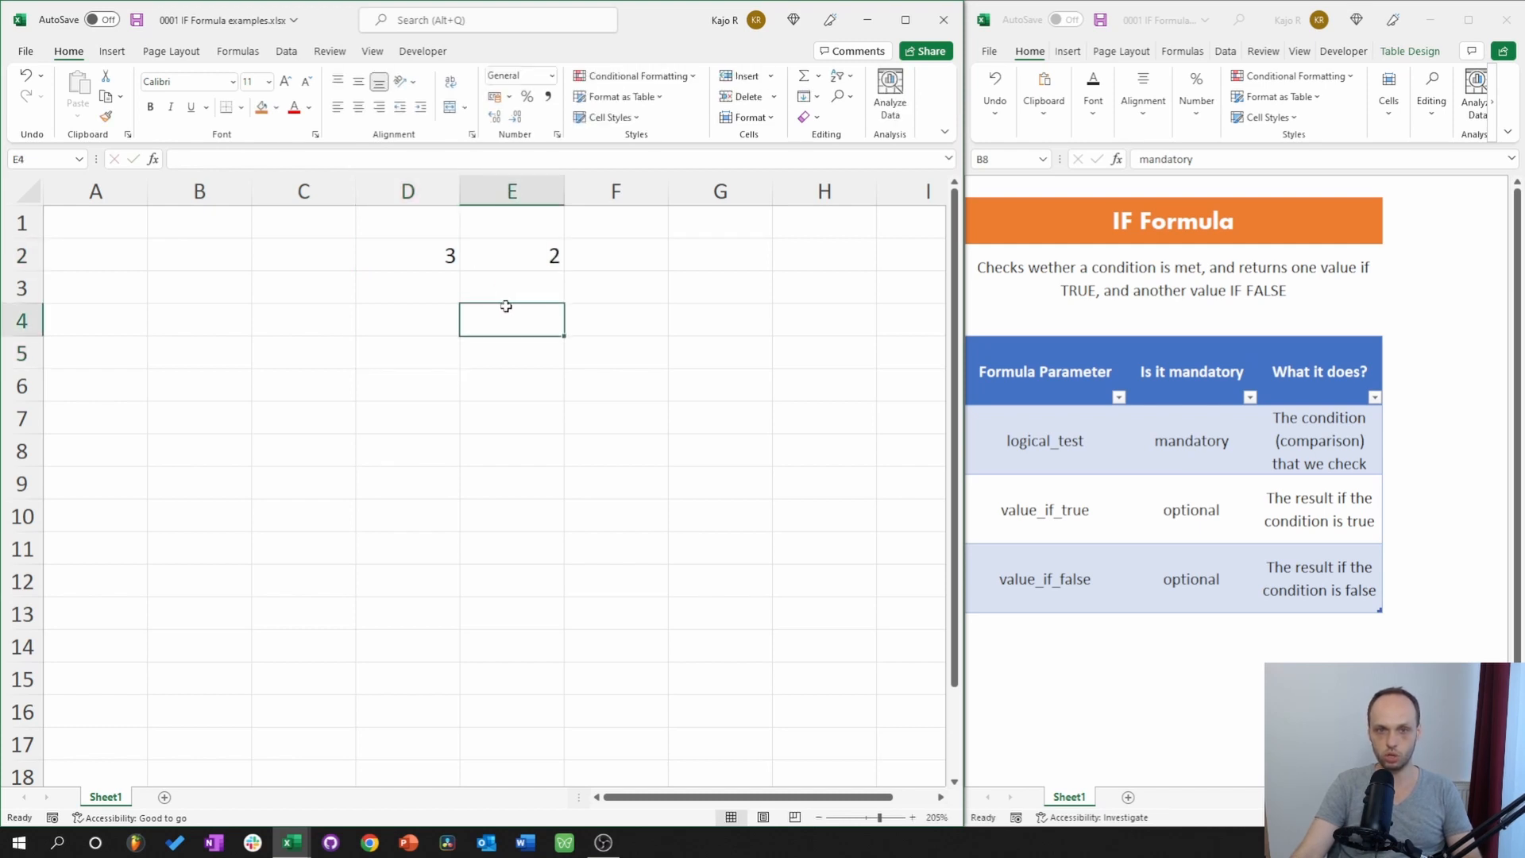
{"action": "left_click", "coordinate": [617, 261]}
{"action": "type", "text": "1"}
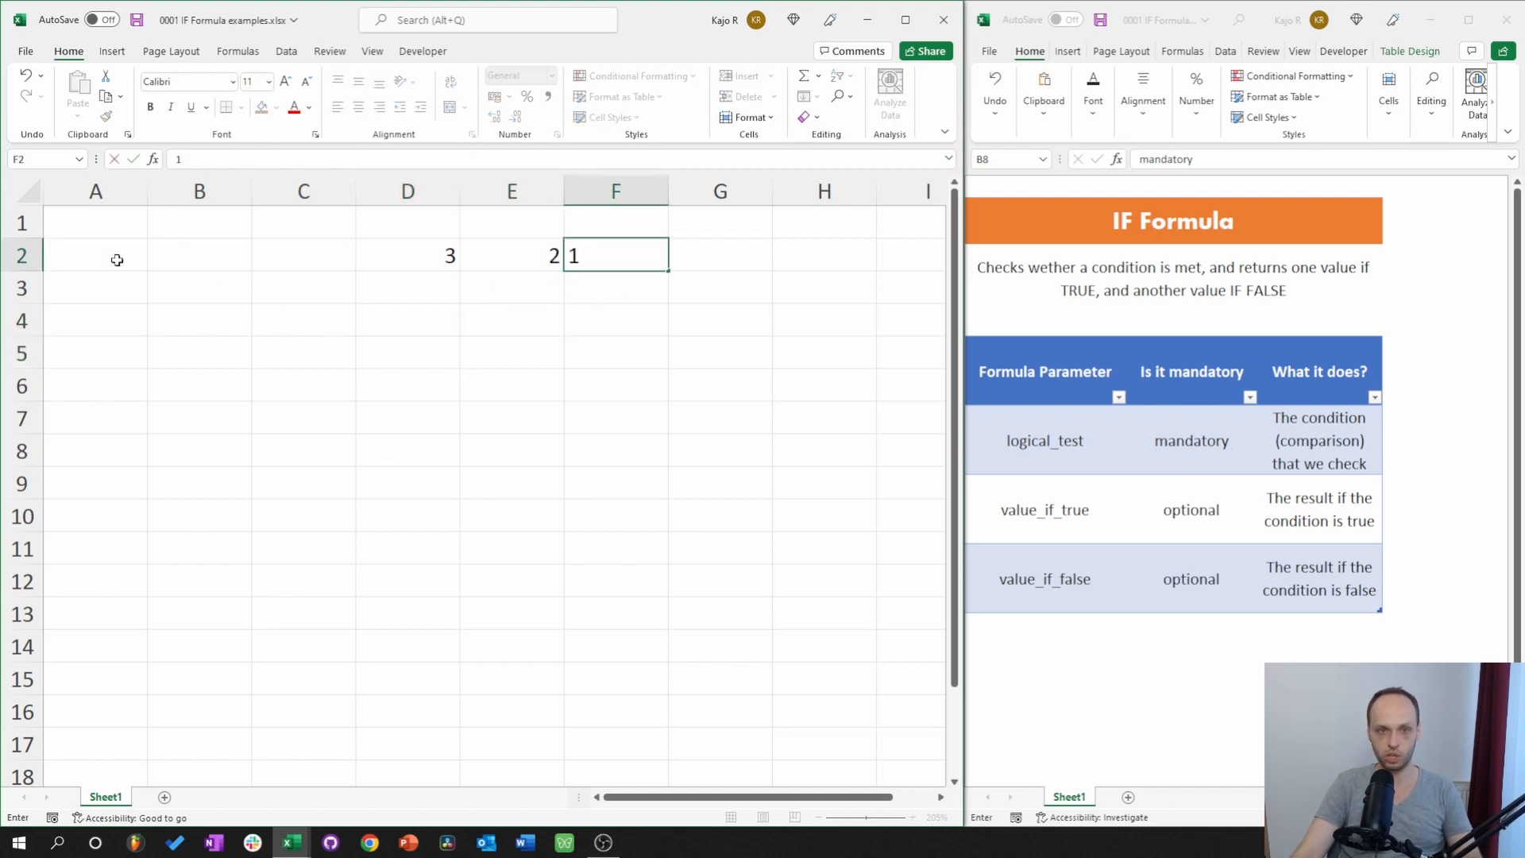
{"action": "left_click", "coordinate": [253, 284]}
Enter =D2=(E2+F2) in B2 so it shows TRUE, then select row 2.
{"action": "left_click", "coordinate": [194, 266]}
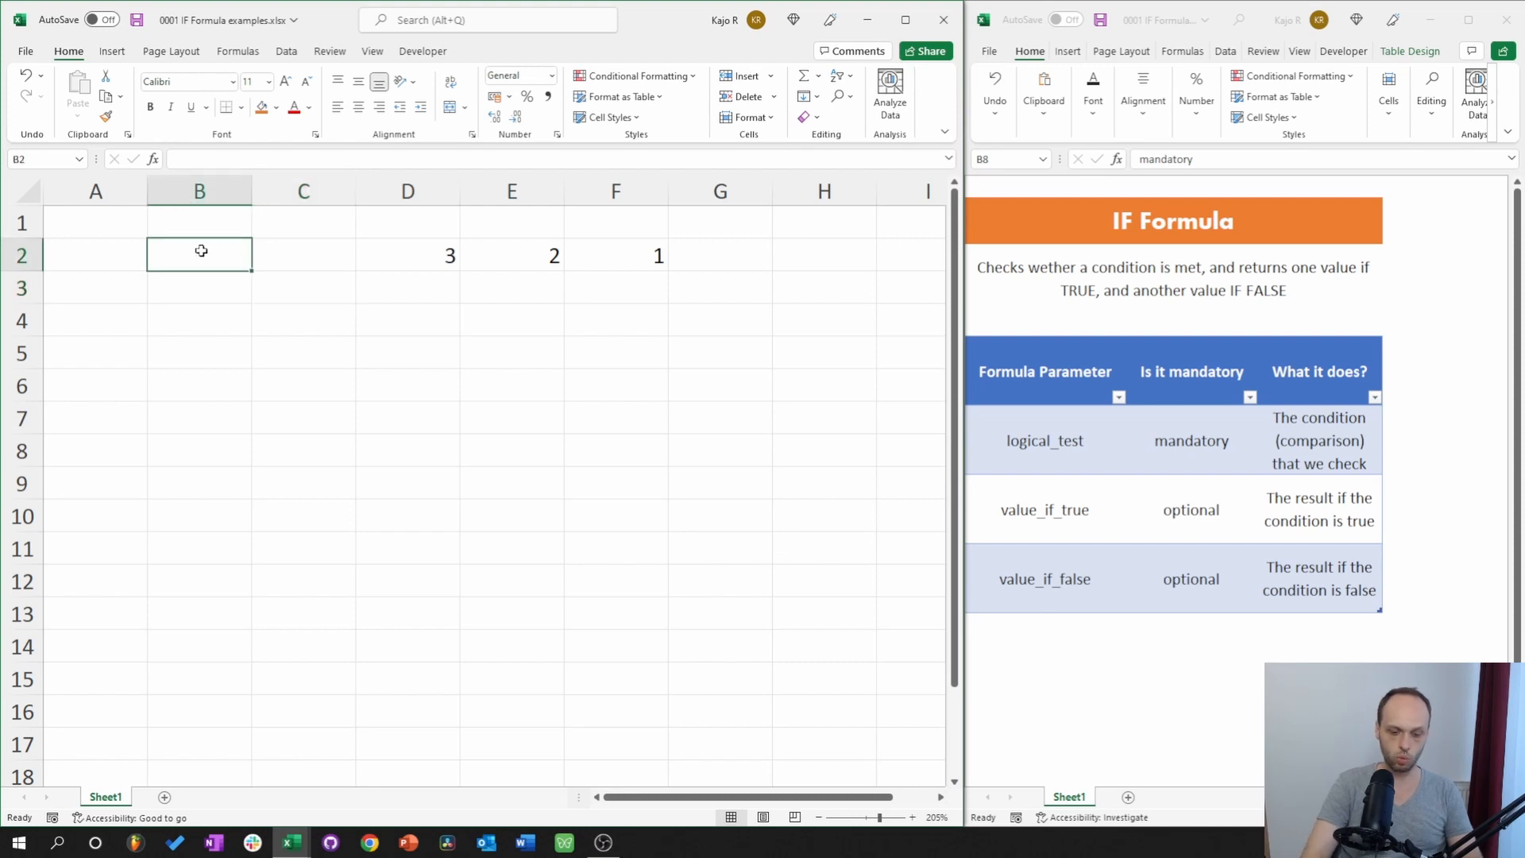
{"action": "type", "text": "="}
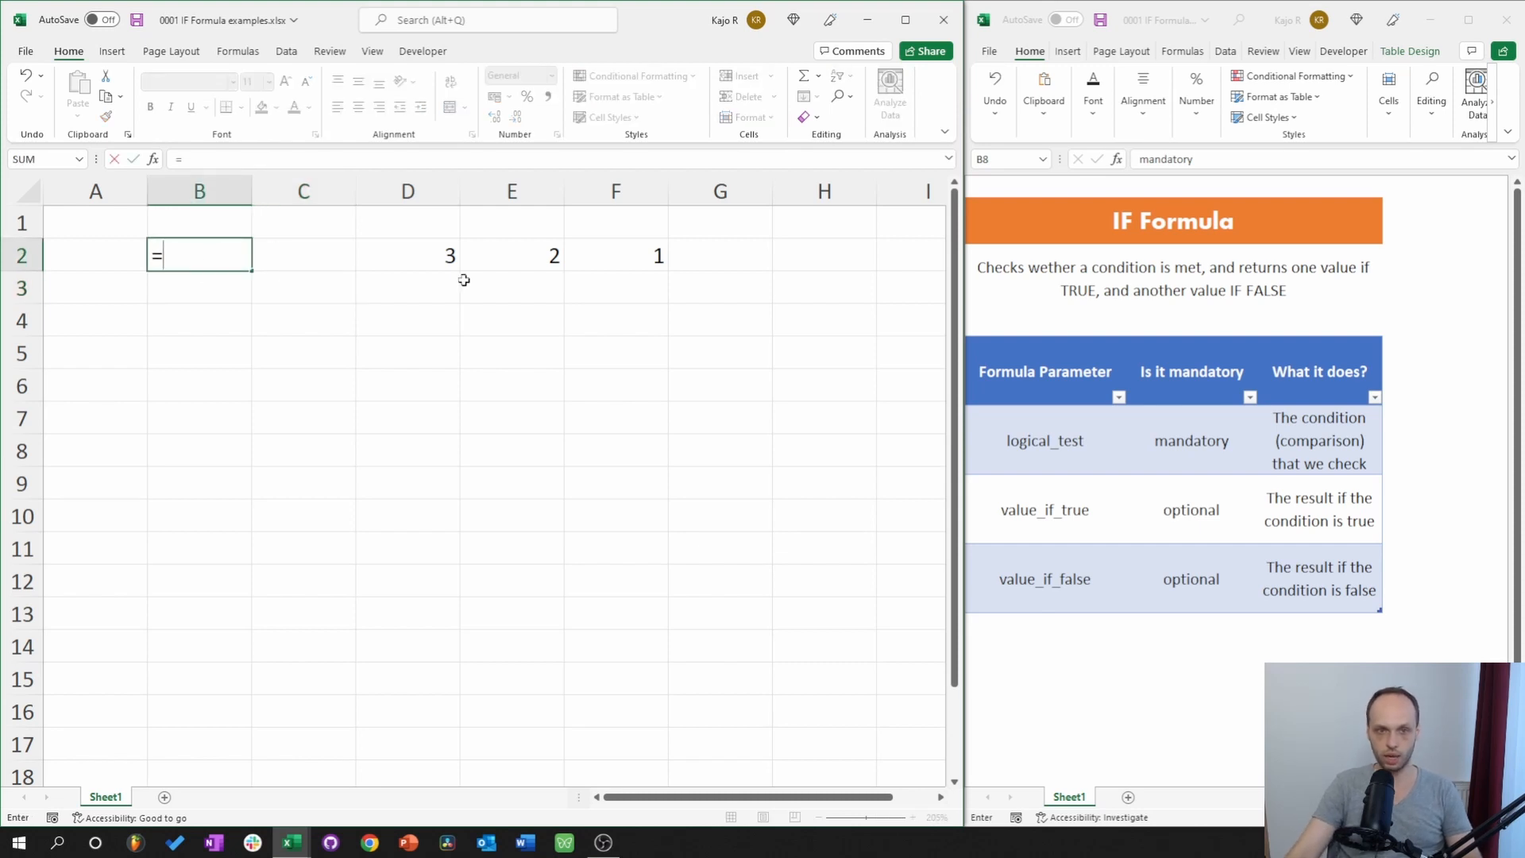
{"action": "left_click", "coordinate": [403, 257]}
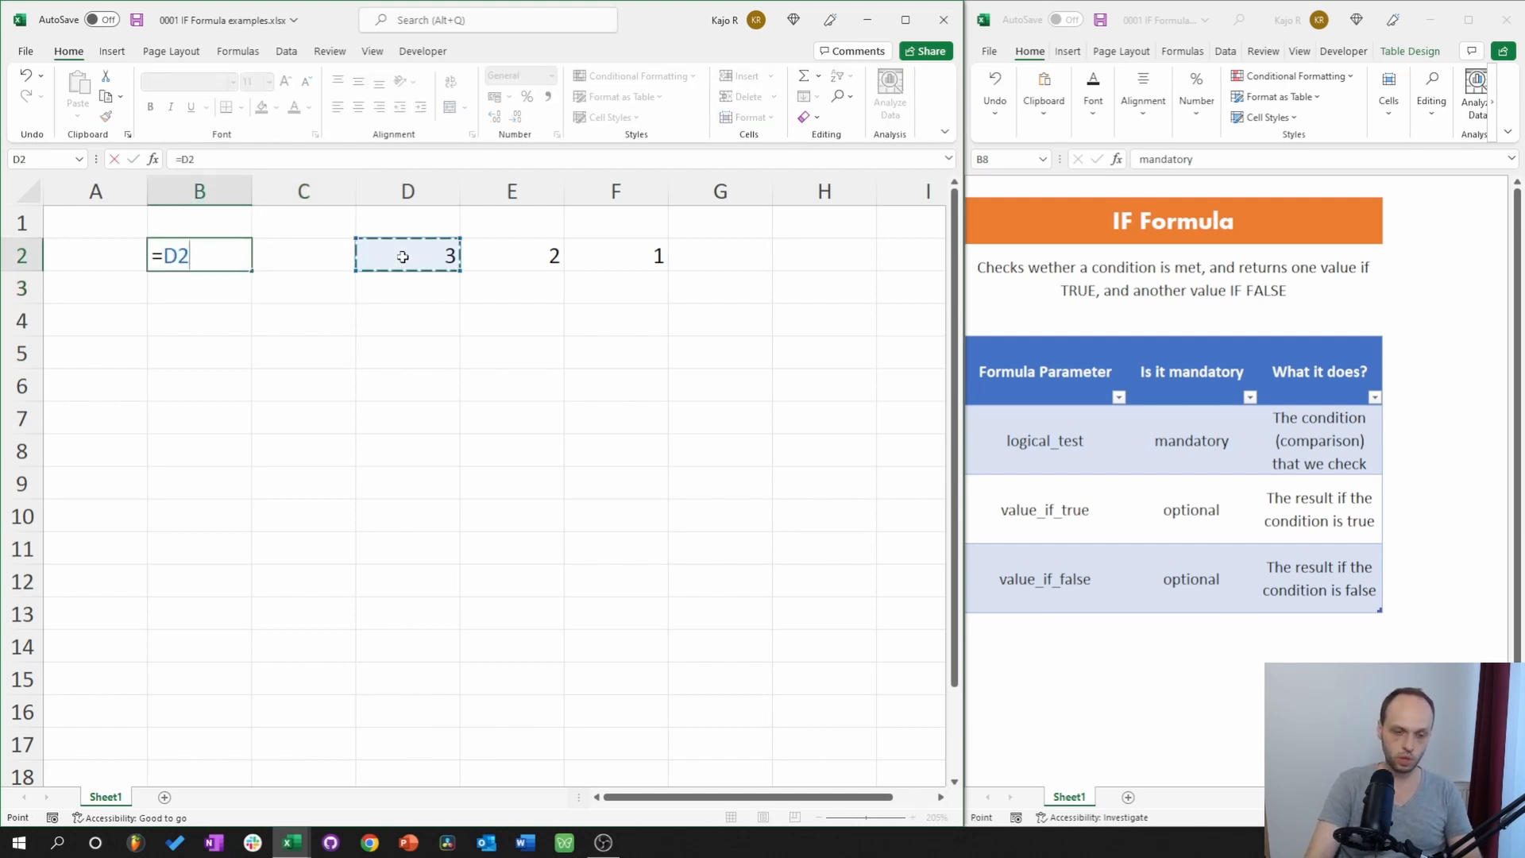
{"action": "type", "text": "="}
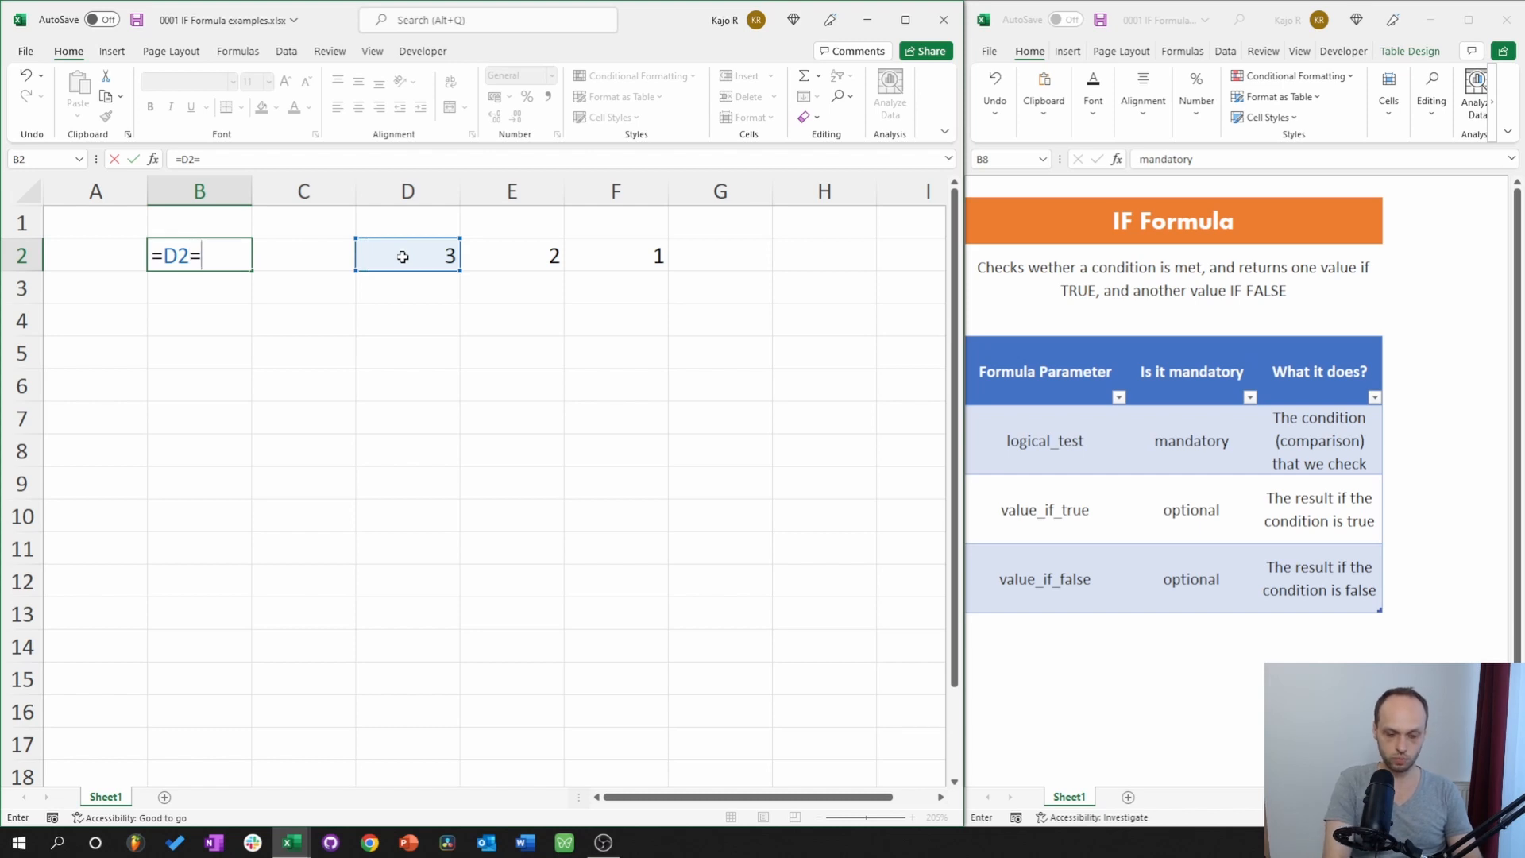
{"action": "type", "text": "("}
{"action": "left_click", "coordinate": [518, 250]}
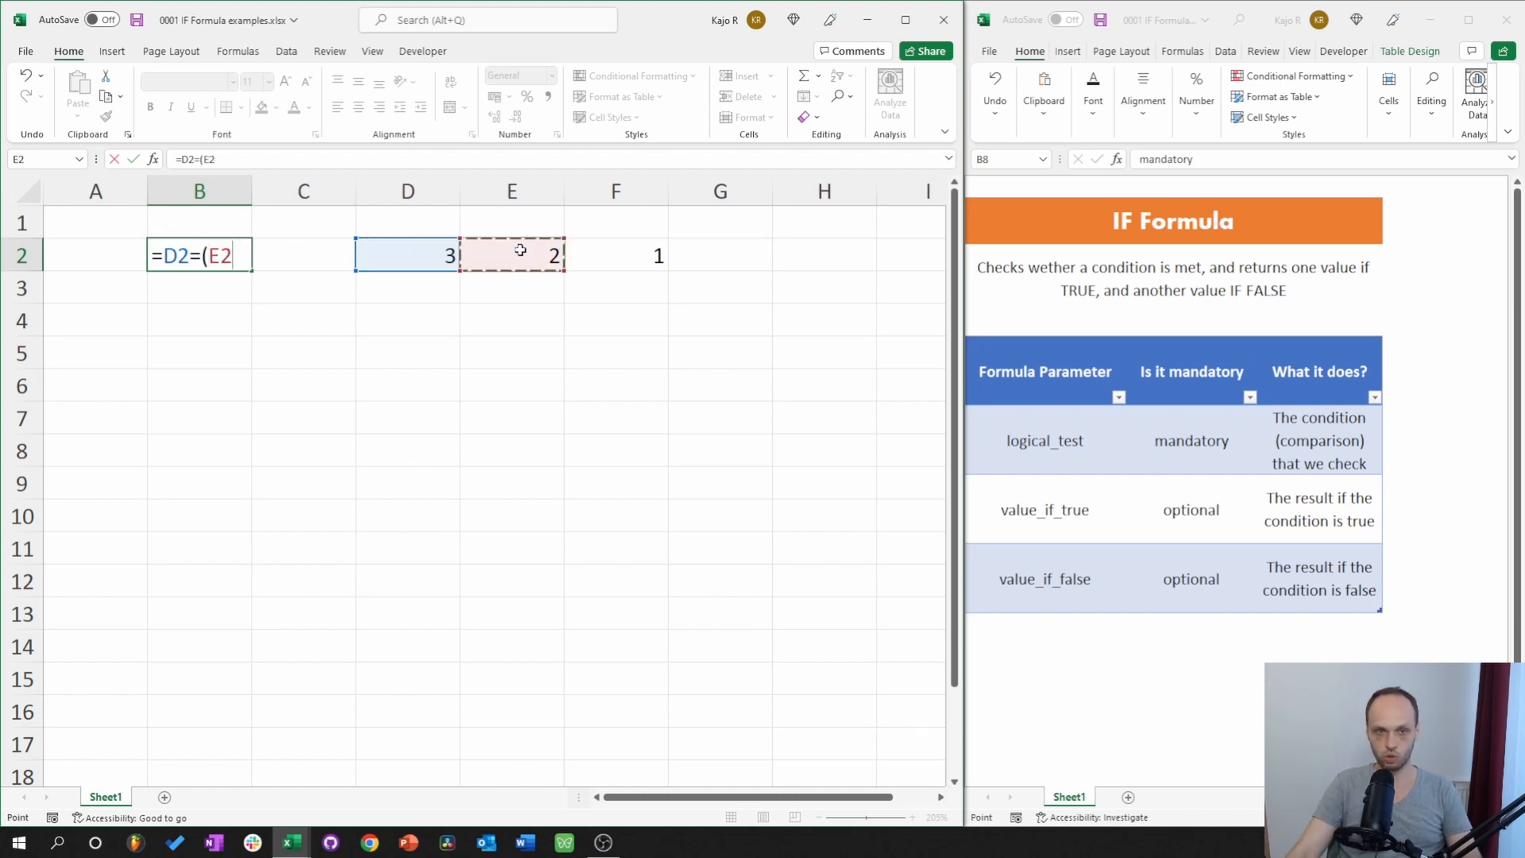
{"action": "type", "text": "+"}
{"action": "left_click", "coordinate": [607, 246]}
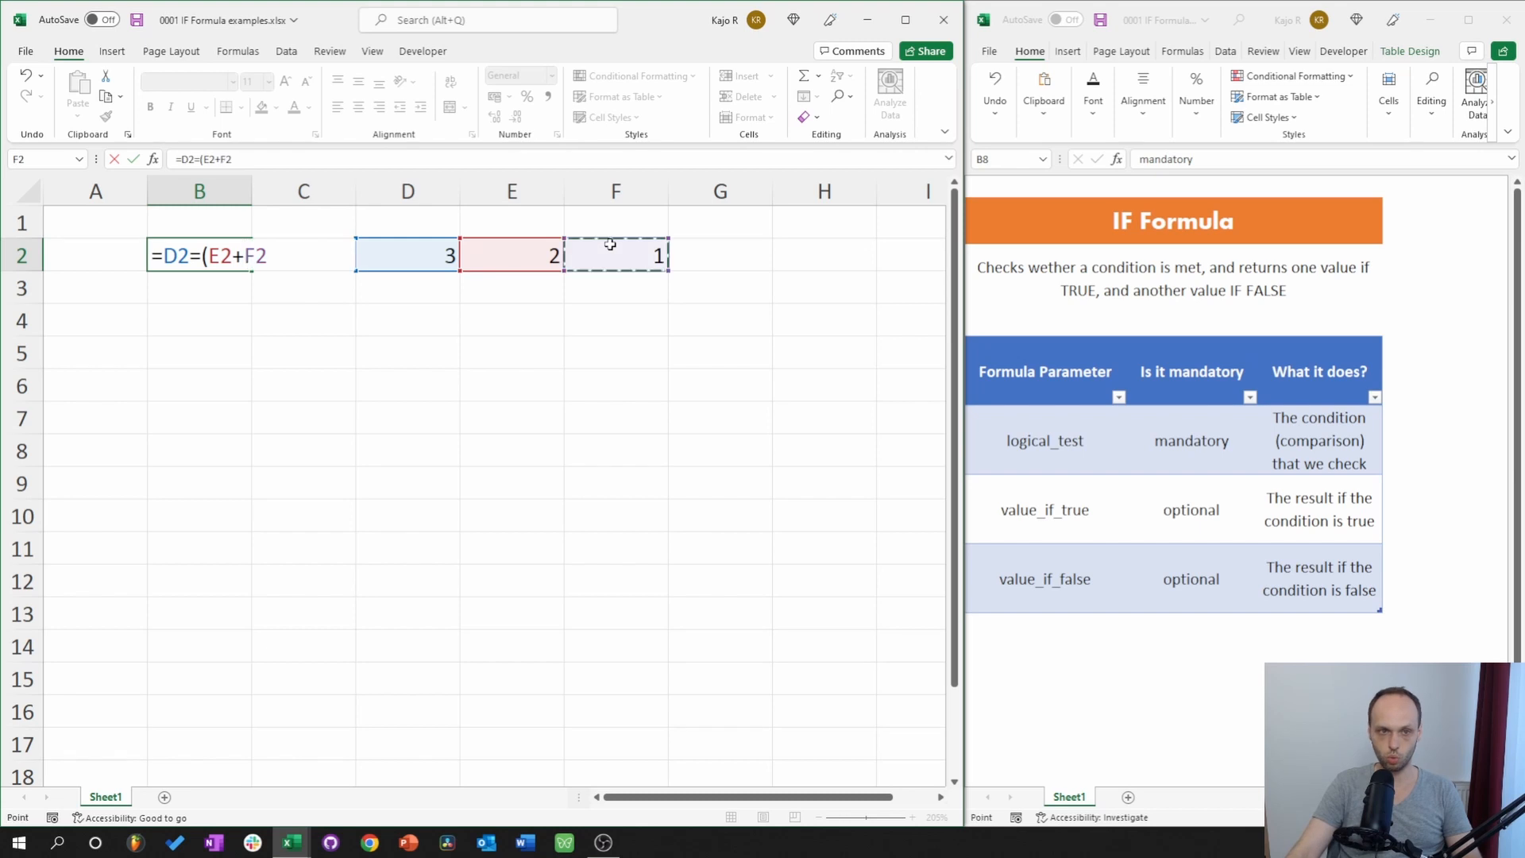
{"action": "type", "text": ")"}
{"action": "key", "text": "Return"}
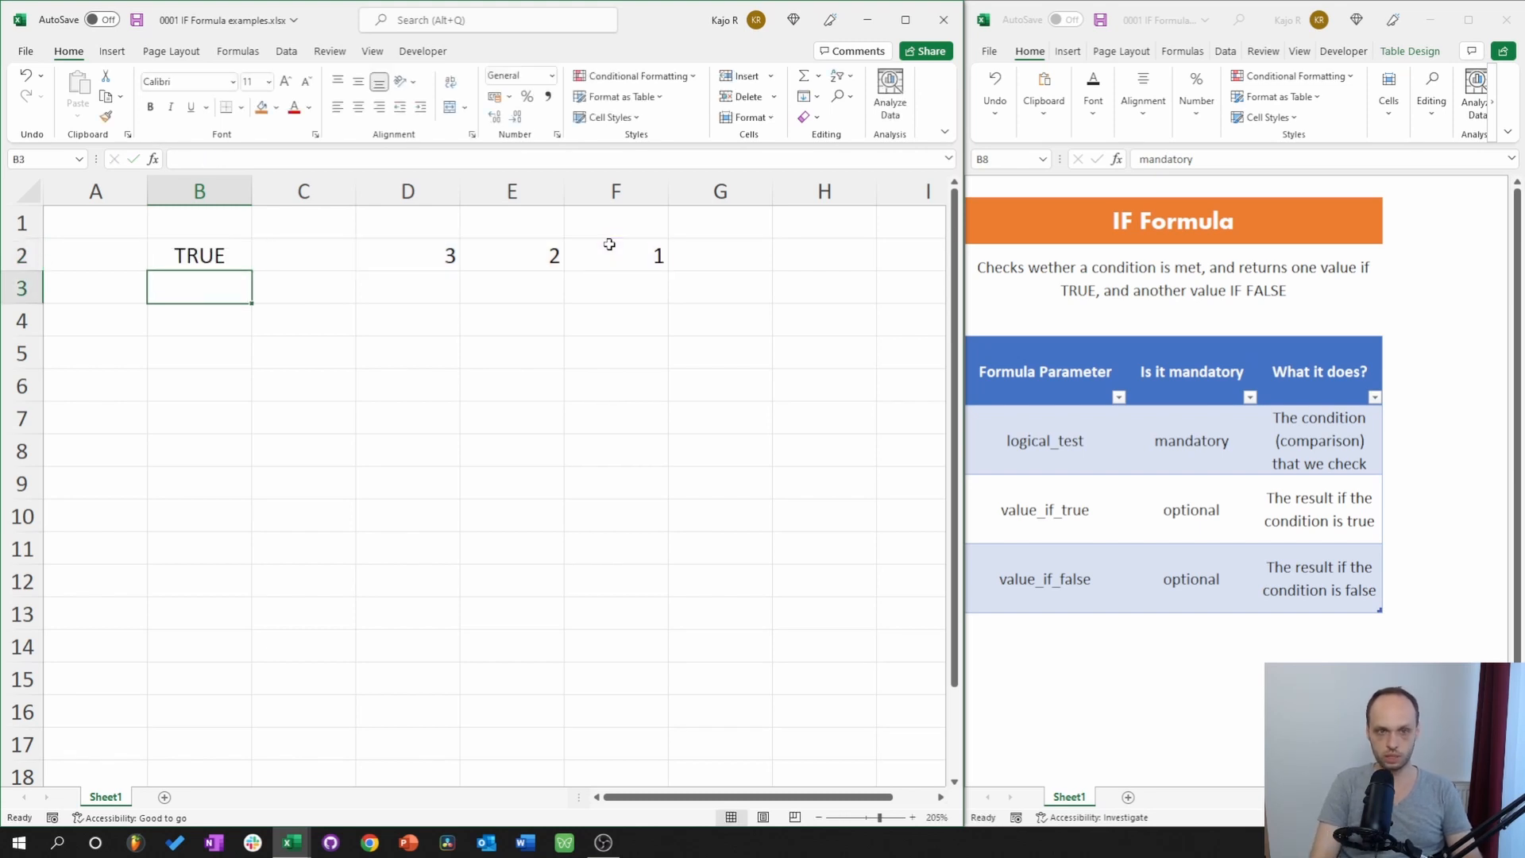
{"action": "left_click", "coordinate": [11, 253]}
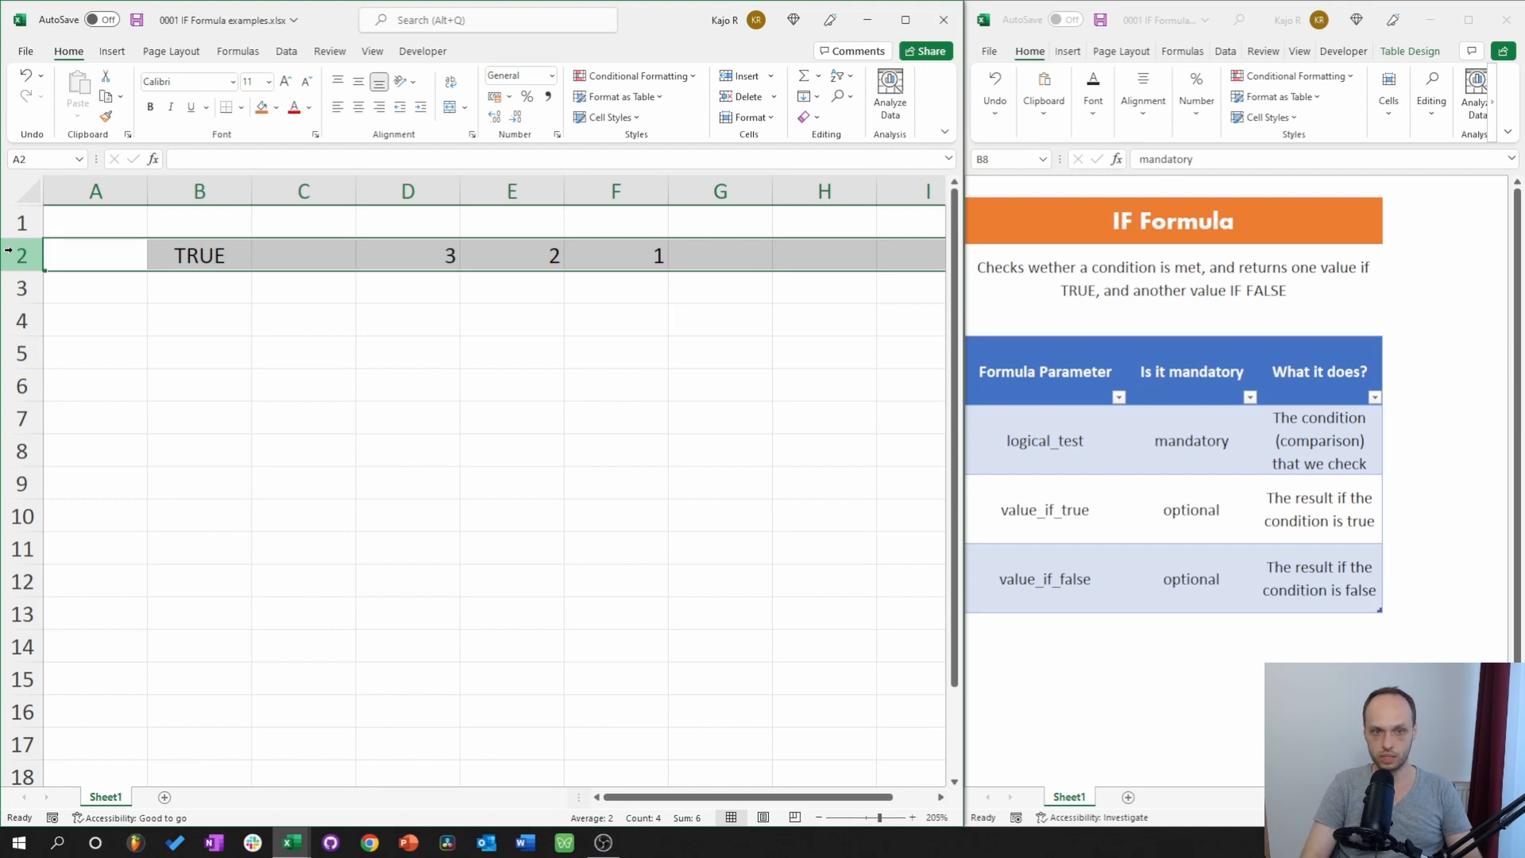
Clear row 2 and enter =IF(1=1;"correct";"incorrect") in B2, accepting Excel's correction.
{"action": "key", "text": "Delete"}
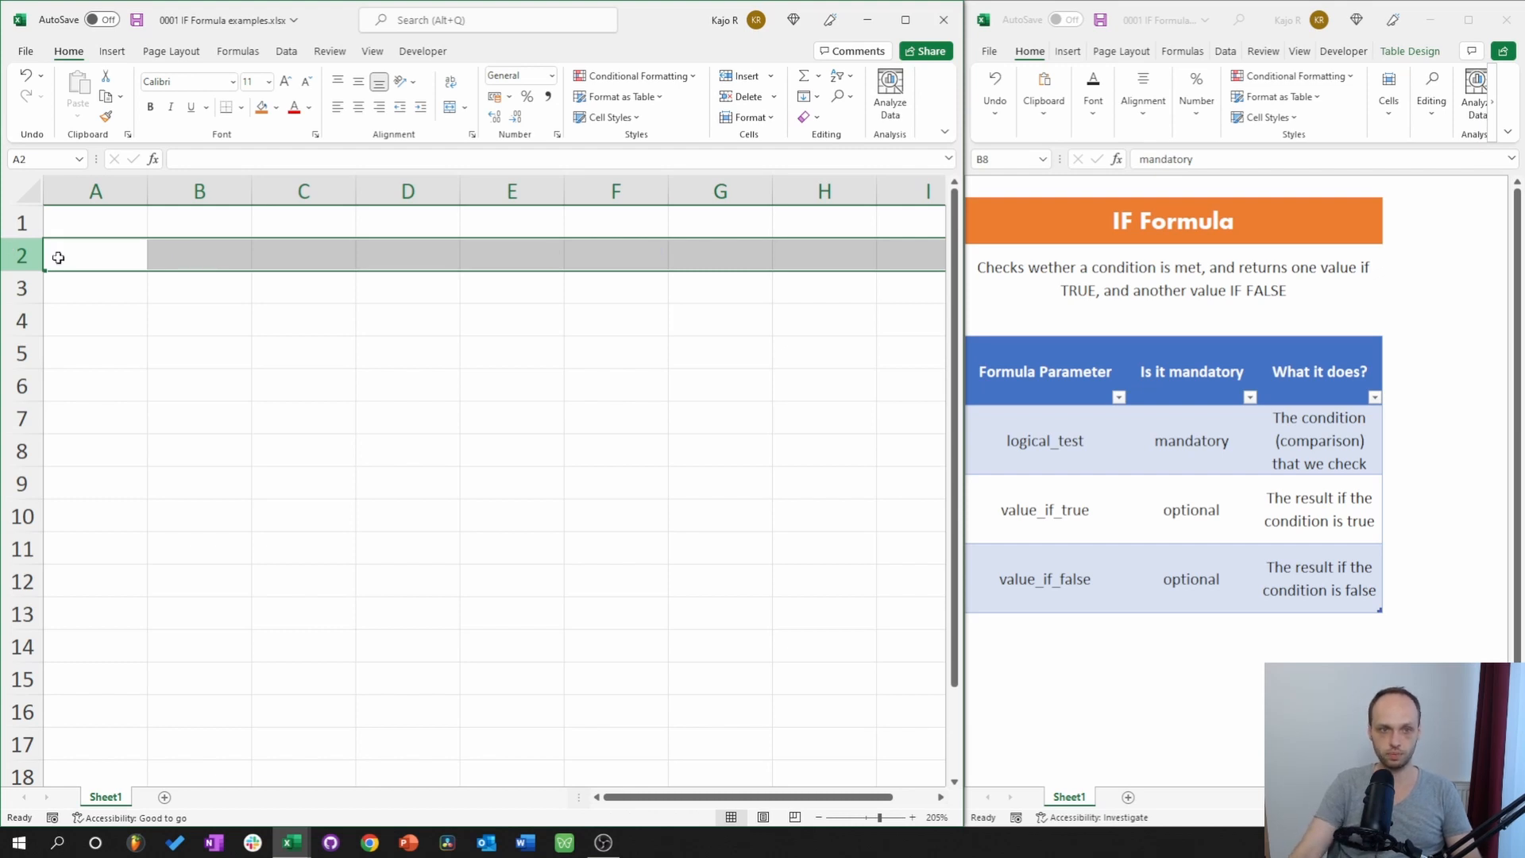
{"action": "left_click", "coordinate": [217, 256]}
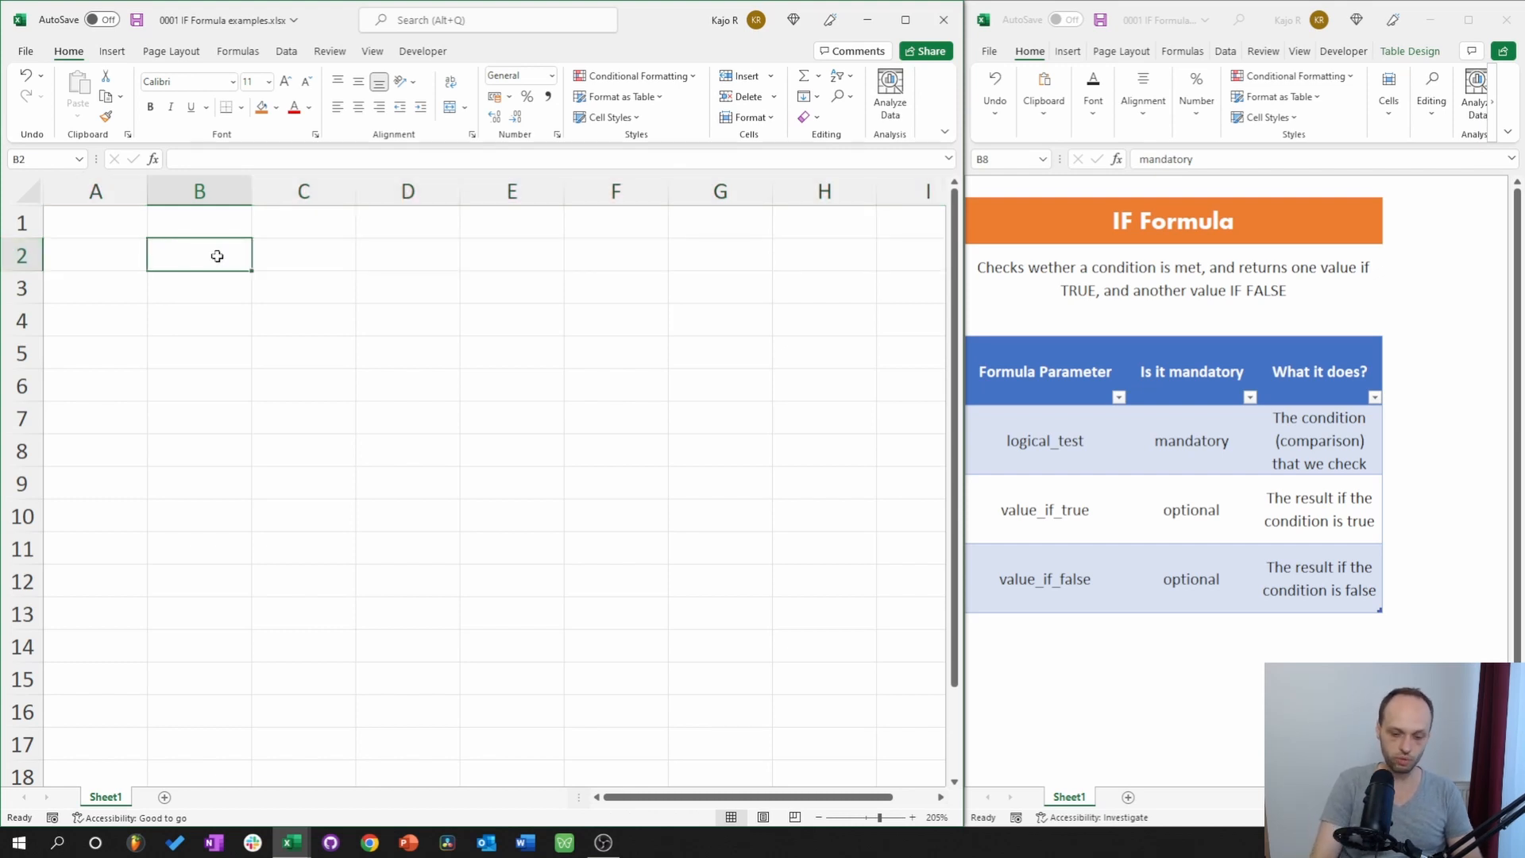
{"action": "type", "text": "=if"}
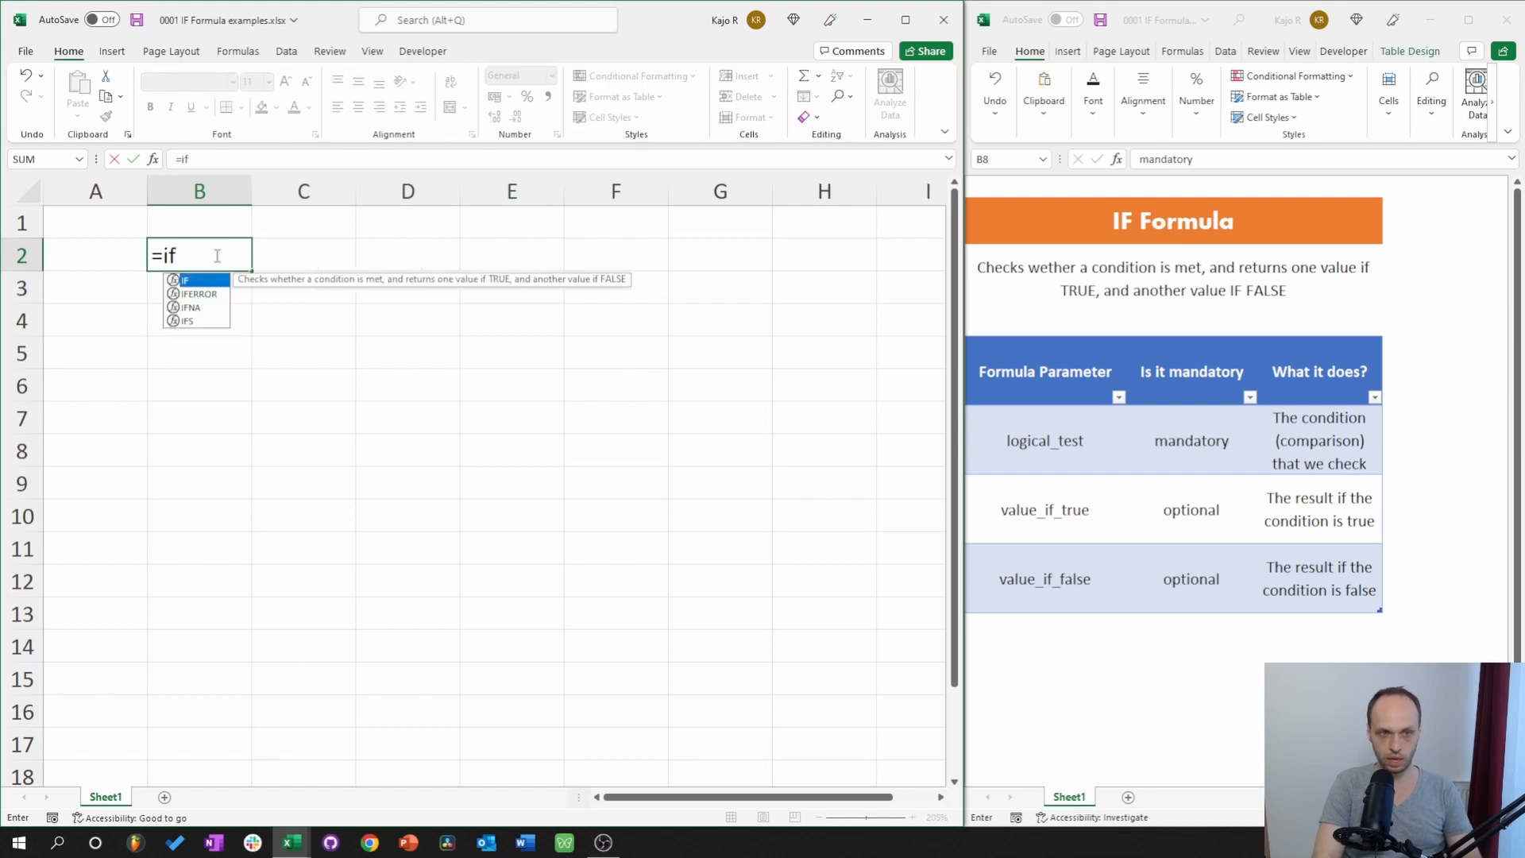
{"action": "key", "text": "Tab"}
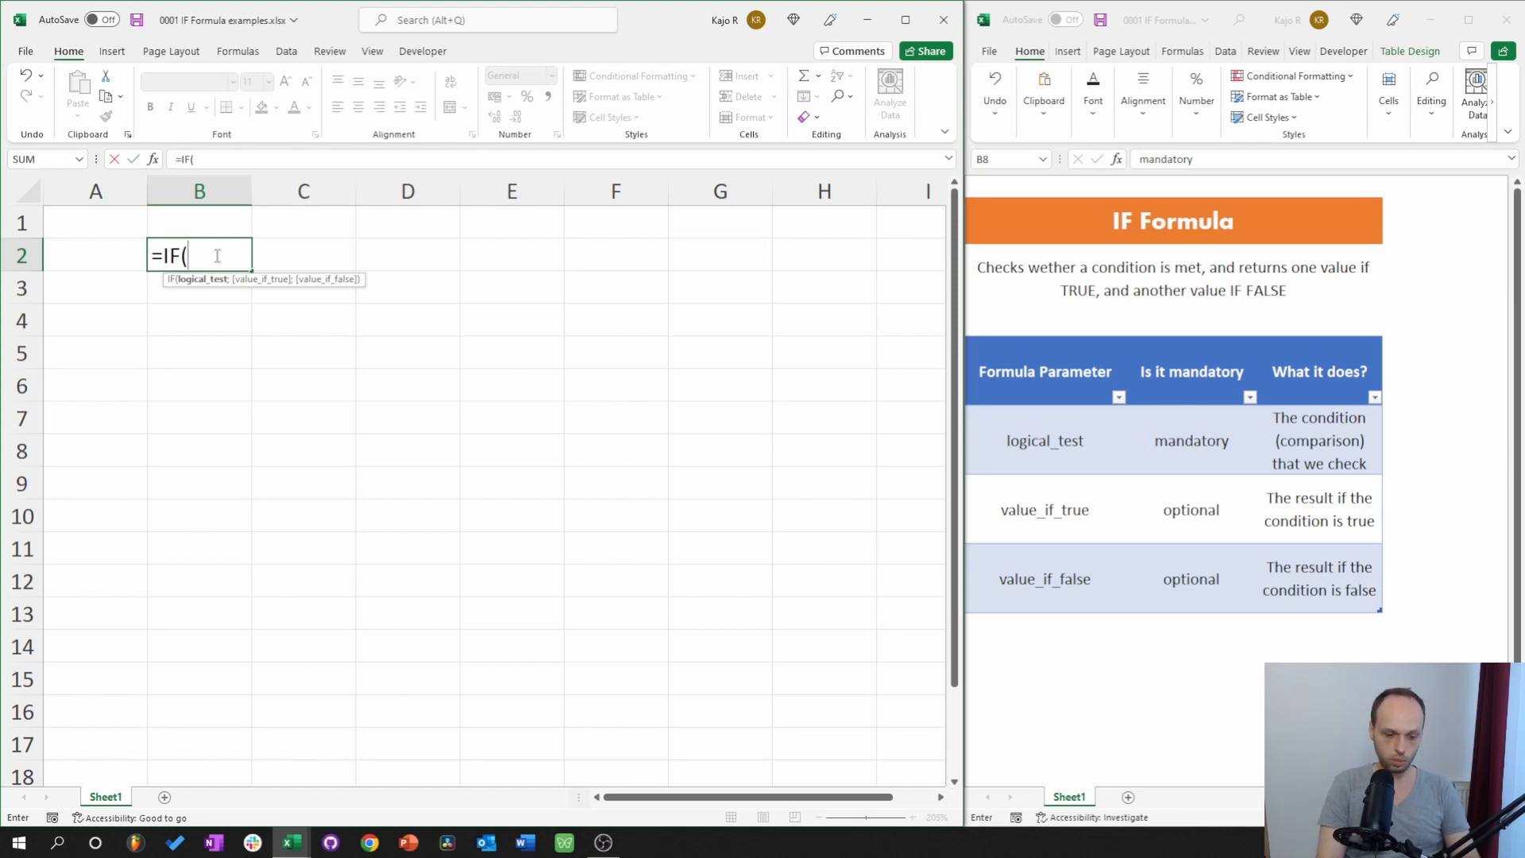
{"action": "type", "text": "1=1"}
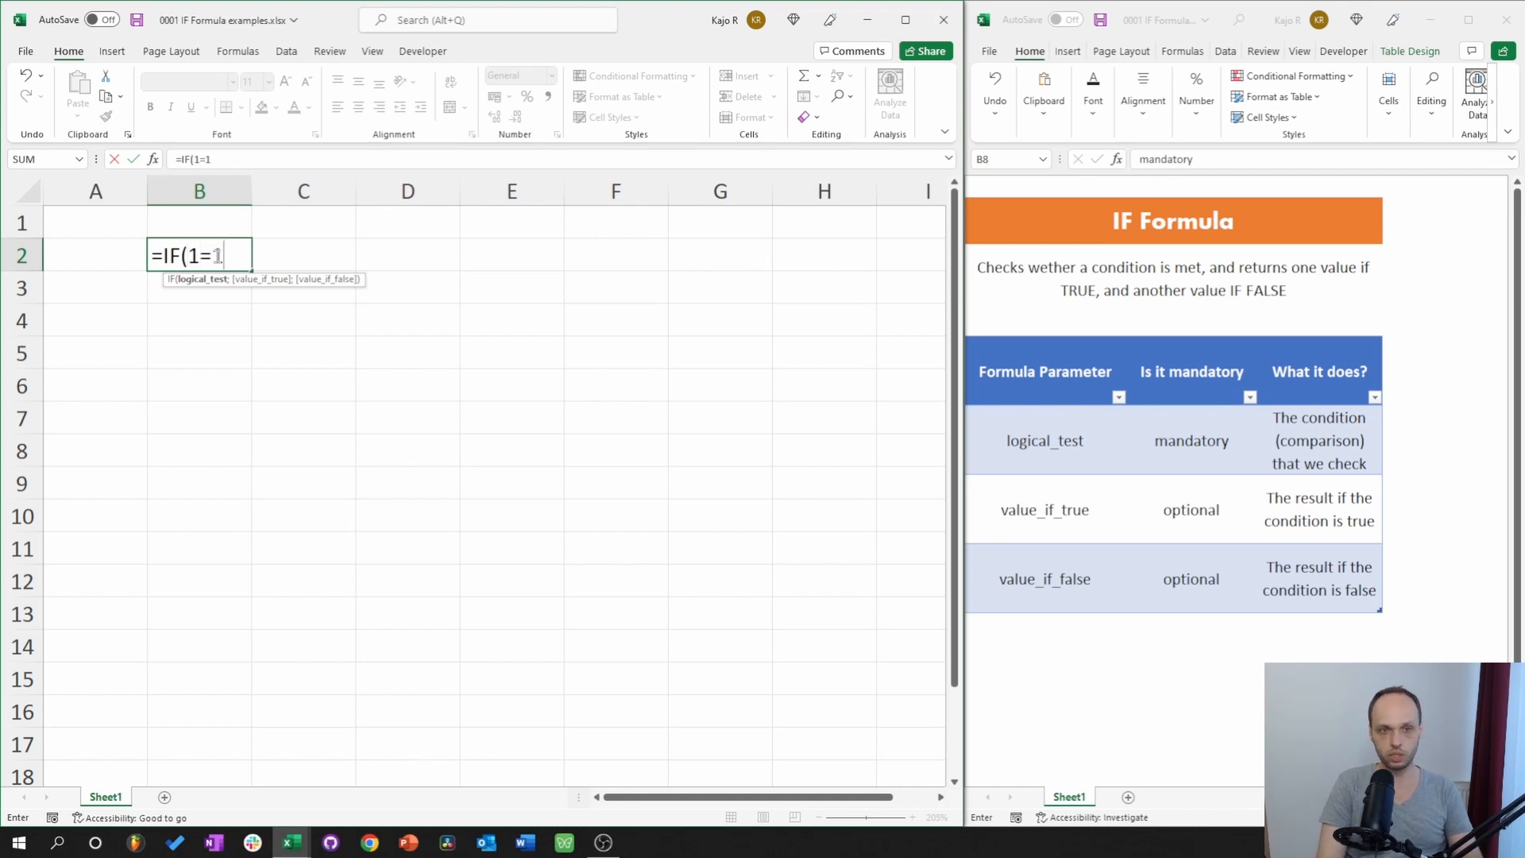
{"action": "type", "text": ";"}
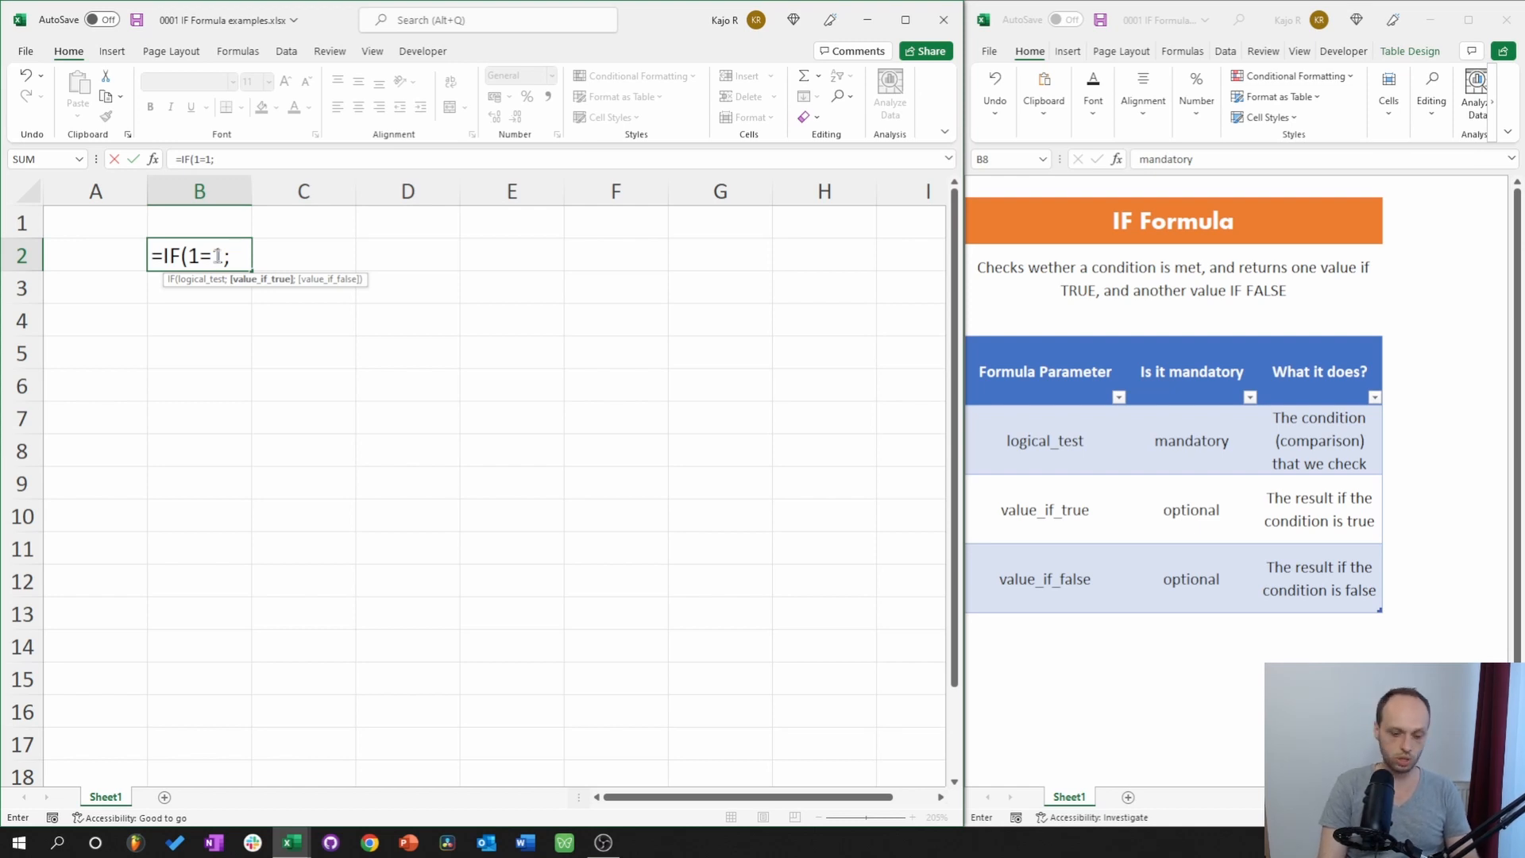
{"action": "type", "text": "\"corr"}
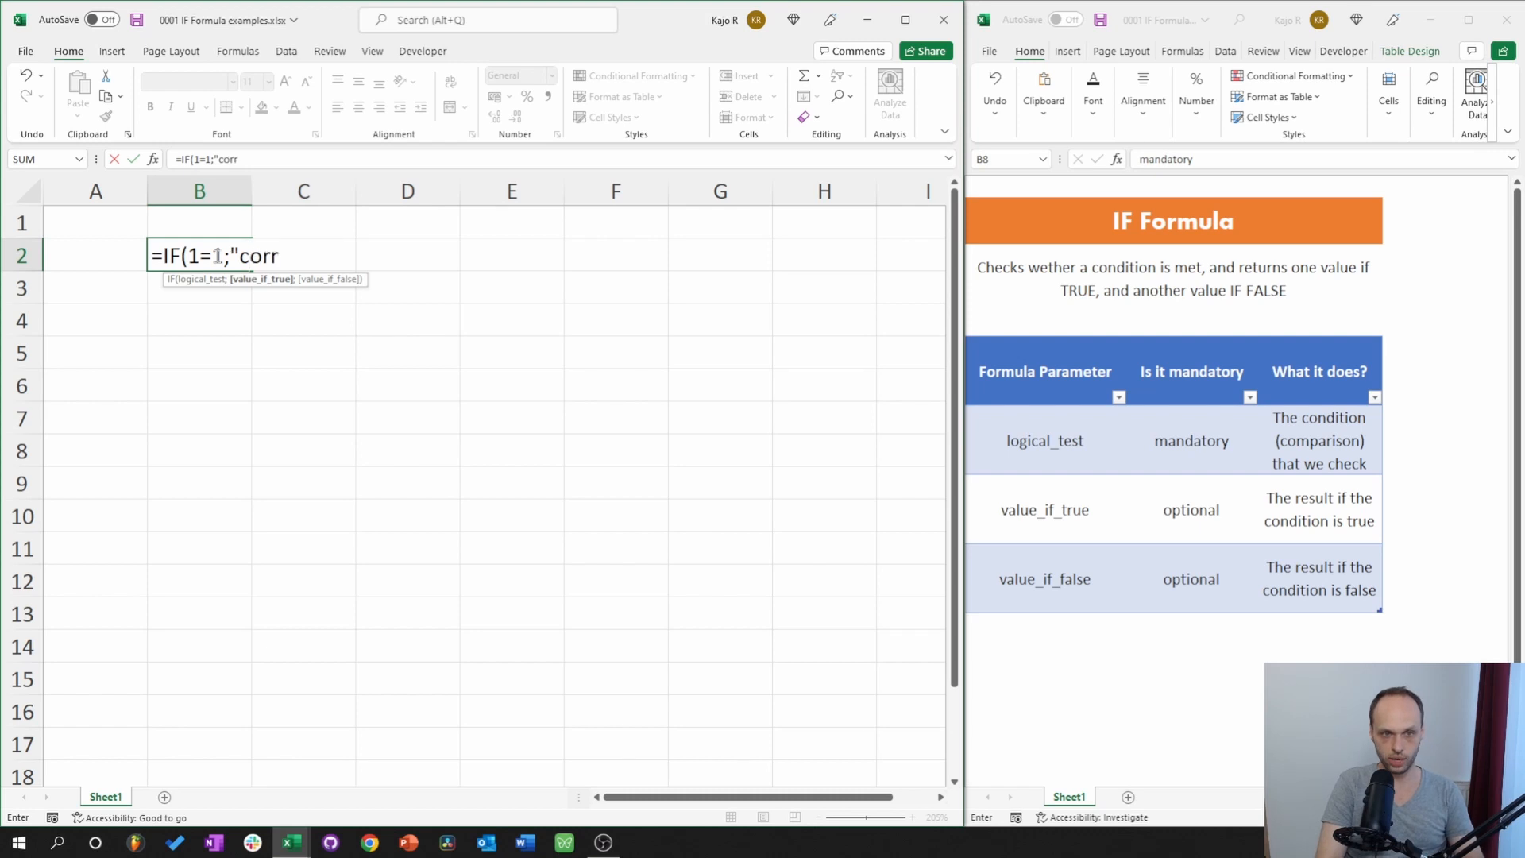
{"action": "type", "text": "ect\";"}
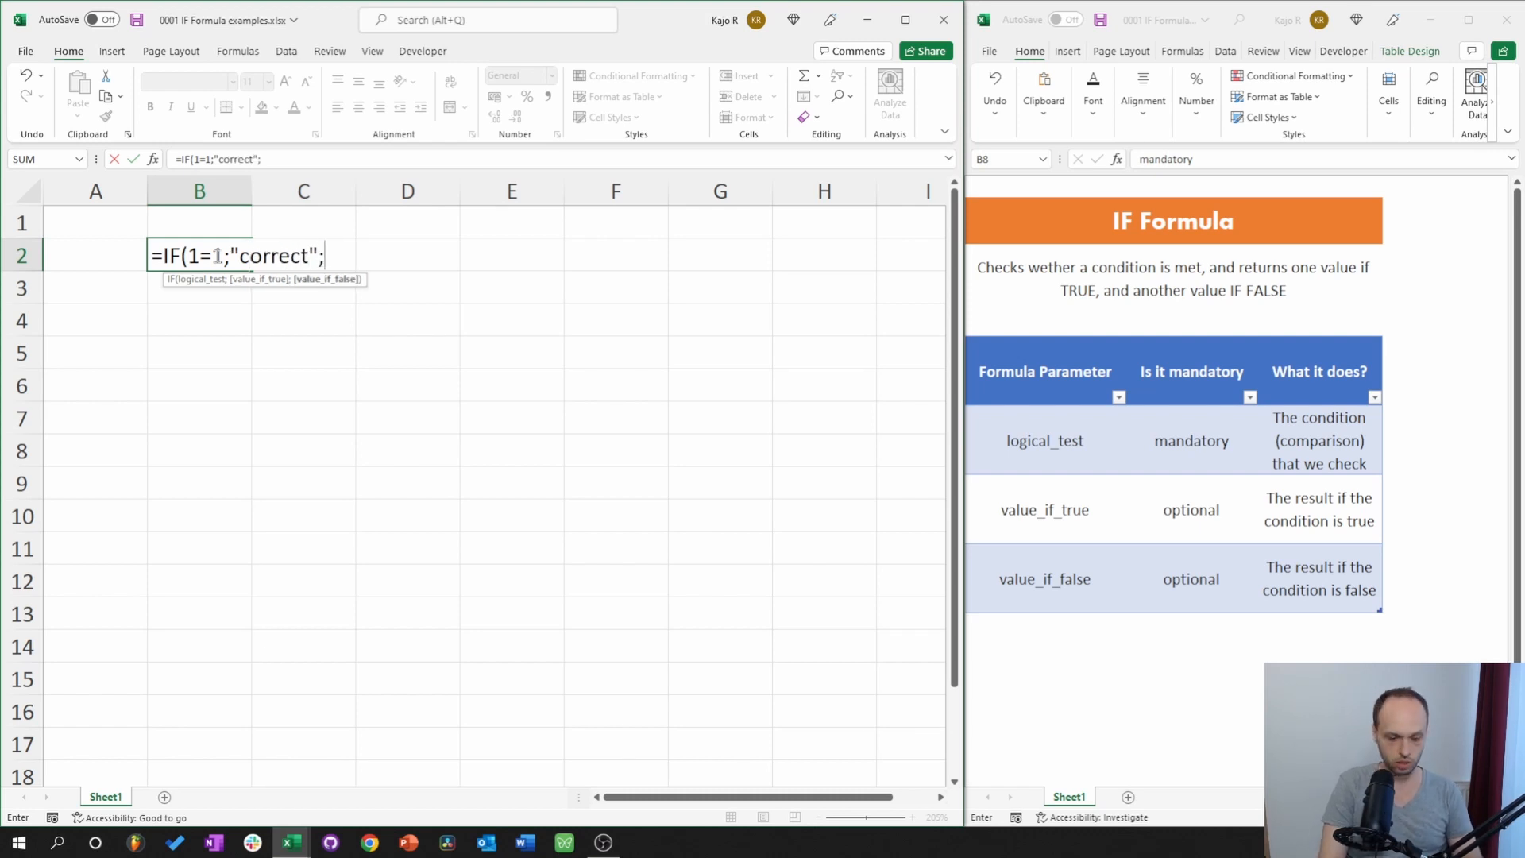
{"action": "type", "text": "inco"}
{"action": "type", "text": "rrect"}
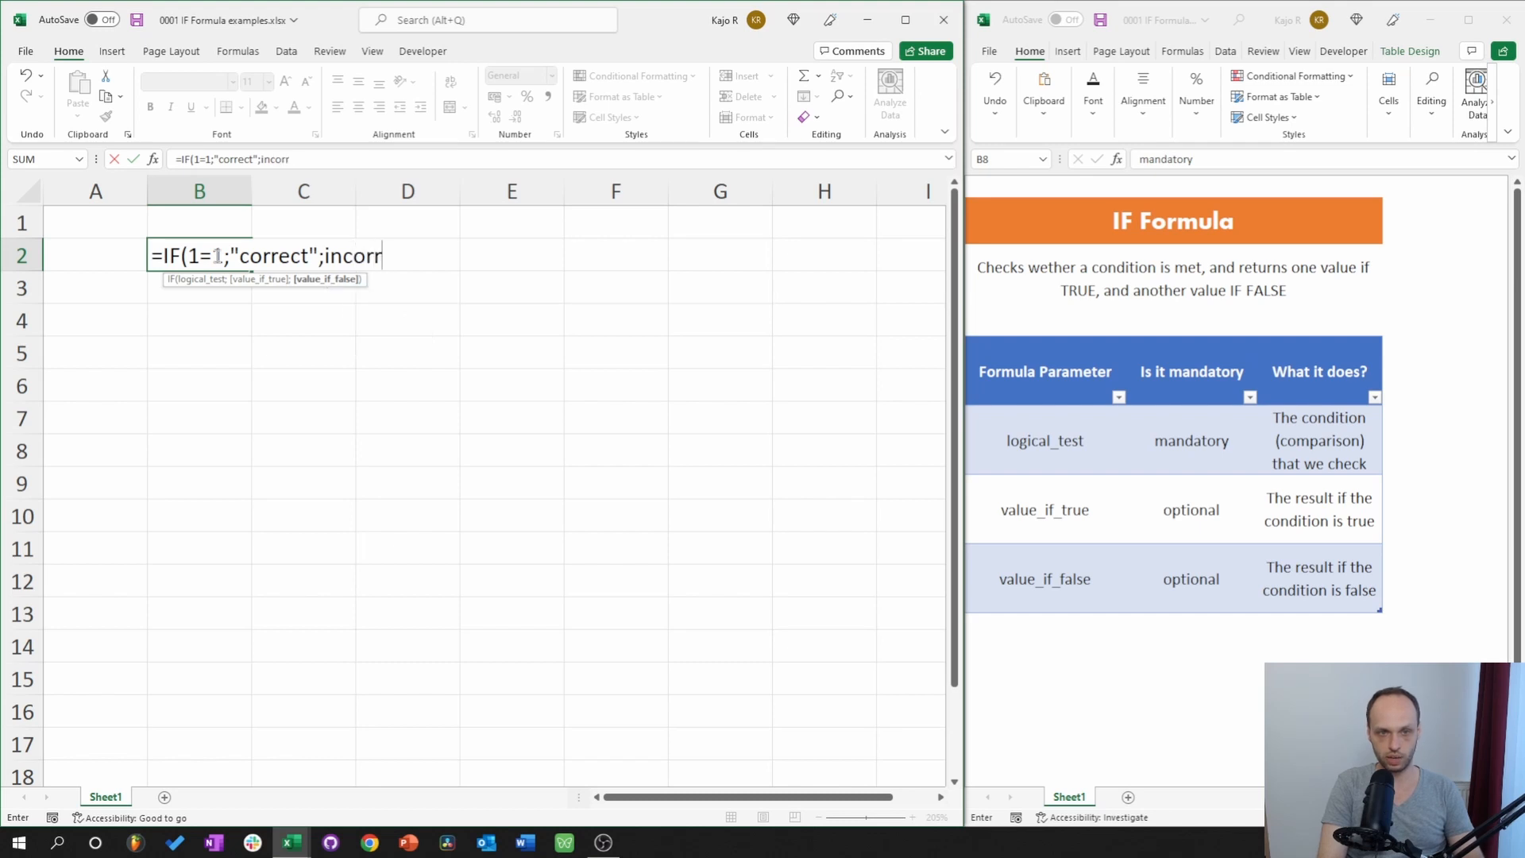
{"action": "type", "text": "\")"}
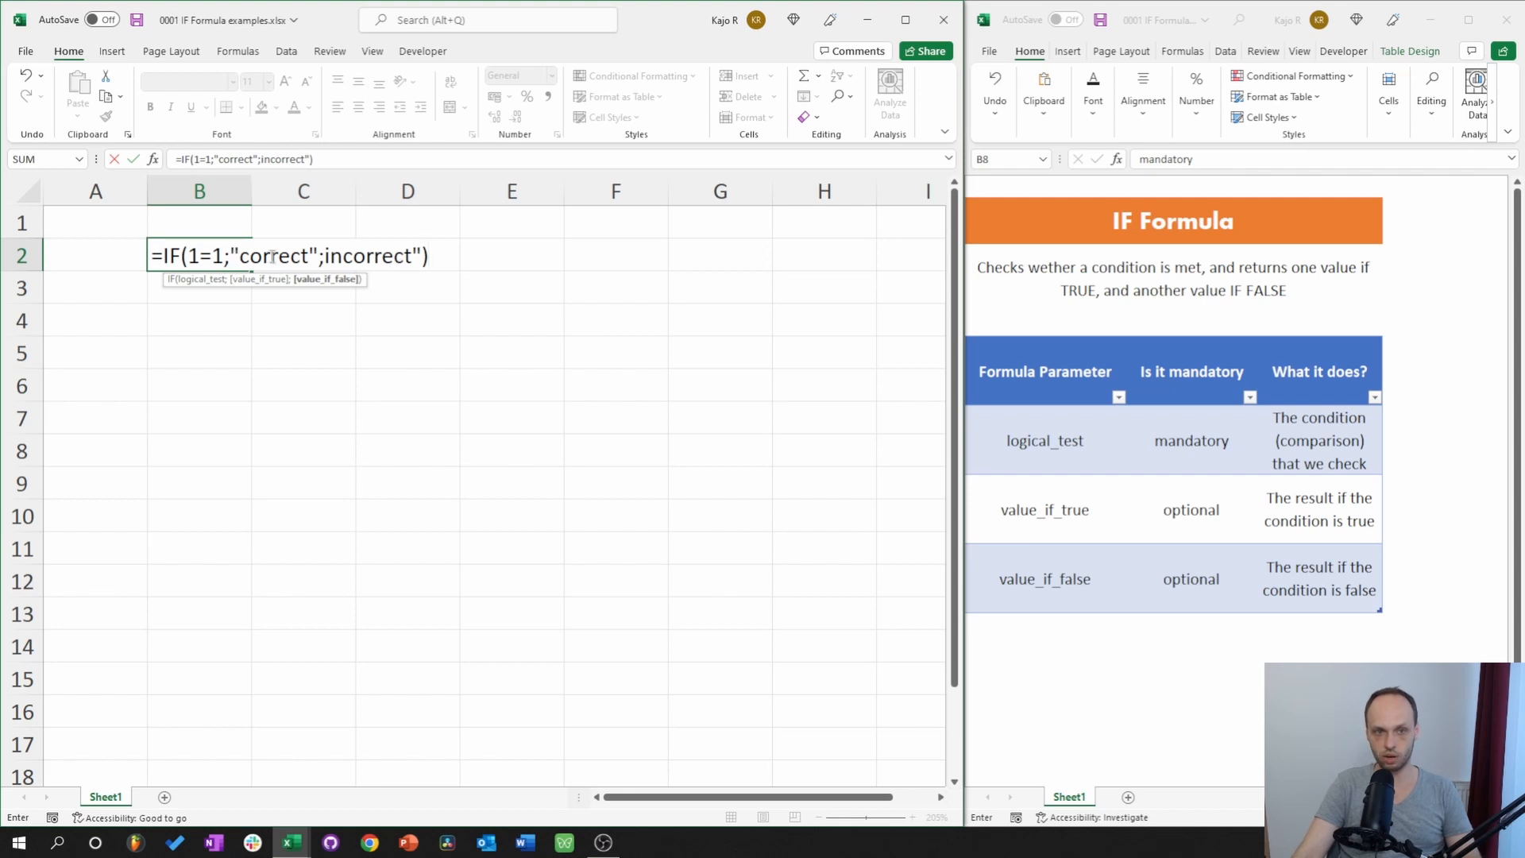
{"action": "key", "text": "Return"}
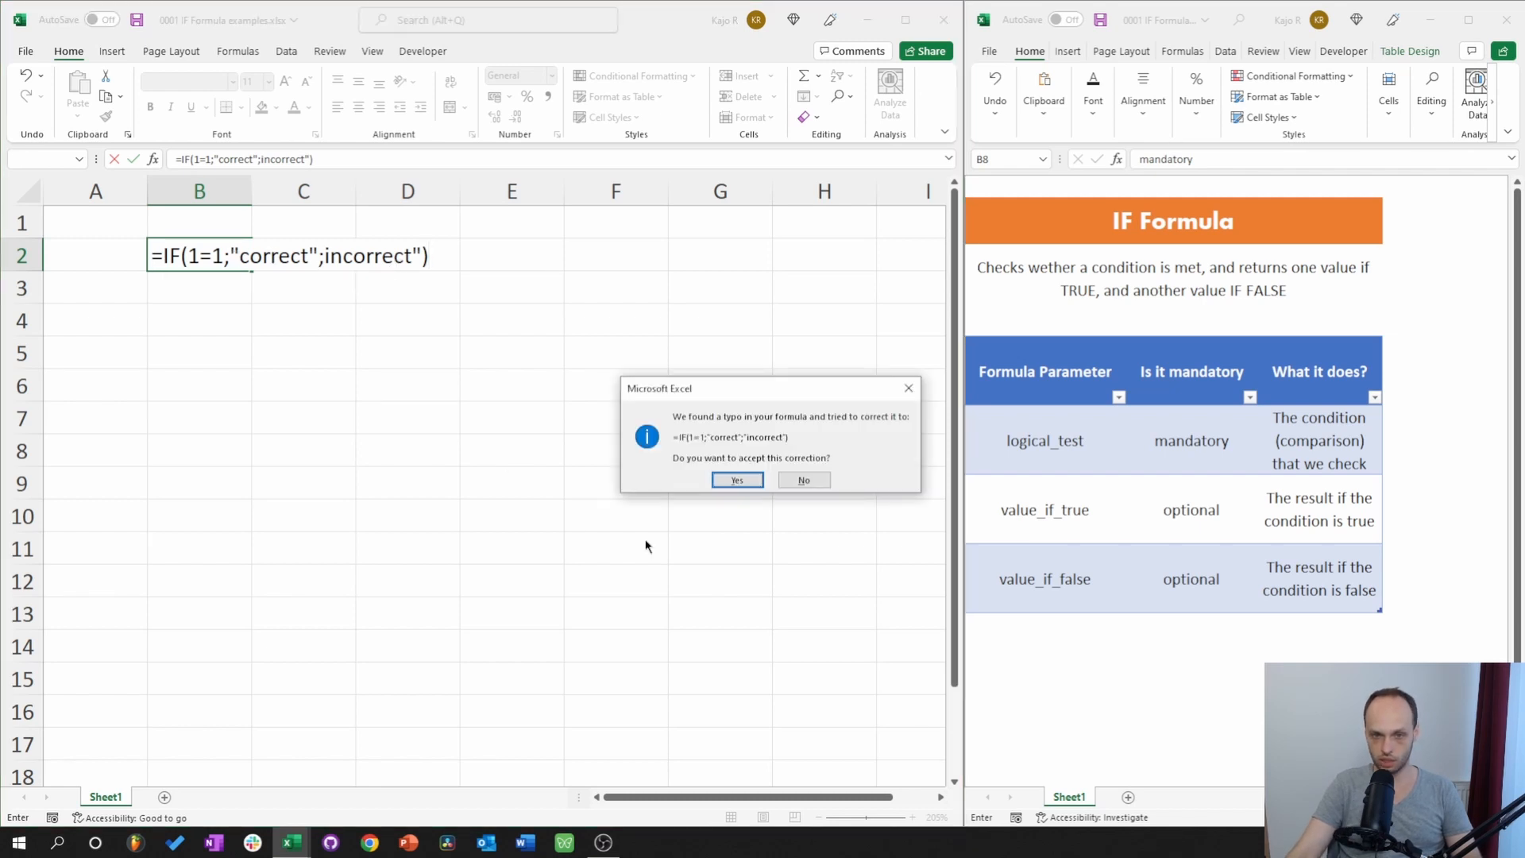
{"action": "left_click", "coordinate": [732, 479]}
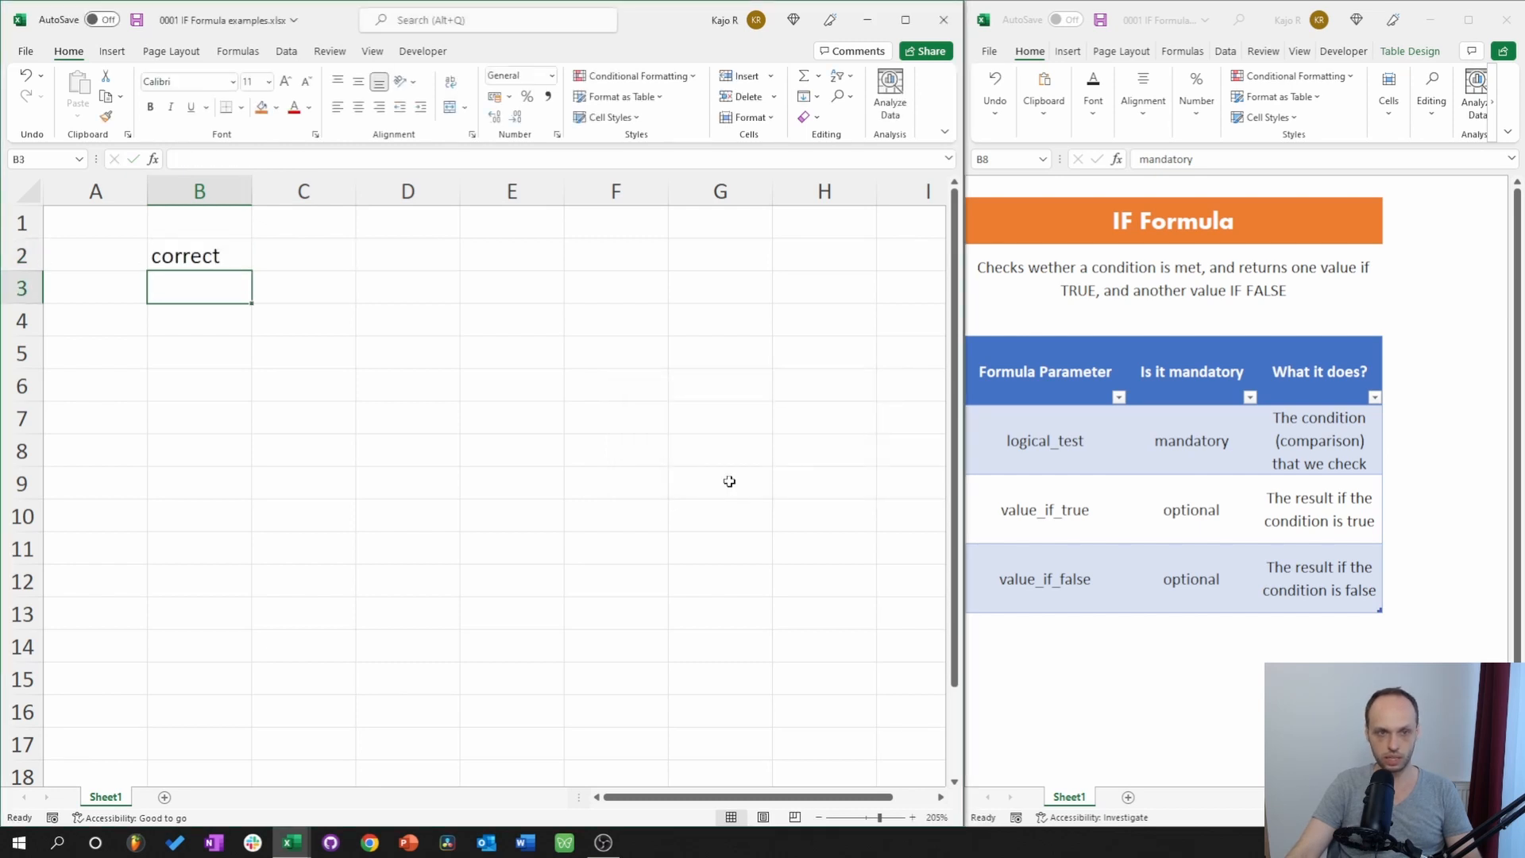
{"action": "left_click", "coordinate": [188, 247]}
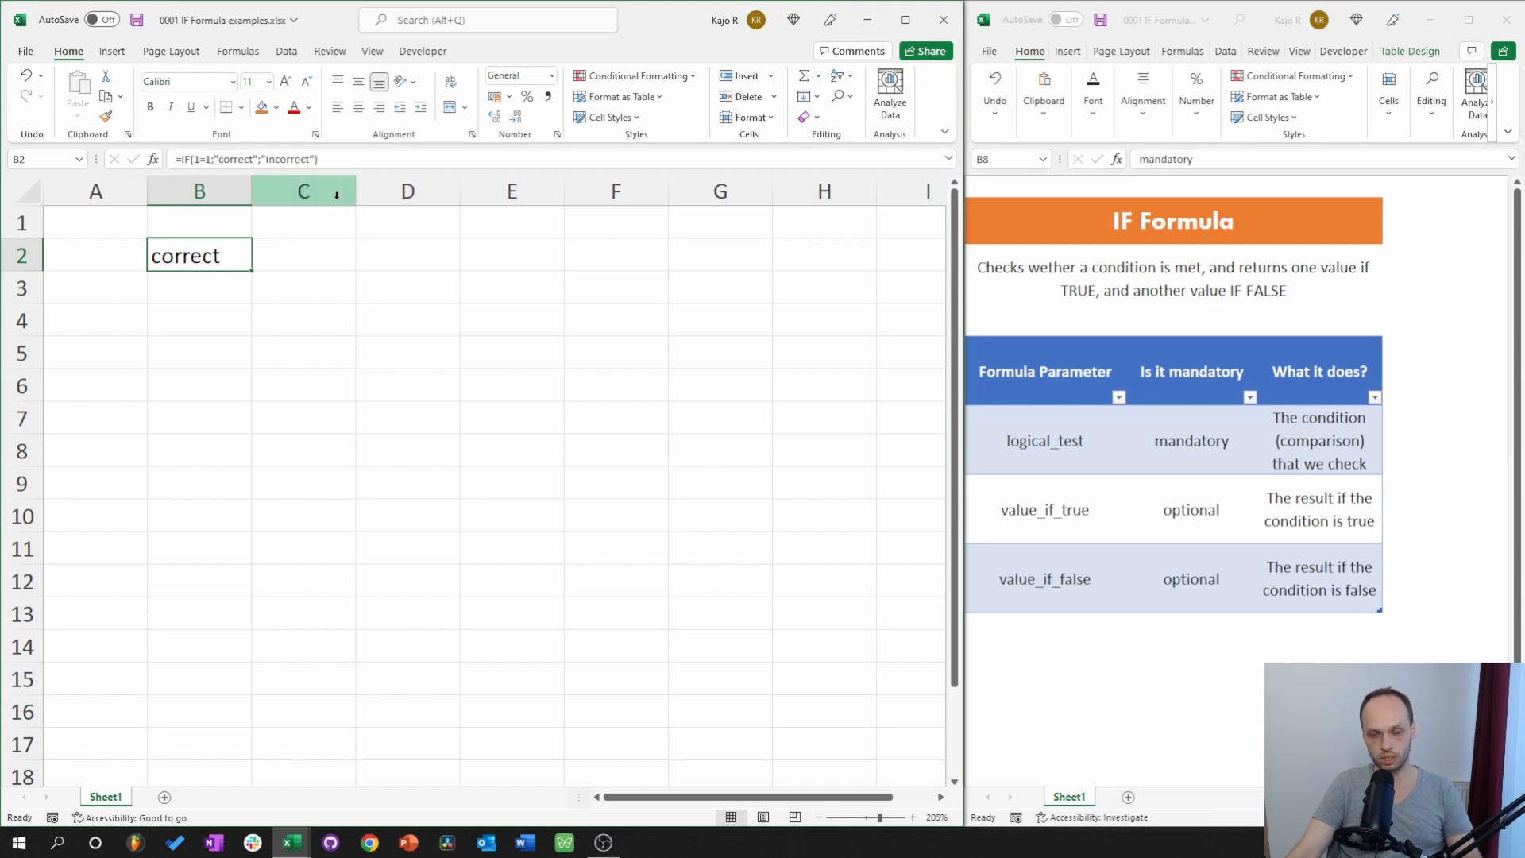
{"action": "left_click", "coordinate": [213, 159]}
{"action": "key", "text": "Delete"}
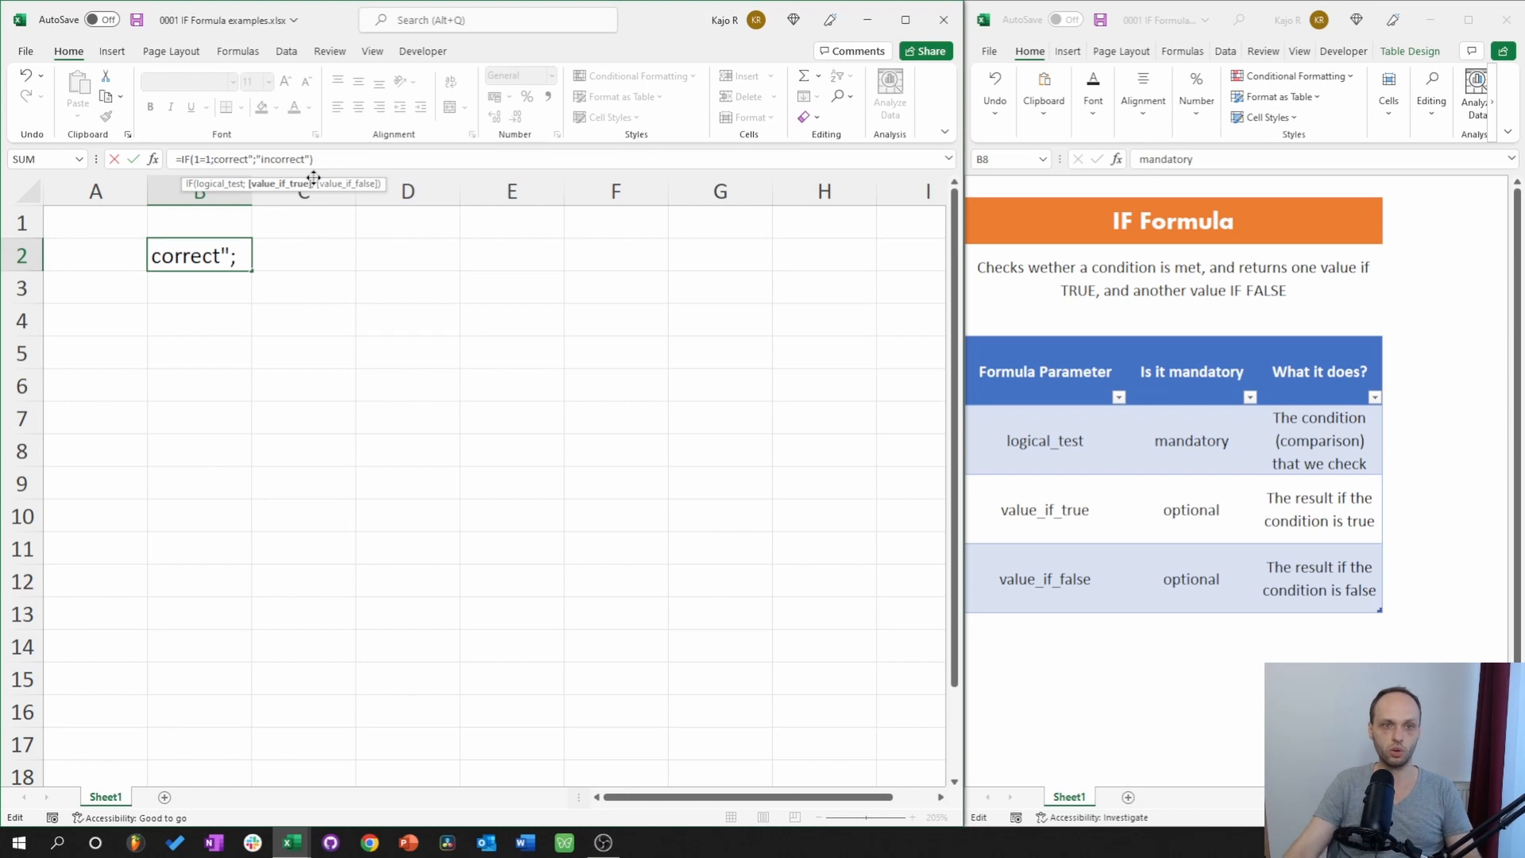
{"action": "left_click", "coordinate": [247, 159]}
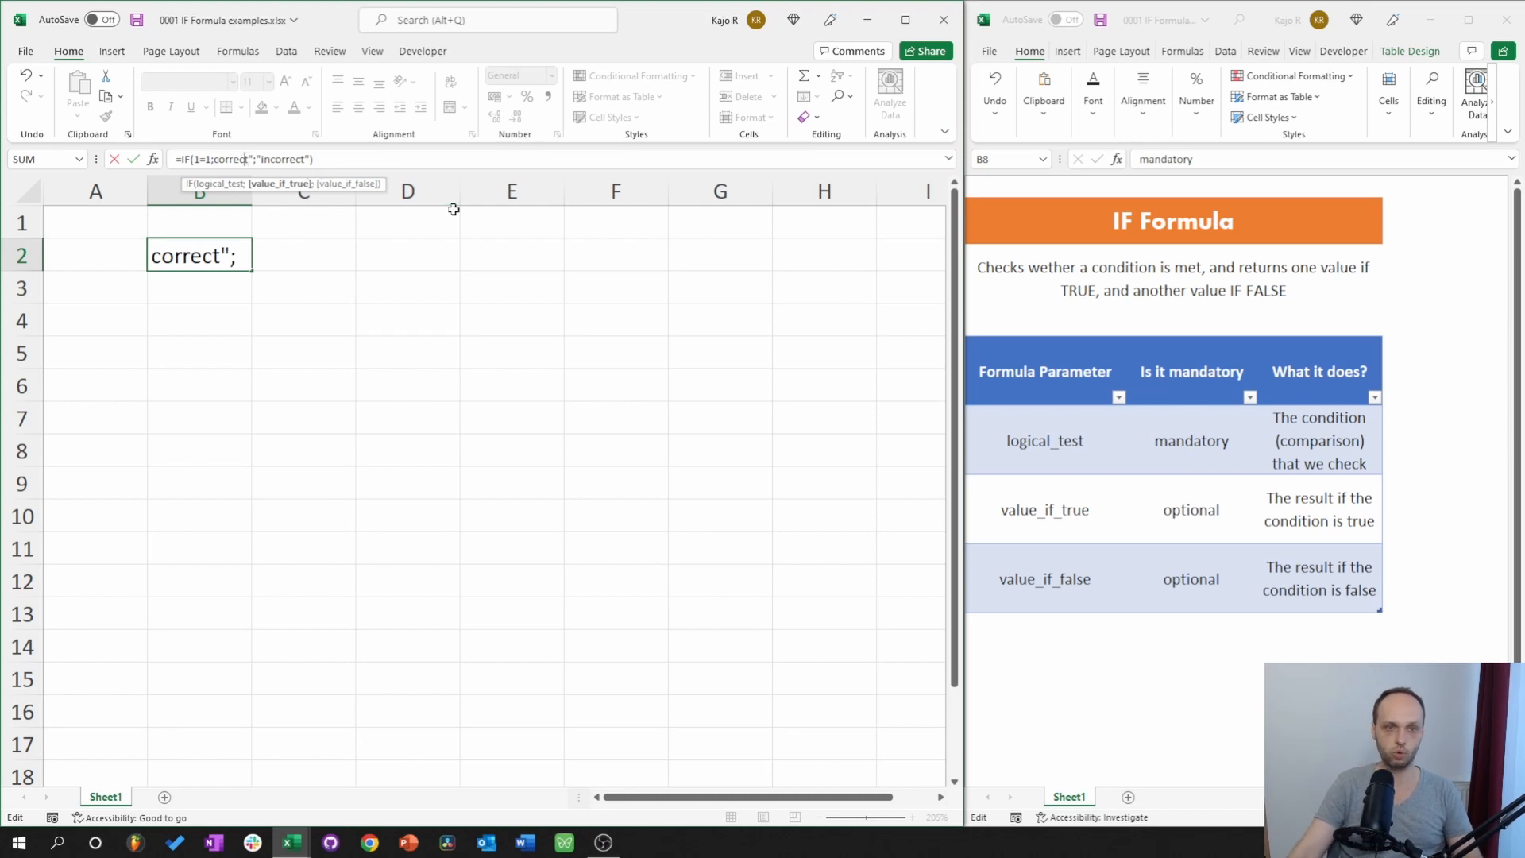
{"action": "key", "text": "Delete"}
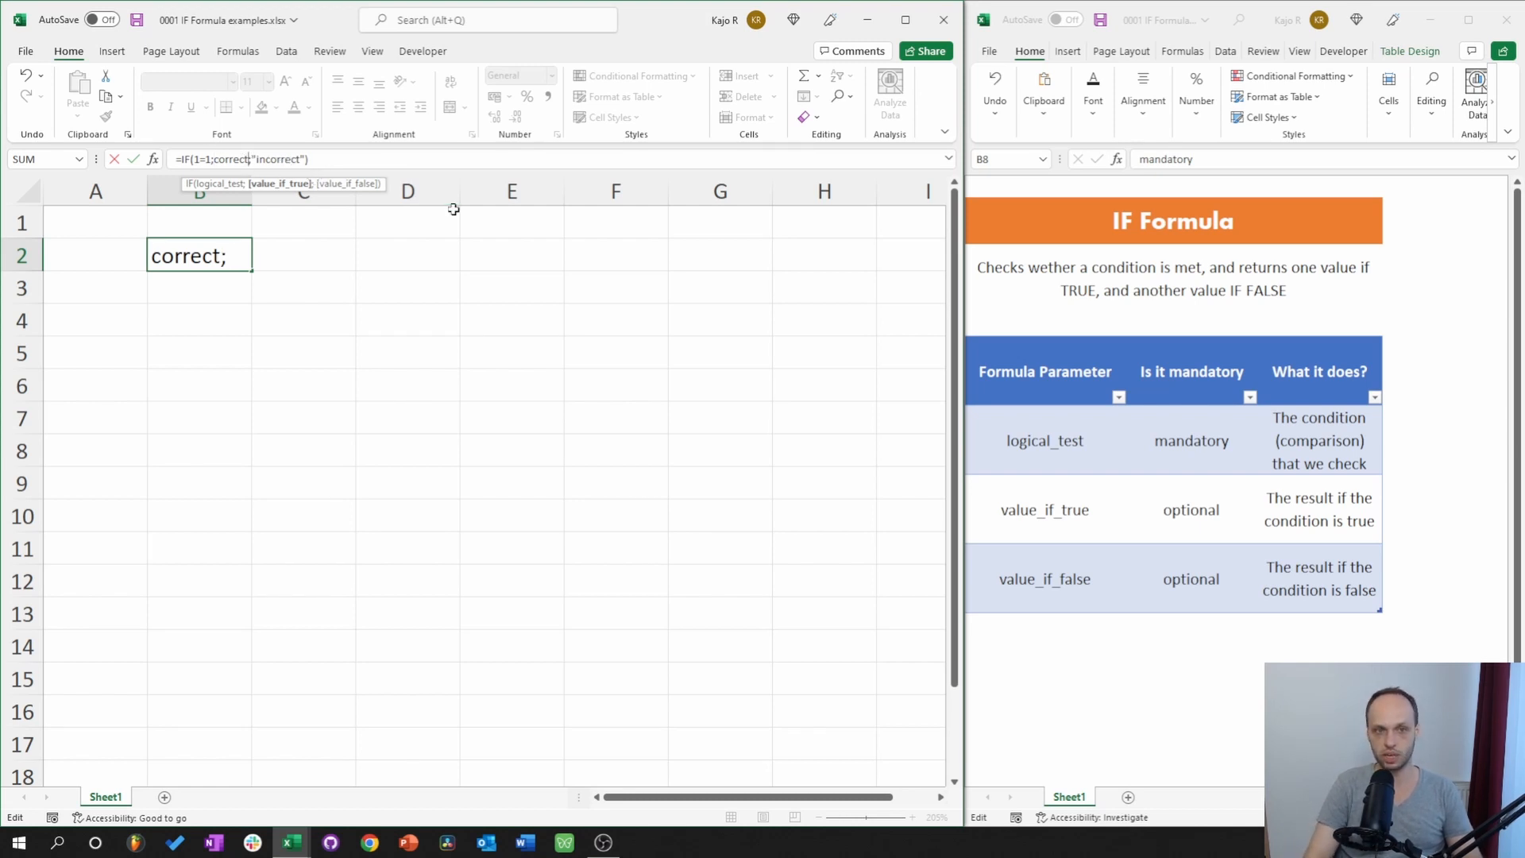
{"action": "key", "text": "Return"}
{"action": "key", "text": "Up"}
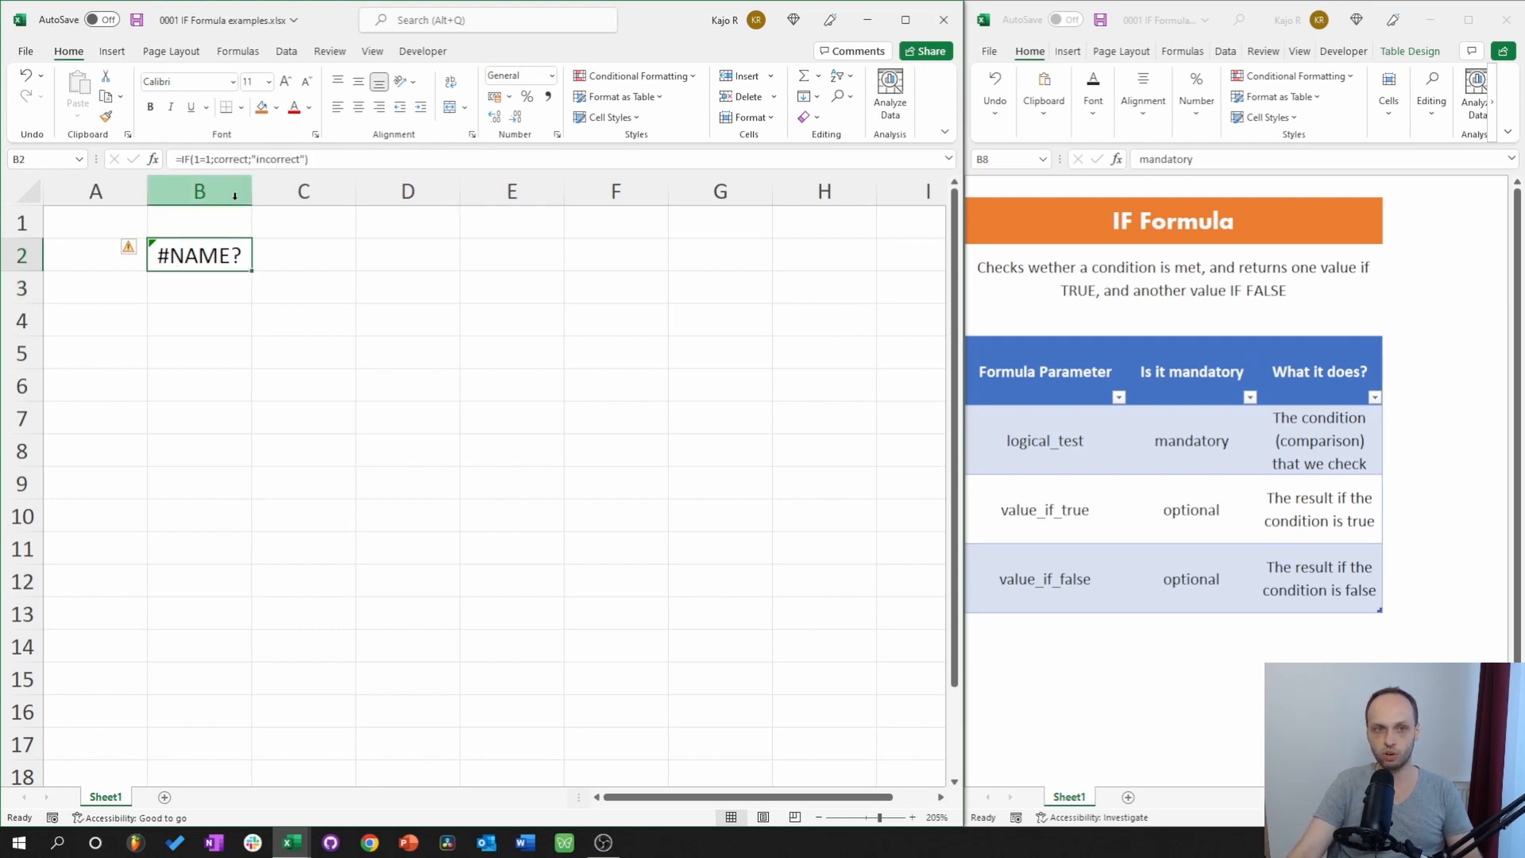
{"action": "left_click", "coordinate": [230, 162]}
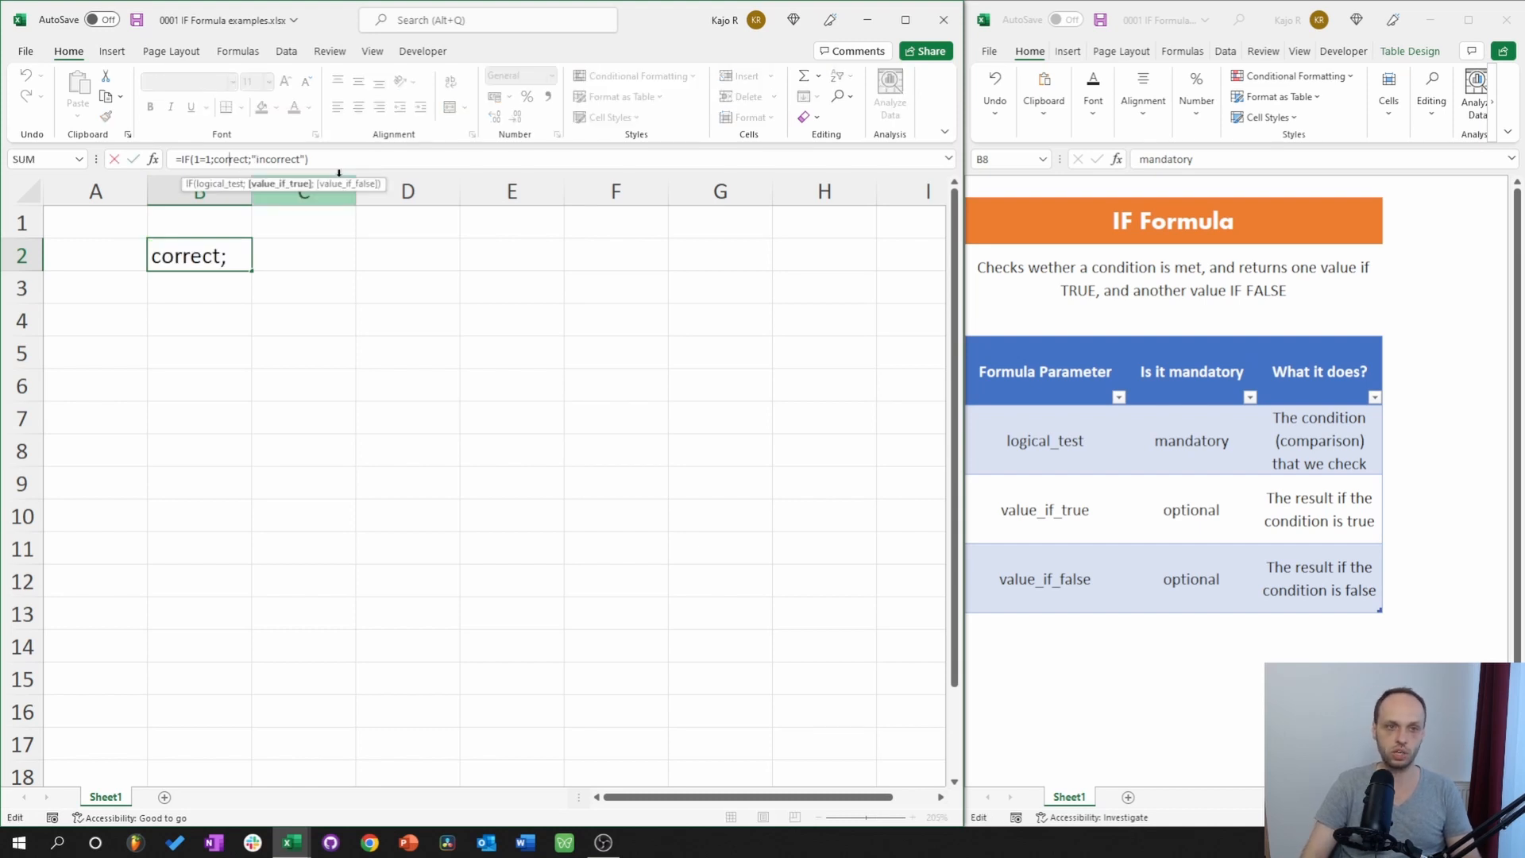
{"action": "type", "text": "\""}
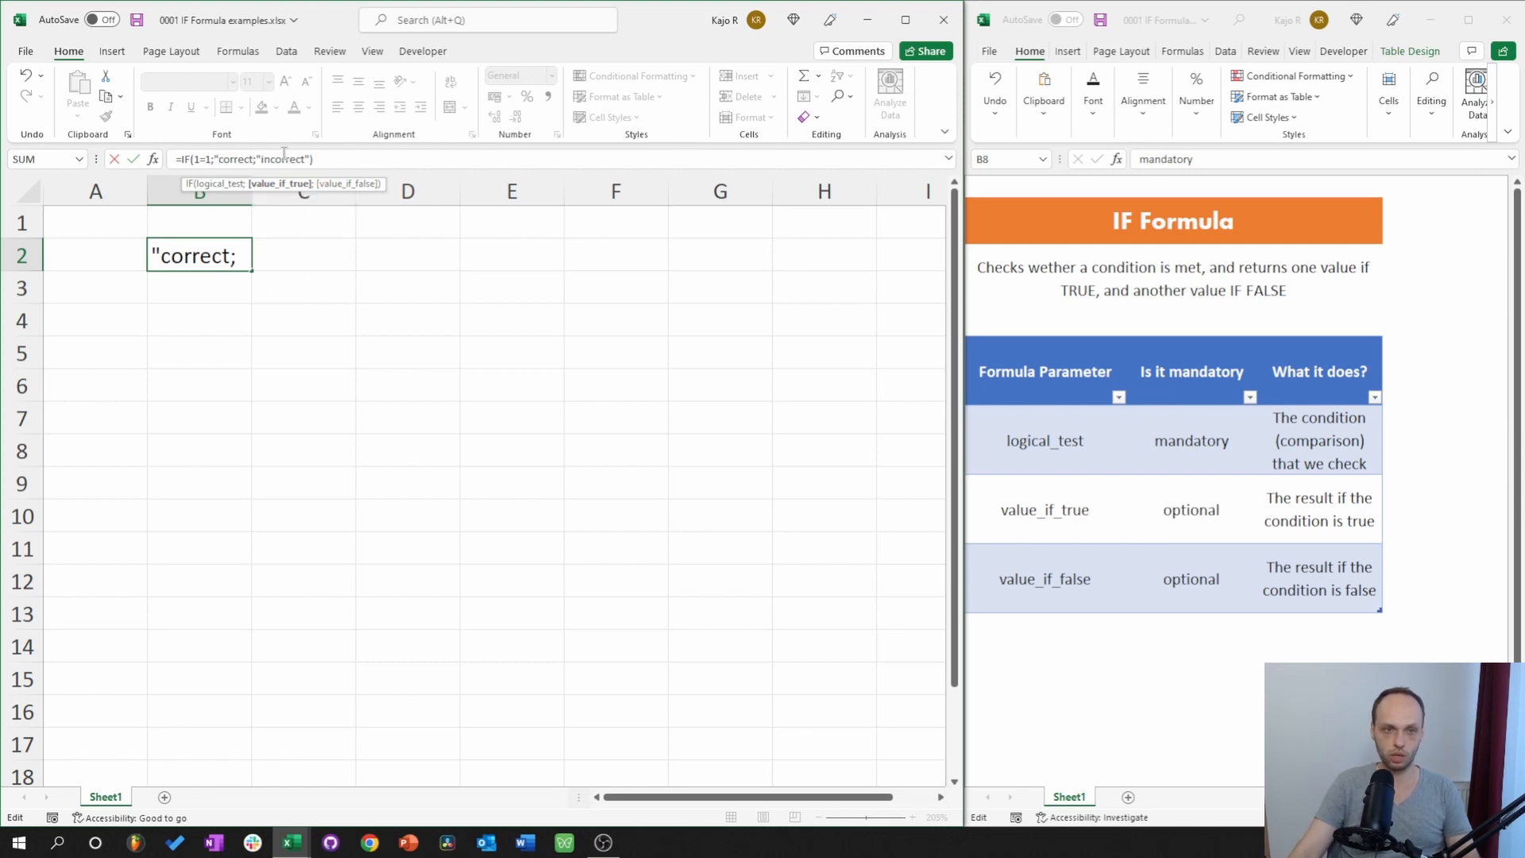
{"action": "key", "text": "Right"}
{"action": "key", "text": "Right"}
{"action": "key", "text": "Right"}
{"action": "key", "text": "Right"}
{"action": "key", "text": "Right"}
{"action": "key", "text": "Right"}
{"action": "key", "text": "Right"}
{"action": "type", "text": "\""}
{"action": "key", "text": "Return"}
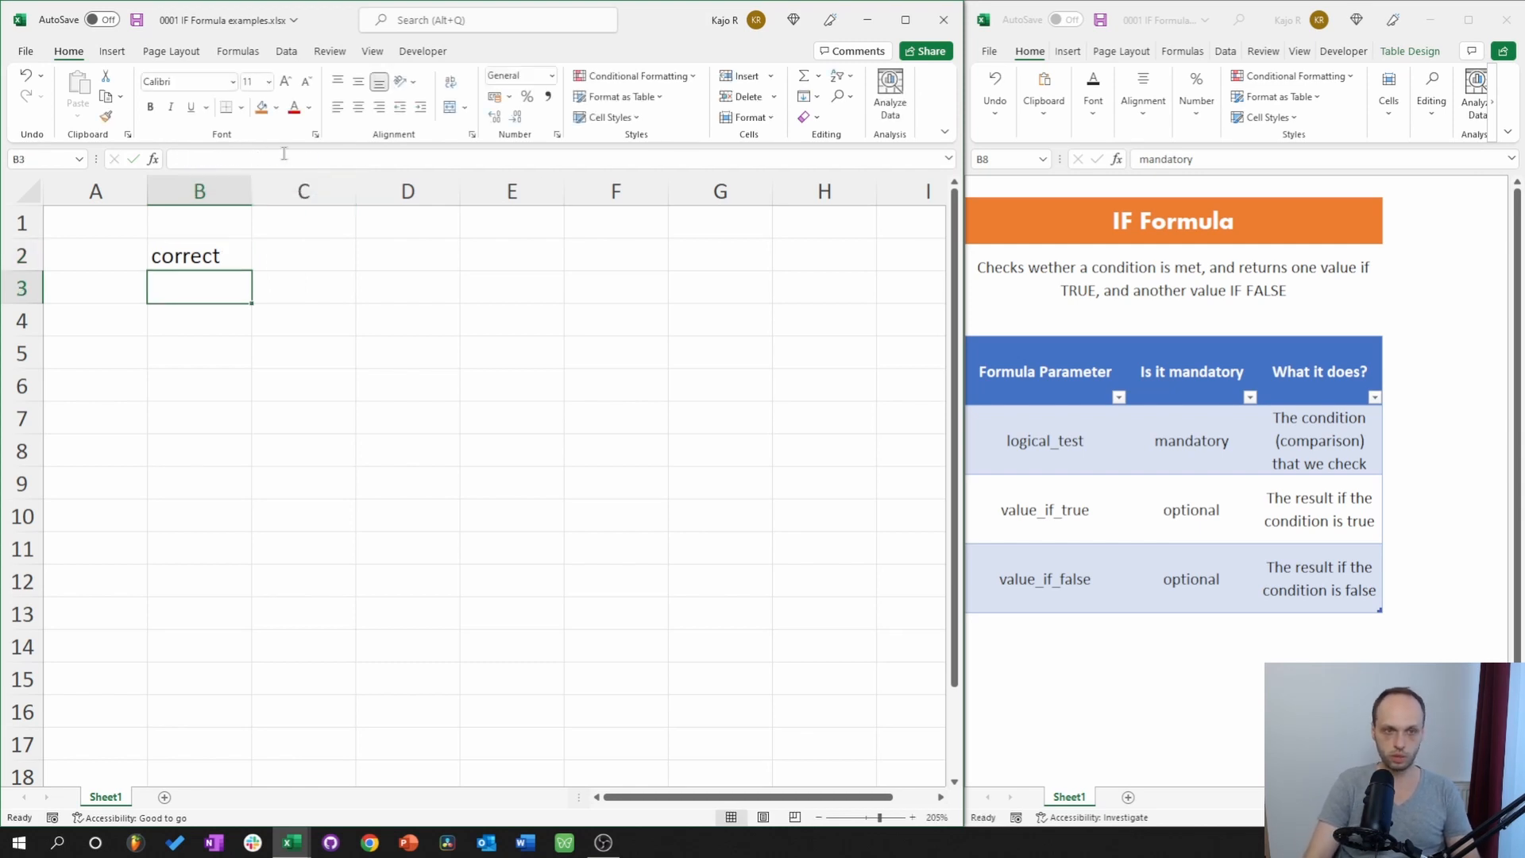
{"action": "left_click", "coordinate": [202, 253]}
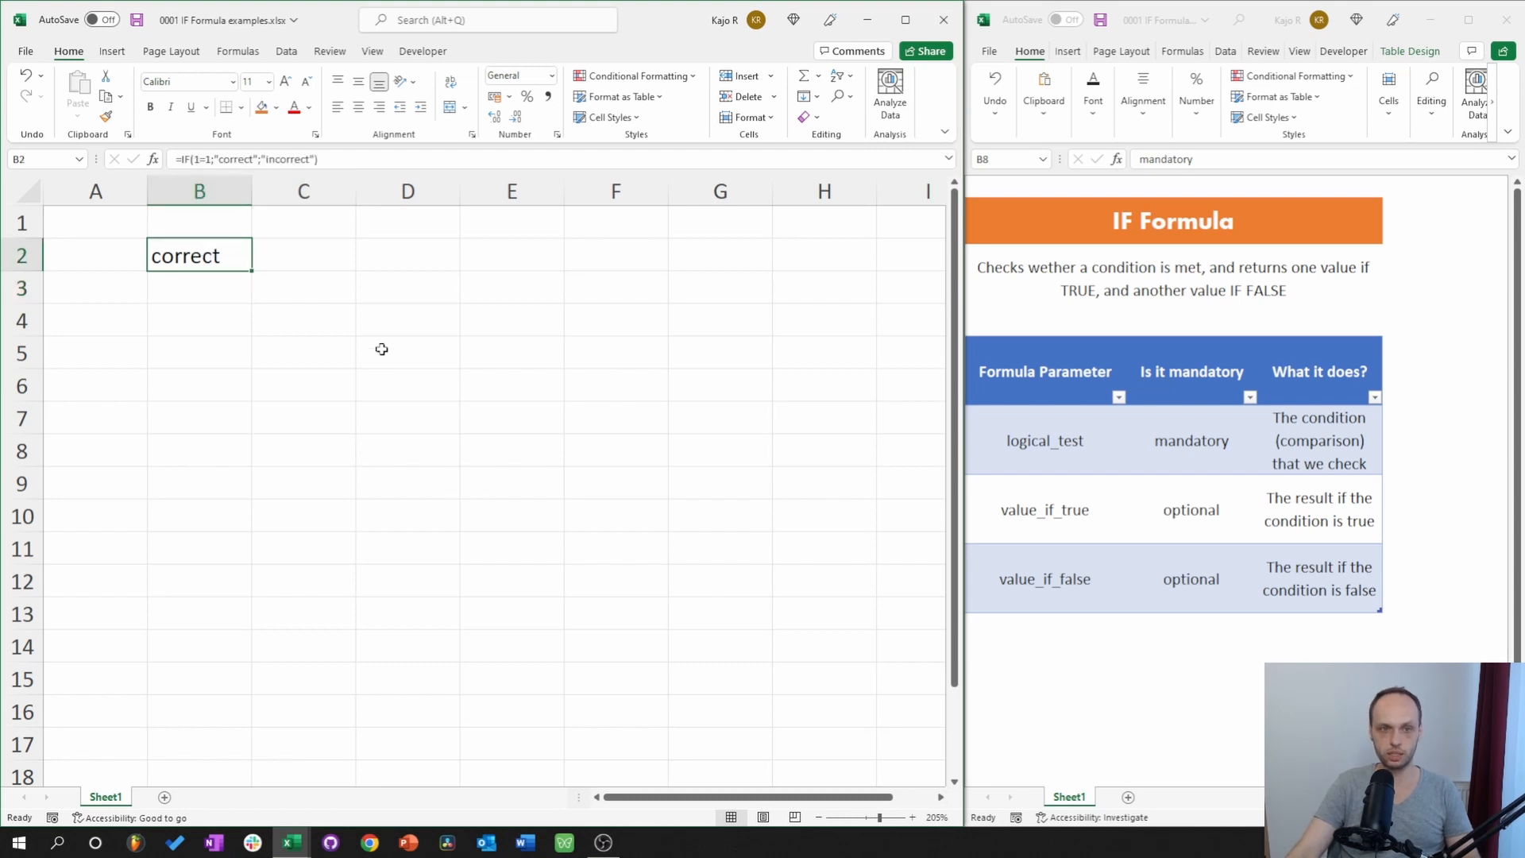
Enter a in D2 and b in E2.
{"action": "left_click", "coordinate": [408, 256]}
{"action": "type", "text": "a"}
{"action": "left_click", "coordinate": [481, 265]}
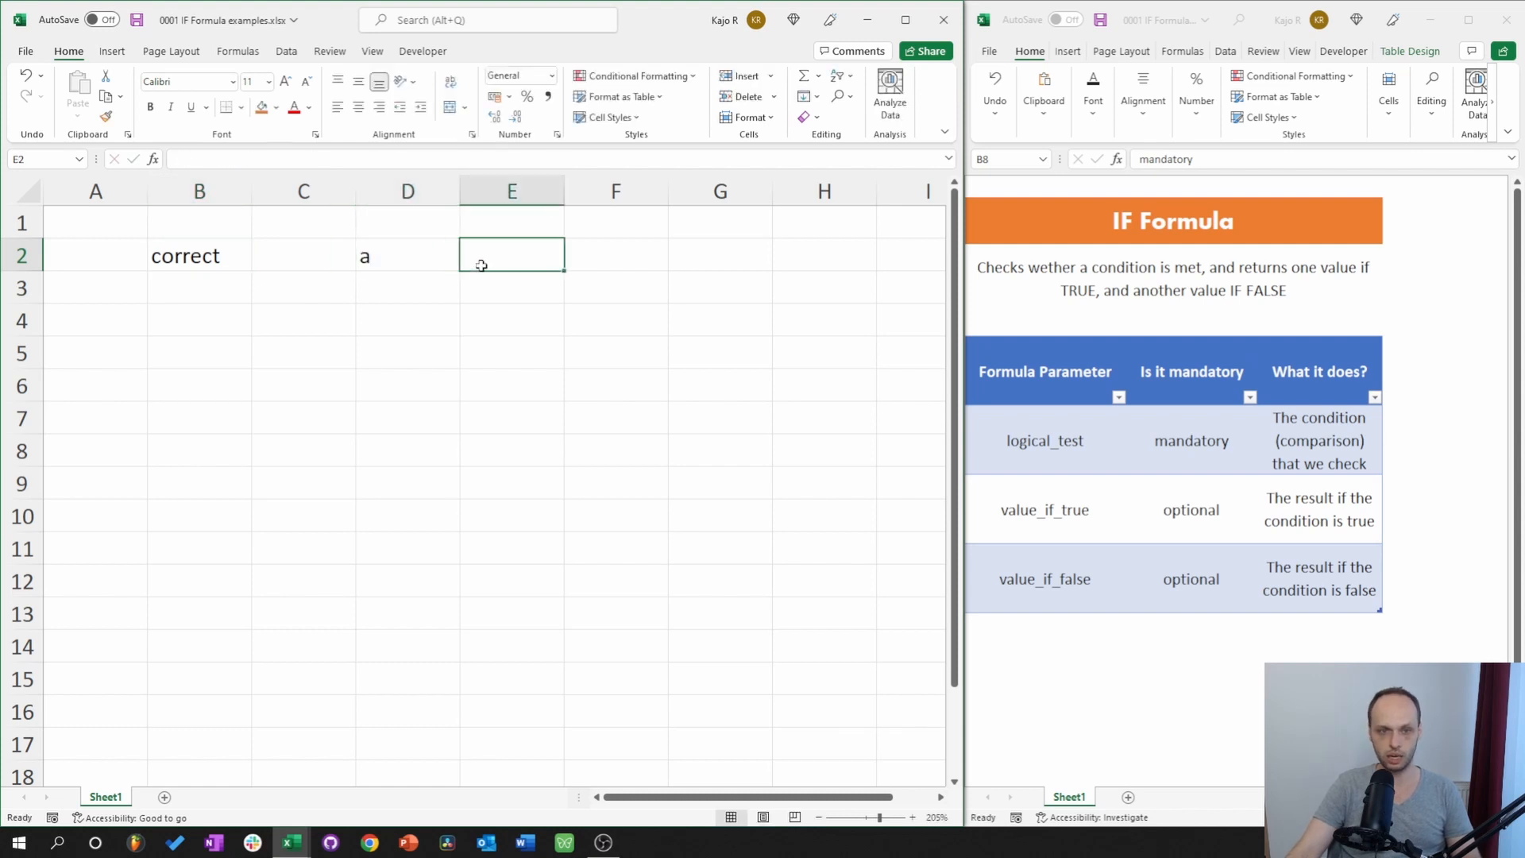
{"action": "type", "text": "b"}
{"action": "left_click", "coordinate": [407, 386]}
Replace B2's logical test 1=1 with D2=E2.
{"action": "left_click", "coordinate": [193, 255]}
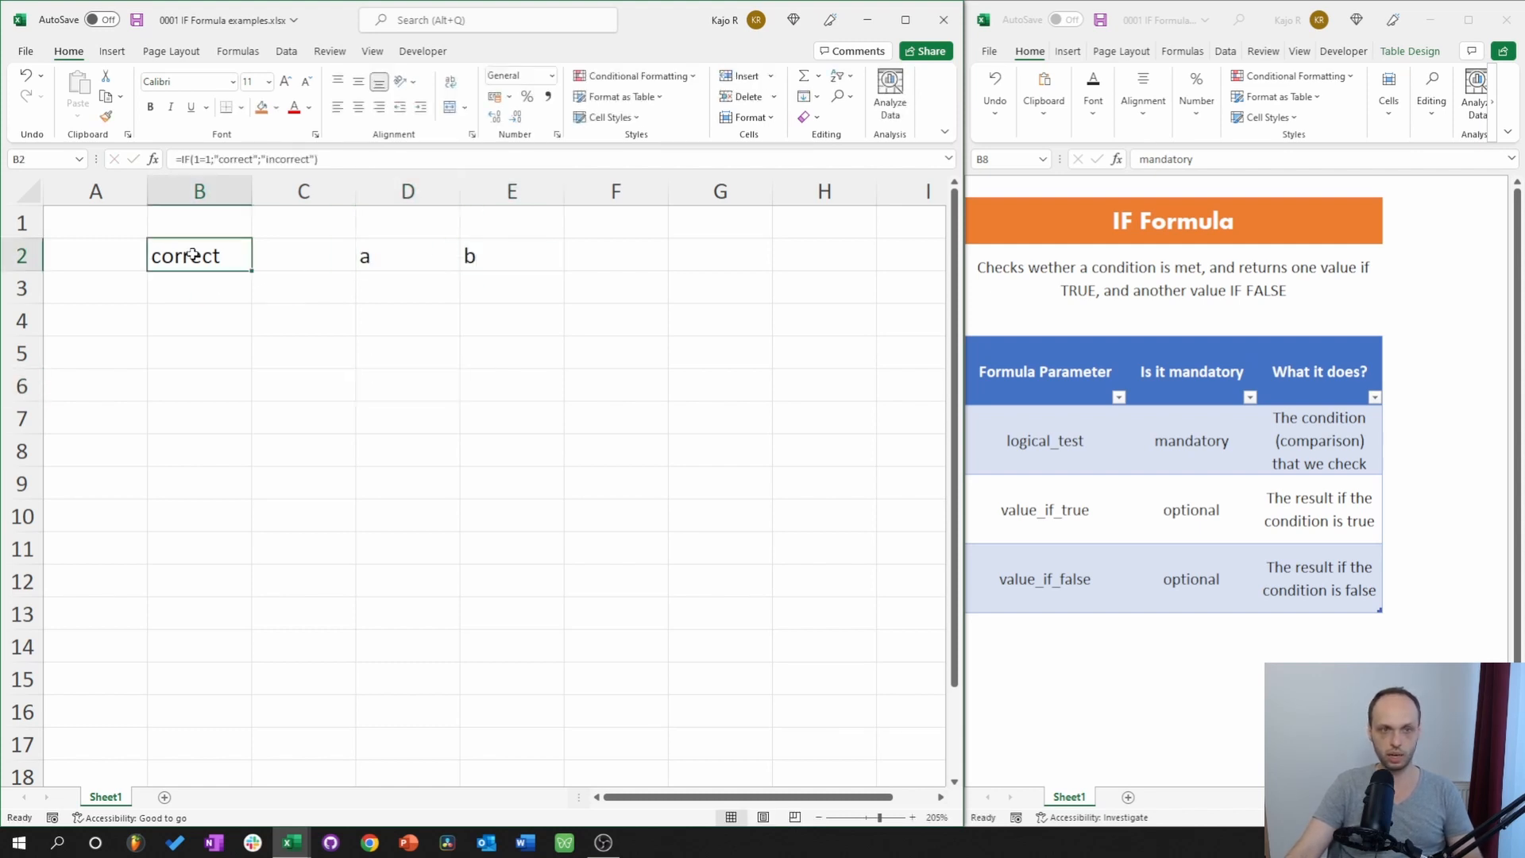
{"action": "left_click", "coordinate": [197, 161]}
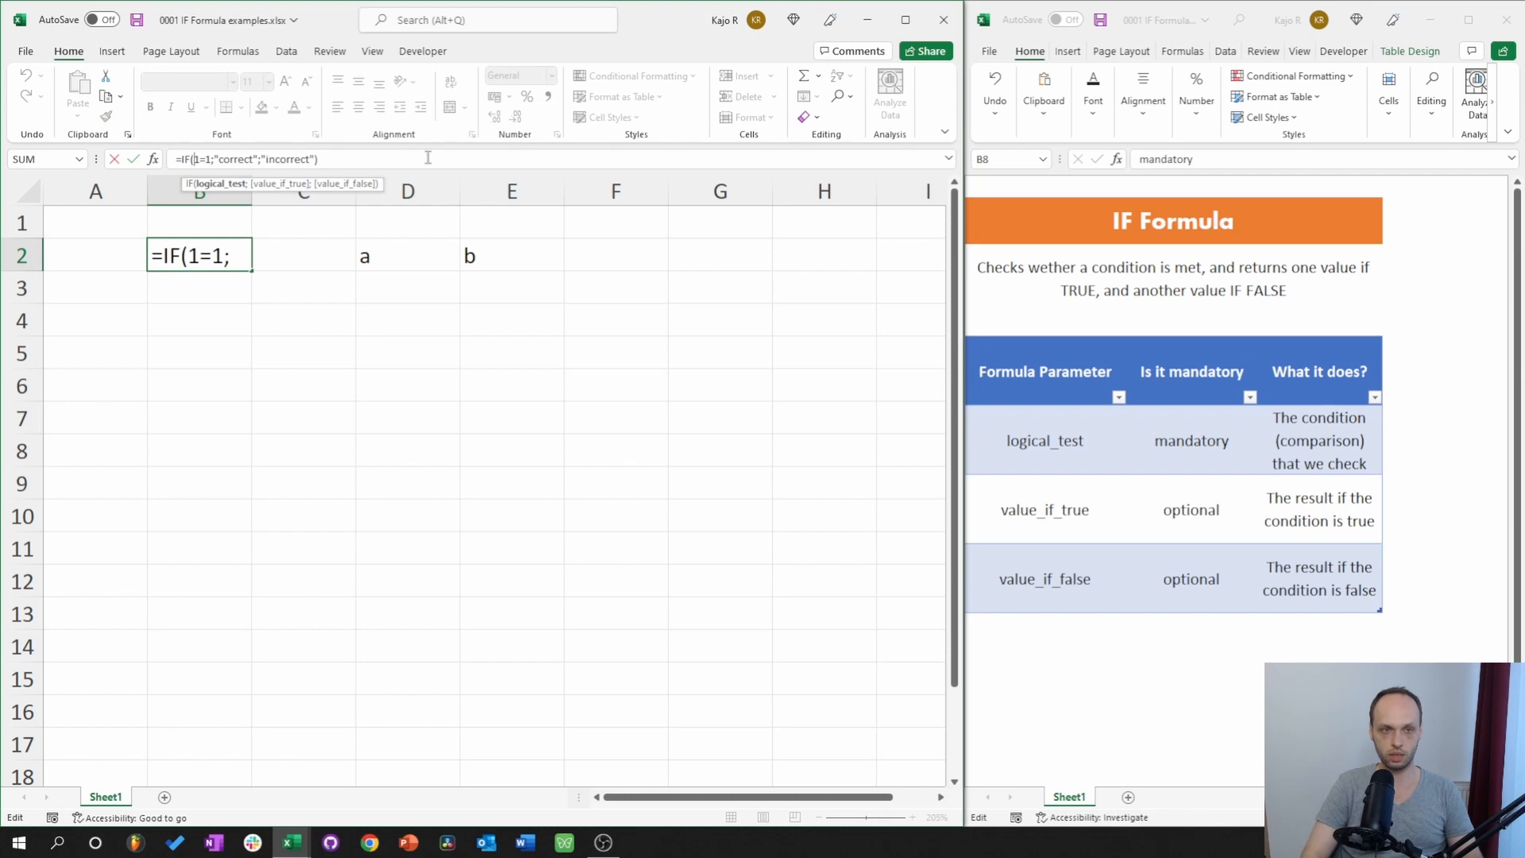
{"action": "key", "text": "Delete"}
{"action": "key", "text": "Delete"}
{"action": "key", "text": "Delete"}
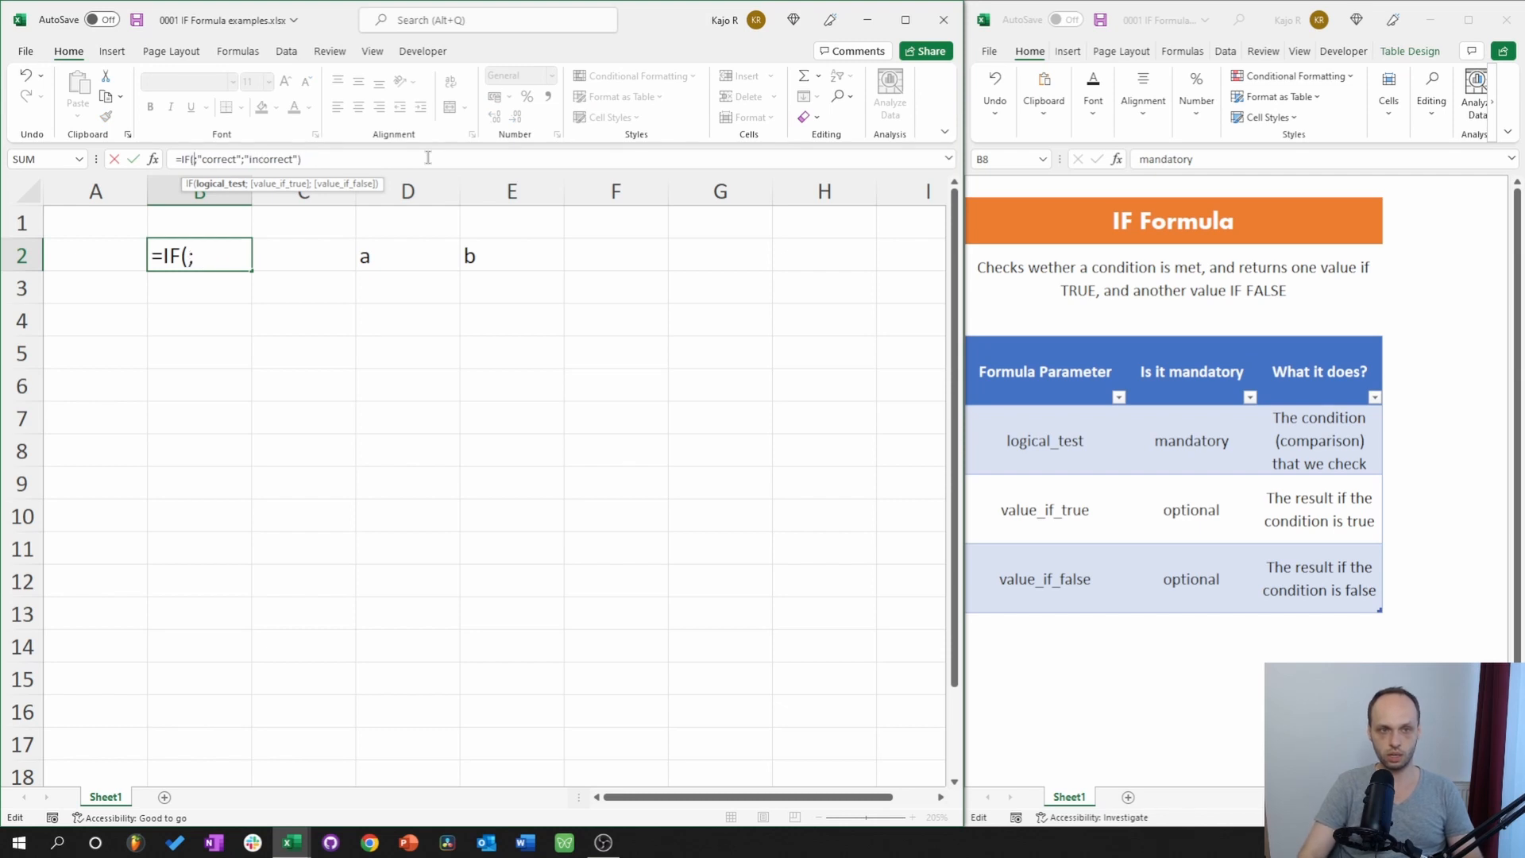
{"action": "left_click", "coordinate": [383, 258]}
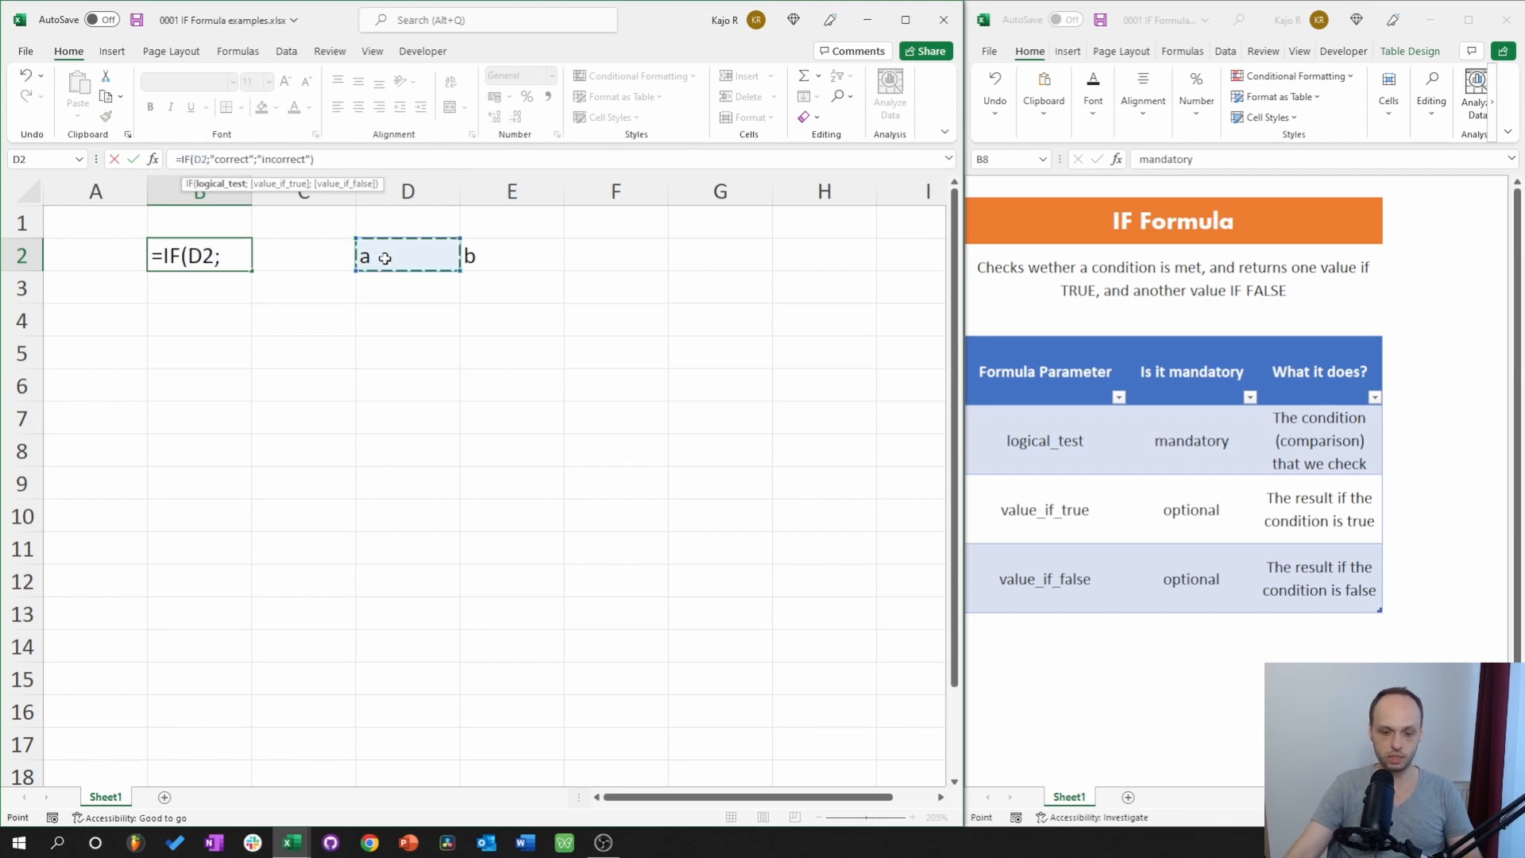
{"action": "type", "text": "="}
{"action": "left_click", "coordinate": [487, 257]}
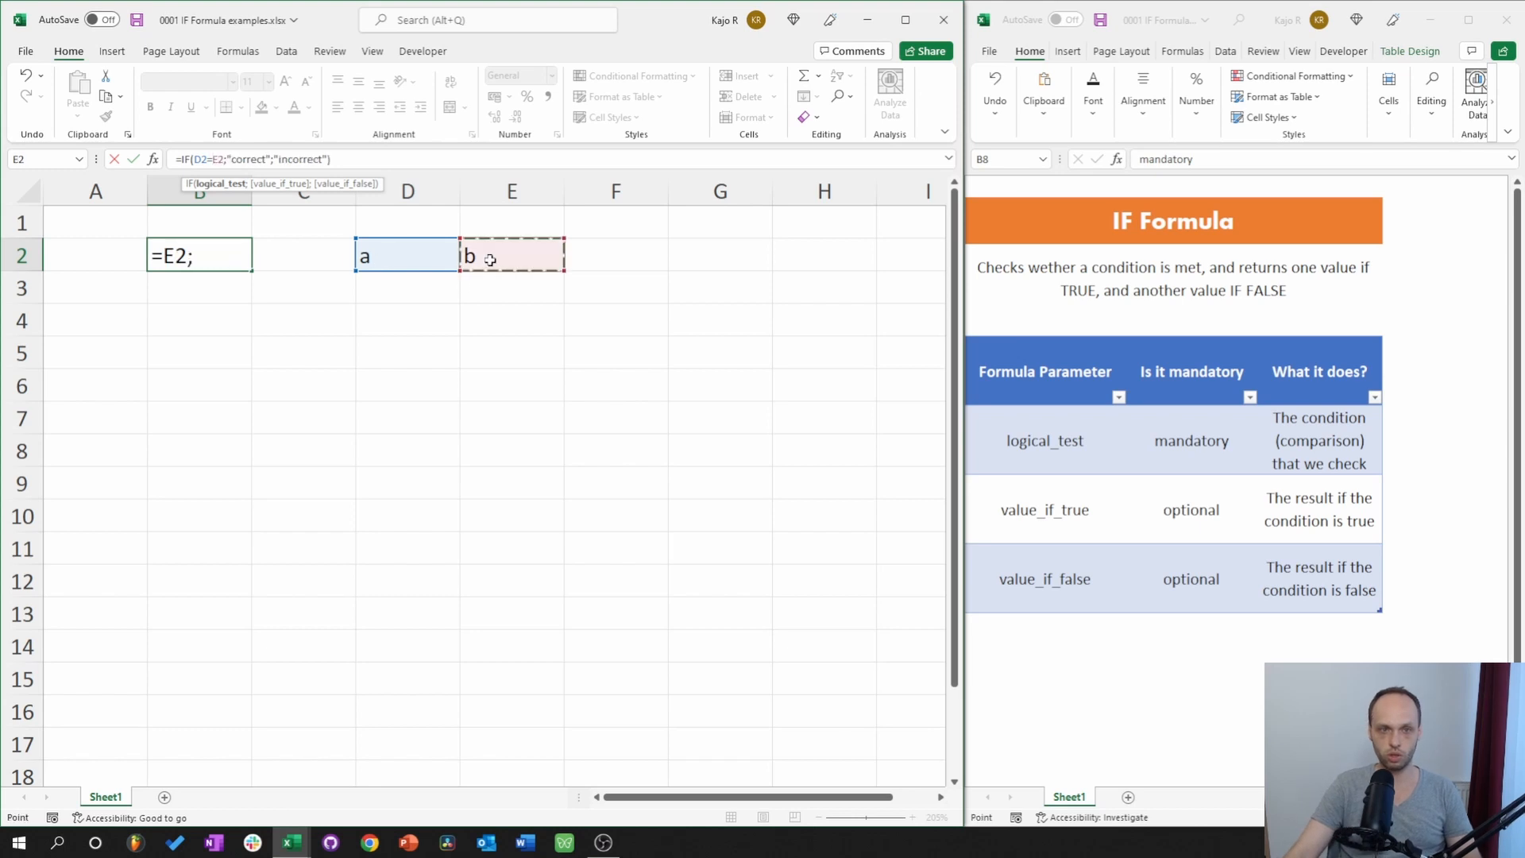
{"action": "key", "text": "Return"}
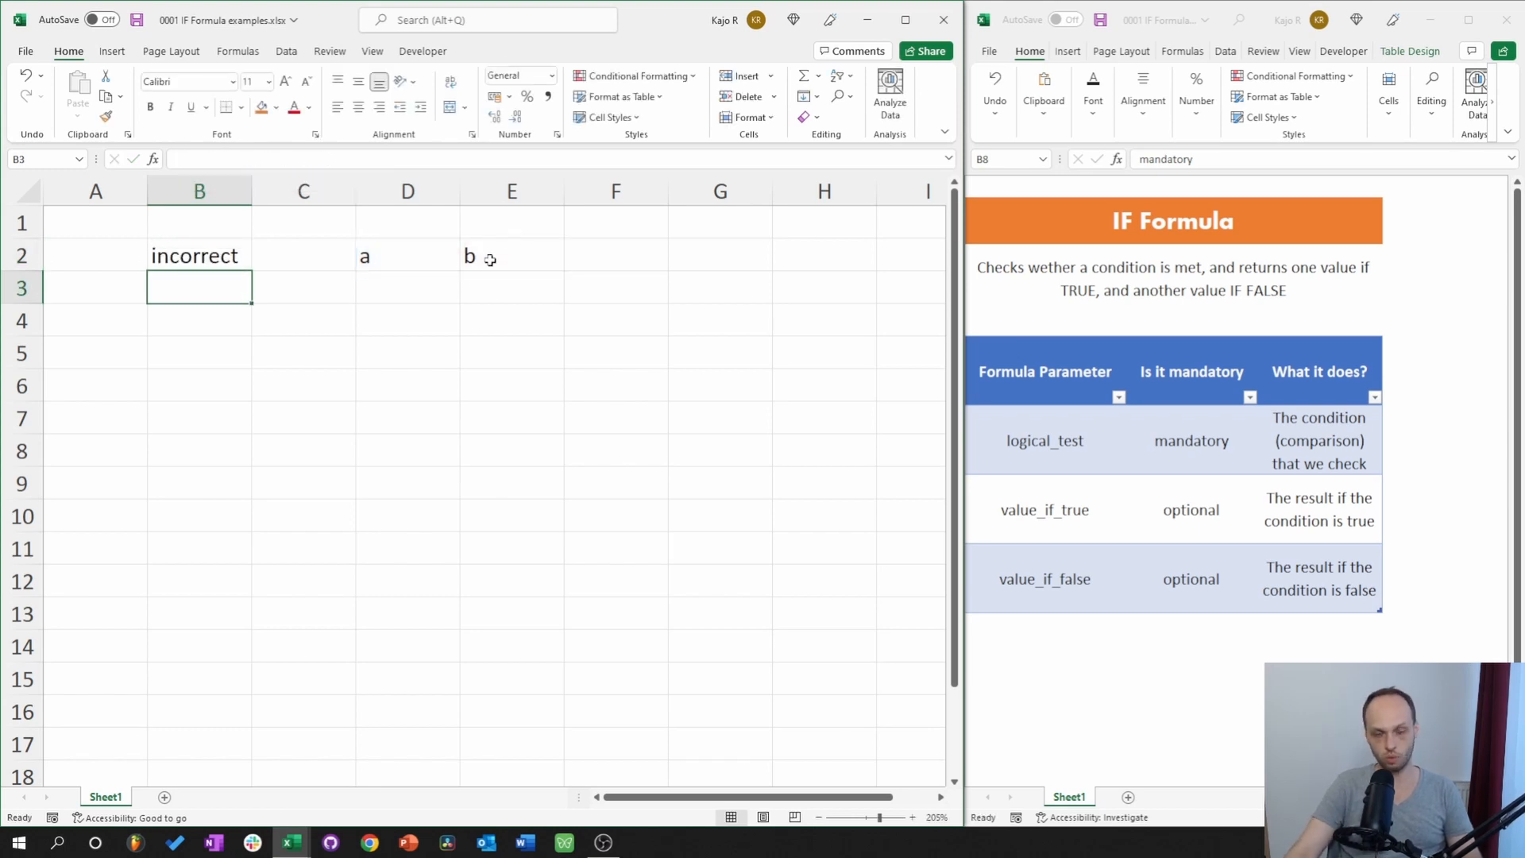
Change E2 to a, then to uppercase A.
{"action": "left_click", "coordinate": [490, 260]}
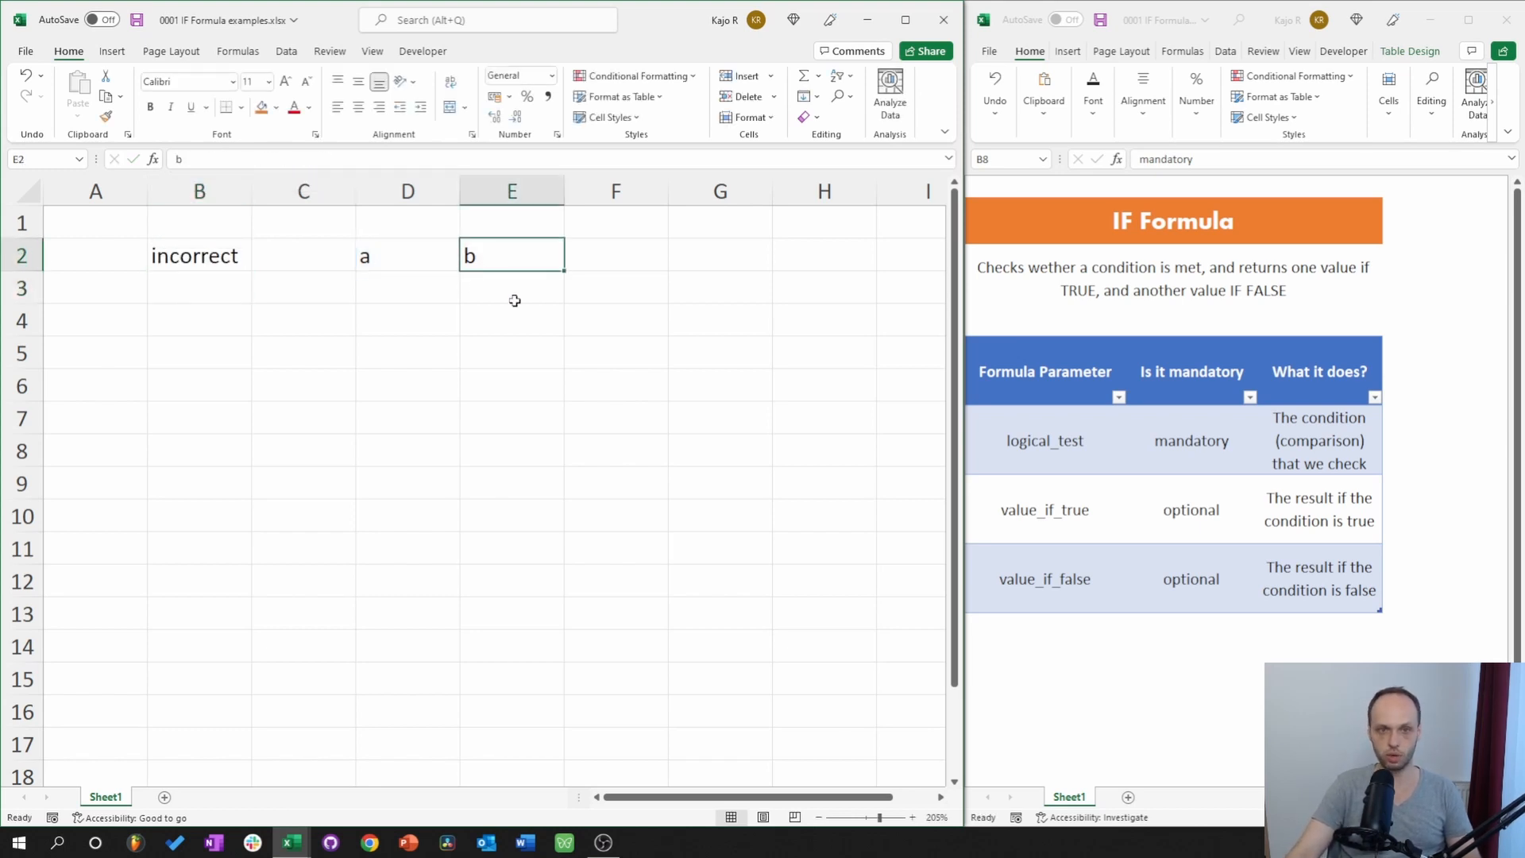
{"action": "type", "text": "a"}
{"action": "key", "text": "Return"}
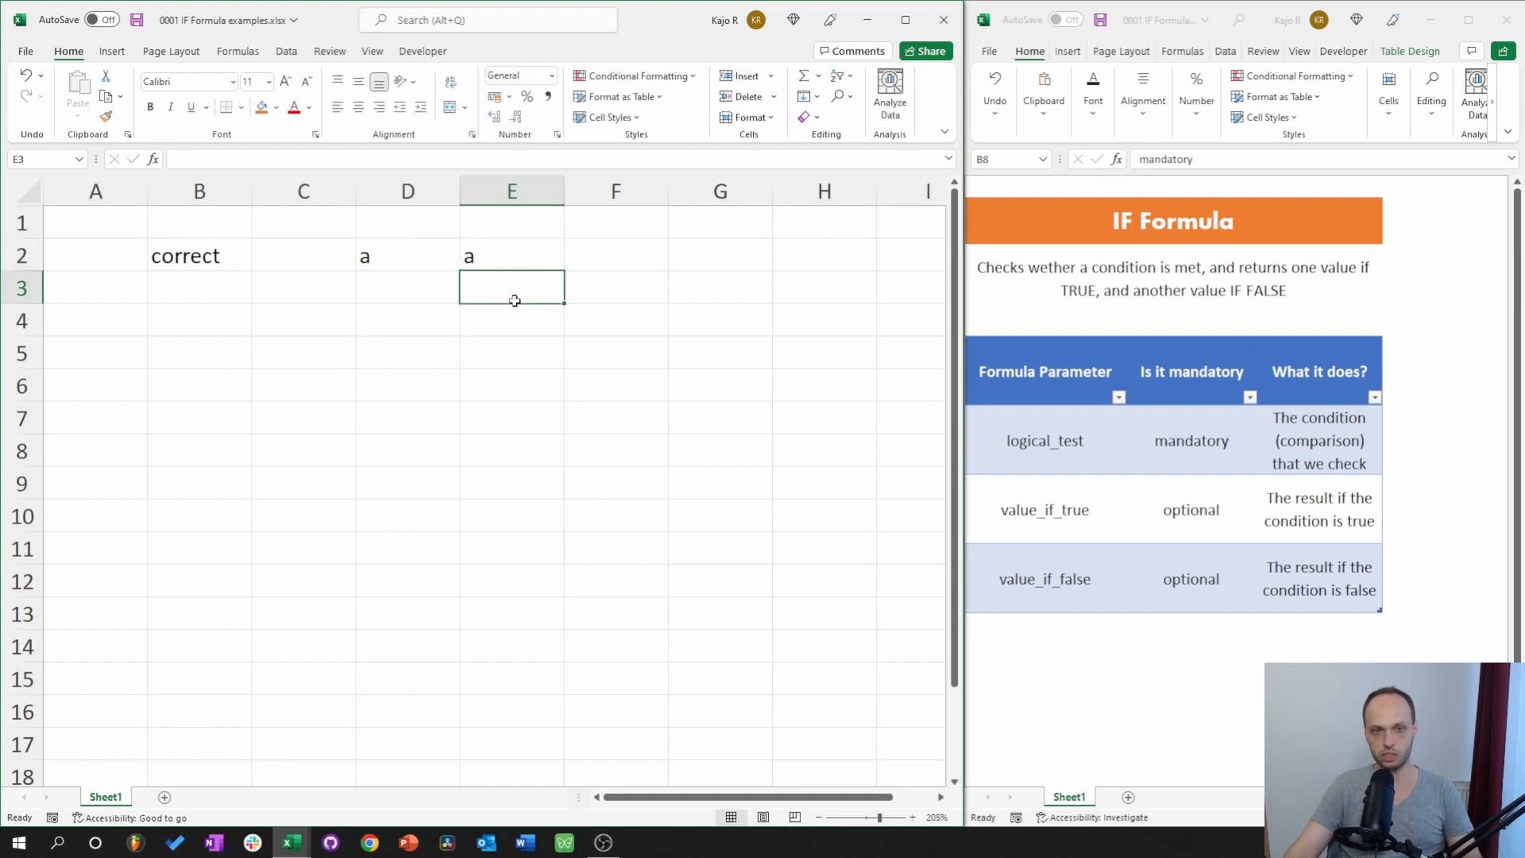
{"action": "left_click", "coordinate": [499, 256]}
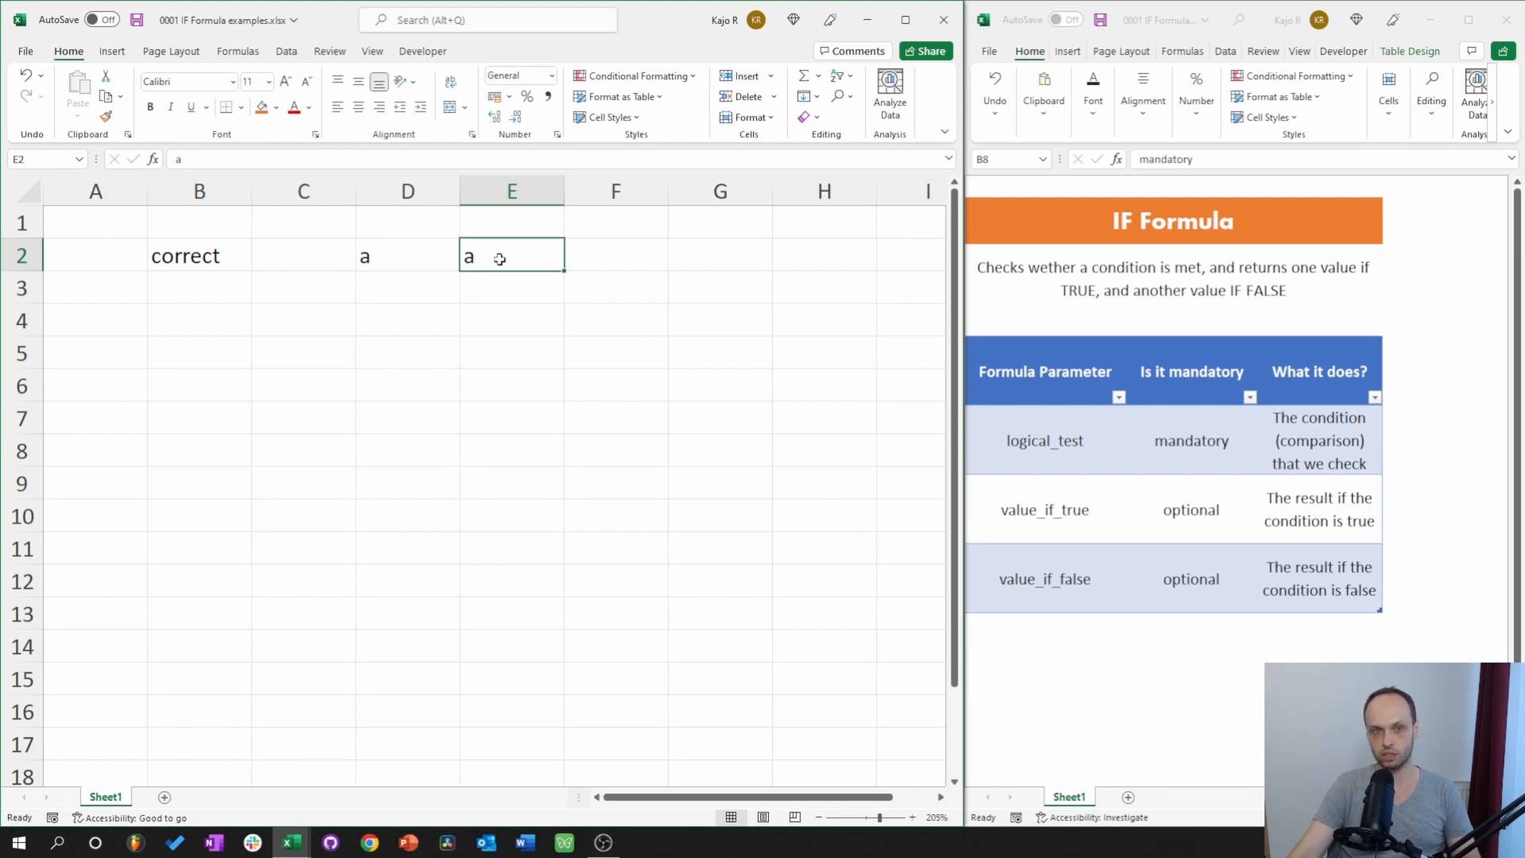
{"action": "key", "text": "BackSpace"}
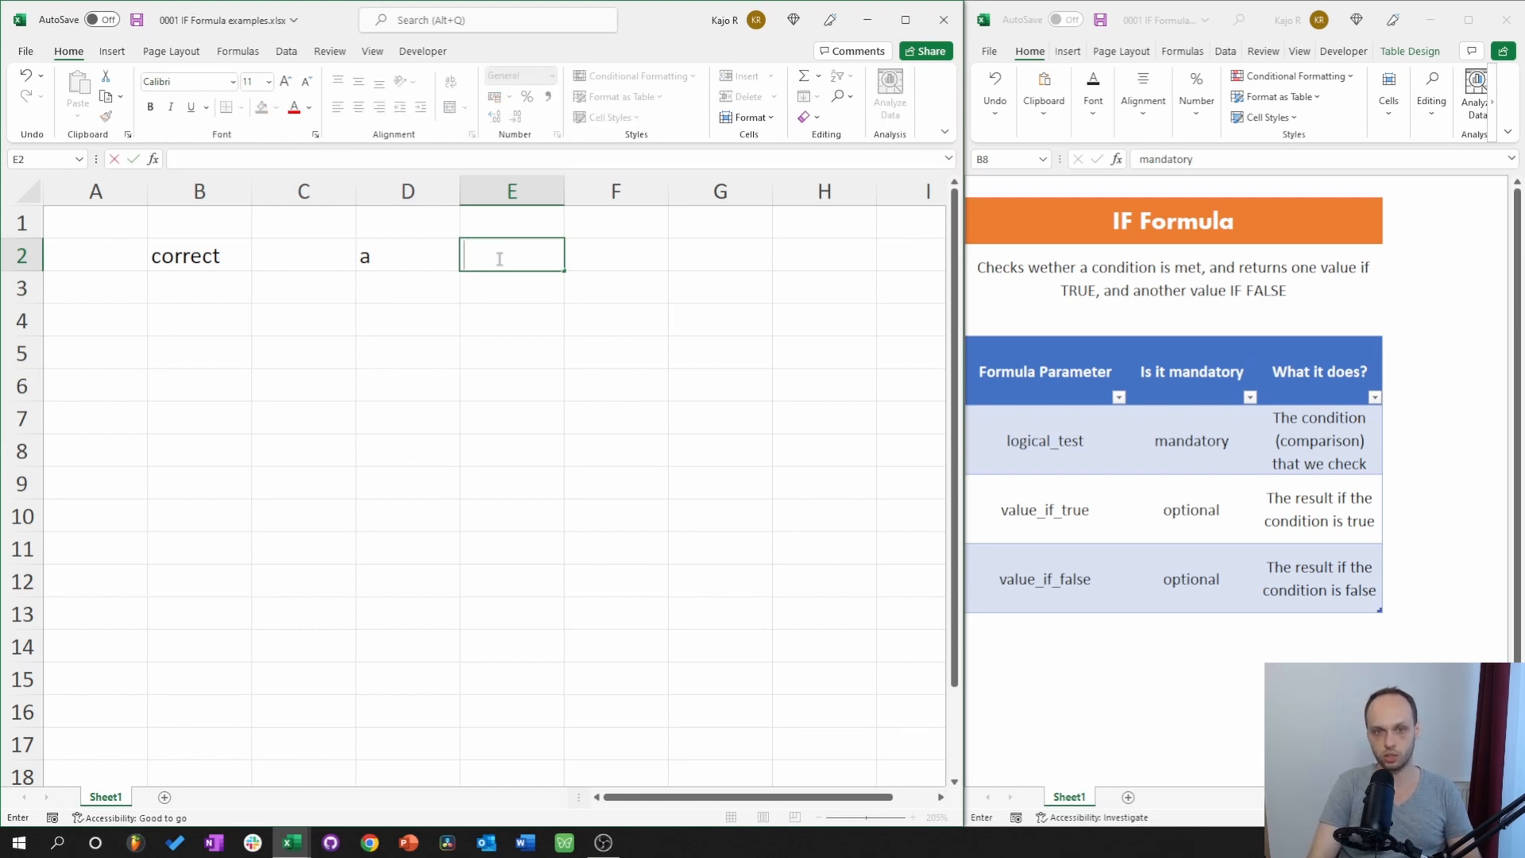
{"action": "key", "text": "Return"}
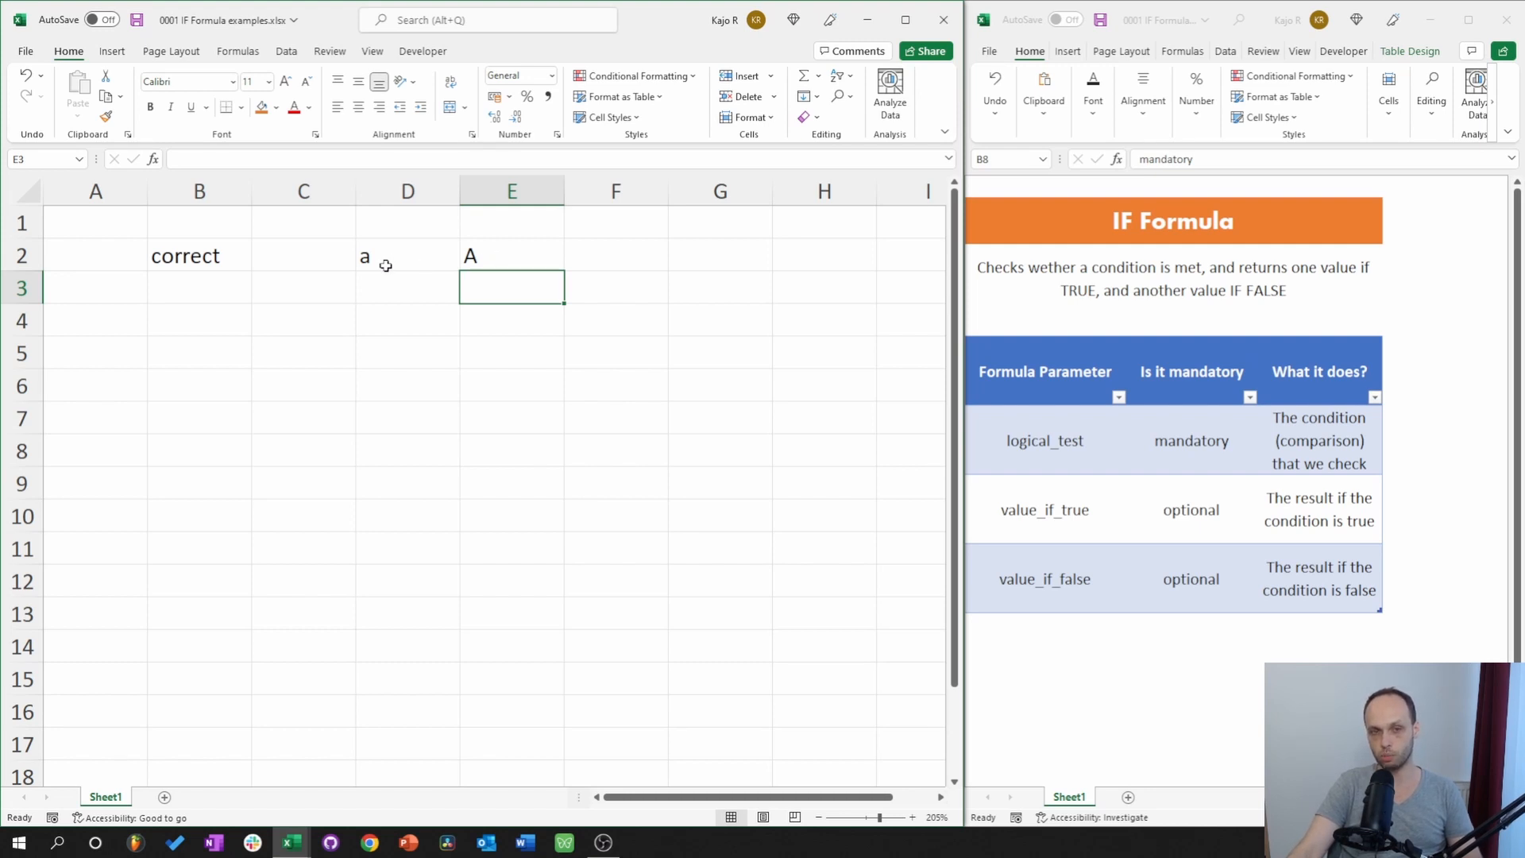
Append b to E2 to make Ab and B to D2 to make aB.
{"action": "left_click", "coordinate": [503, 256]}
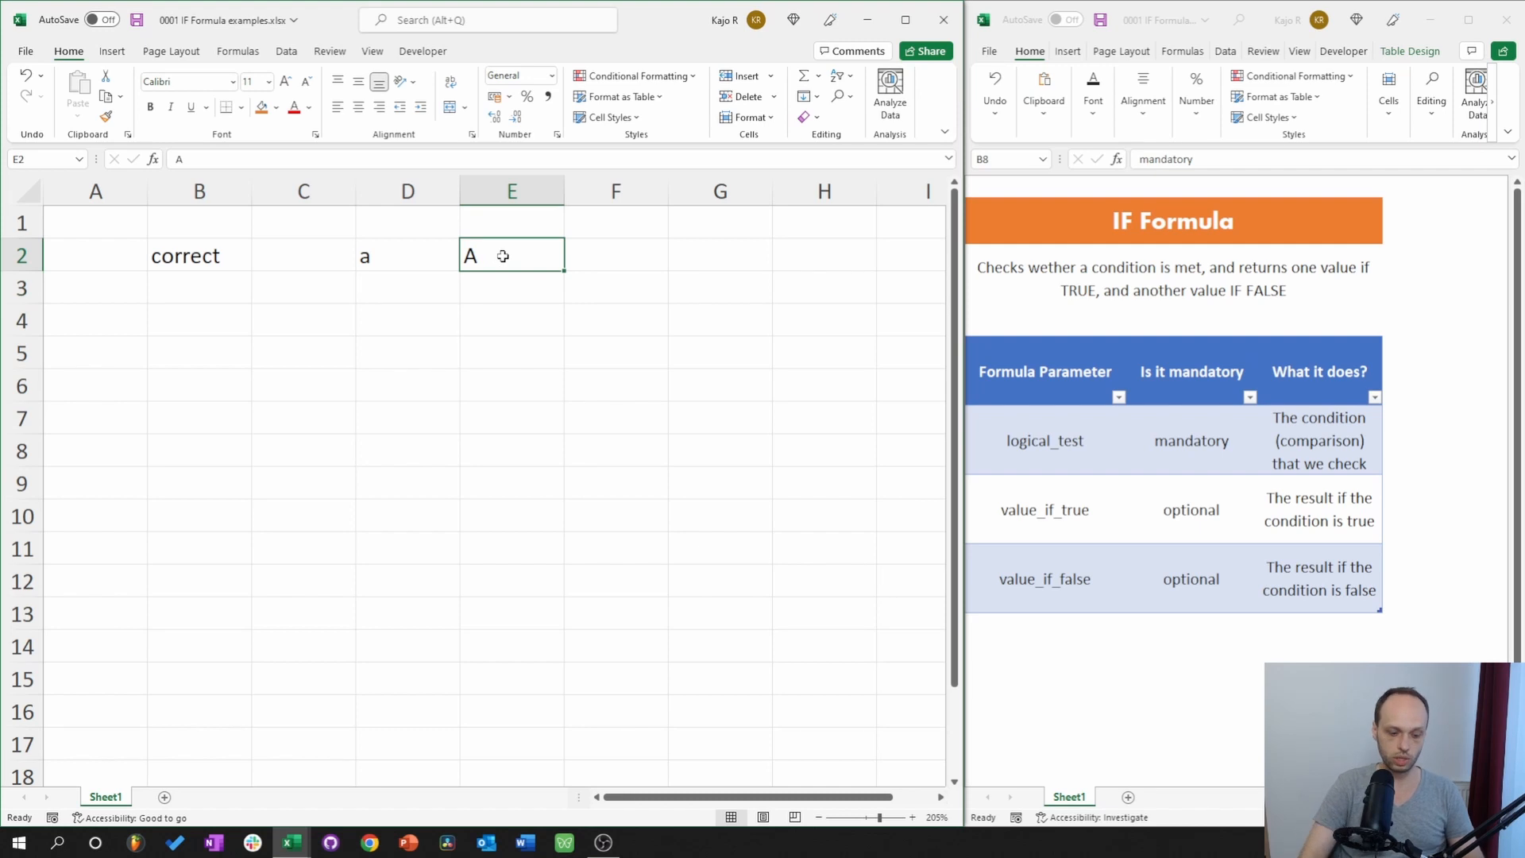
{"action": "double_click", "coordinate": [502, 256]}
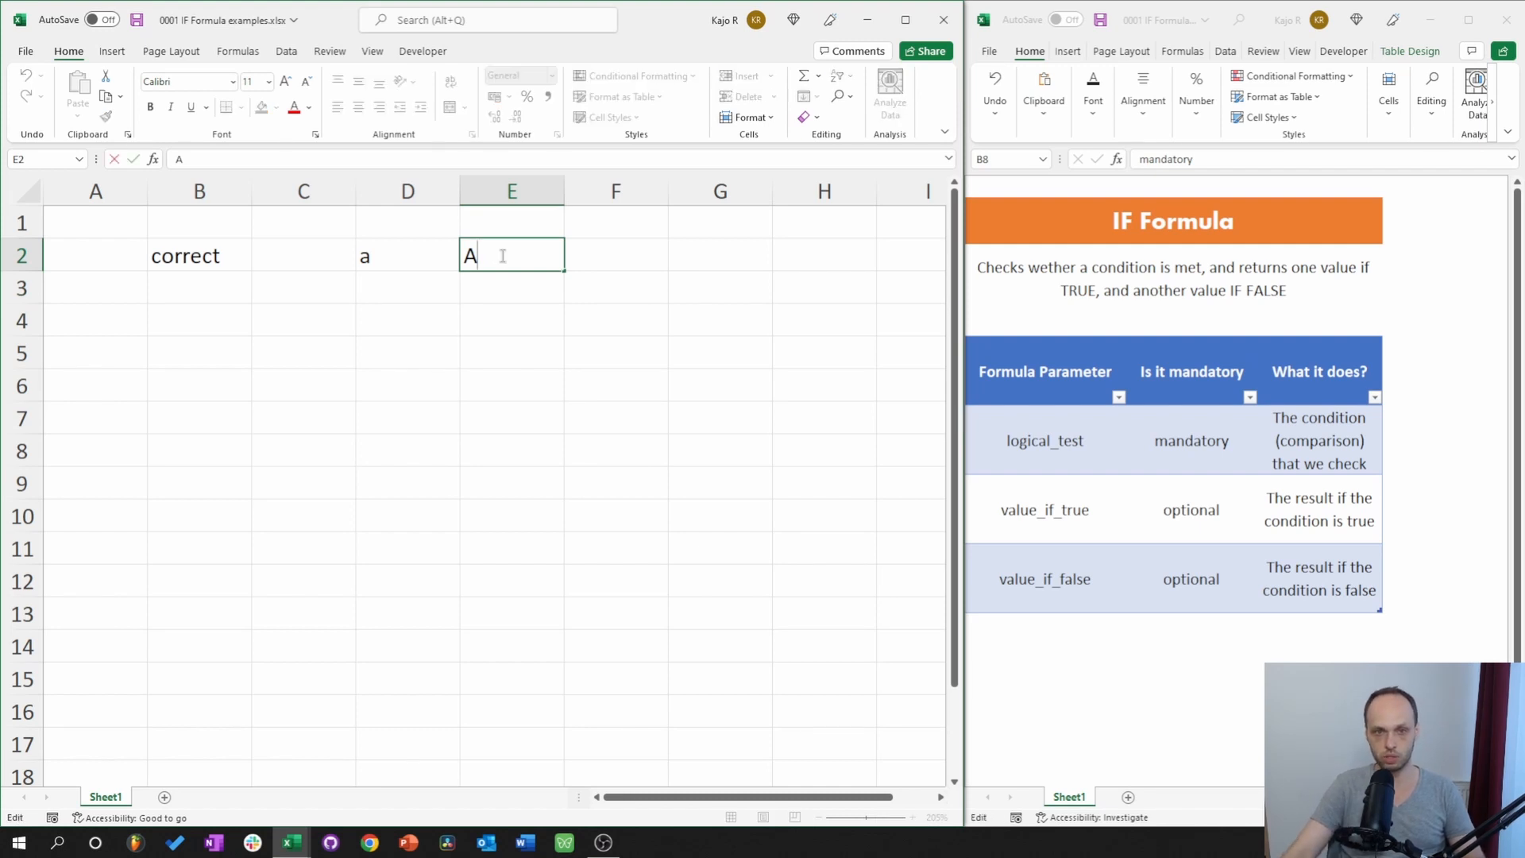
{"action": "type", "text": "b"}
{"action": "left_click", "coordinate": [479, 326]}
{"action": "left_click", "coordinate": [404, 254]}
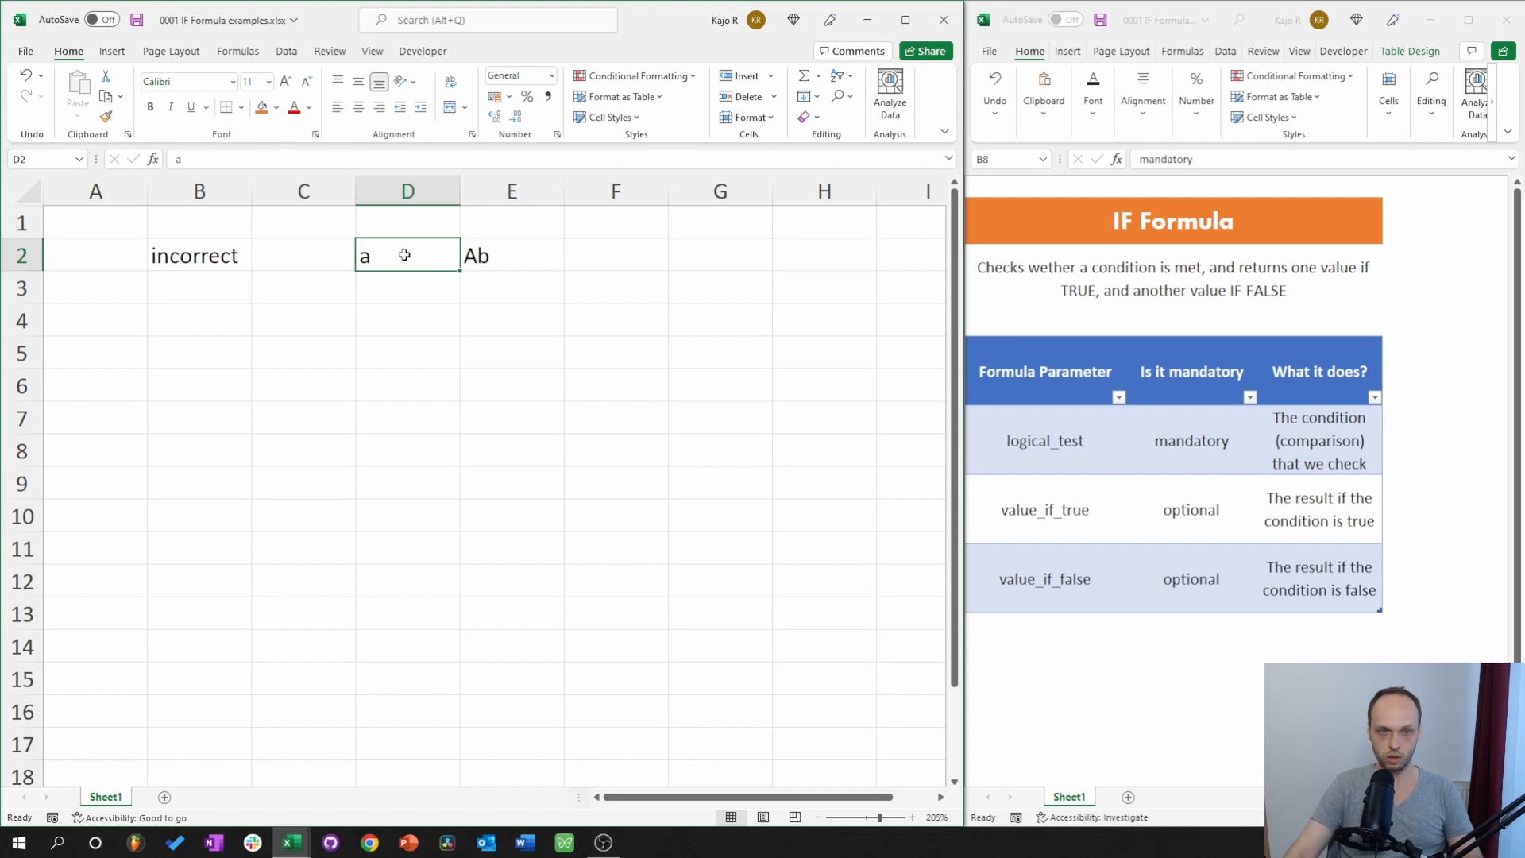
{"action": "double_click", "coordinate": [405, 254]}
{"action": "type", "text": "B"}
{"action": "key", "text": "Return"}
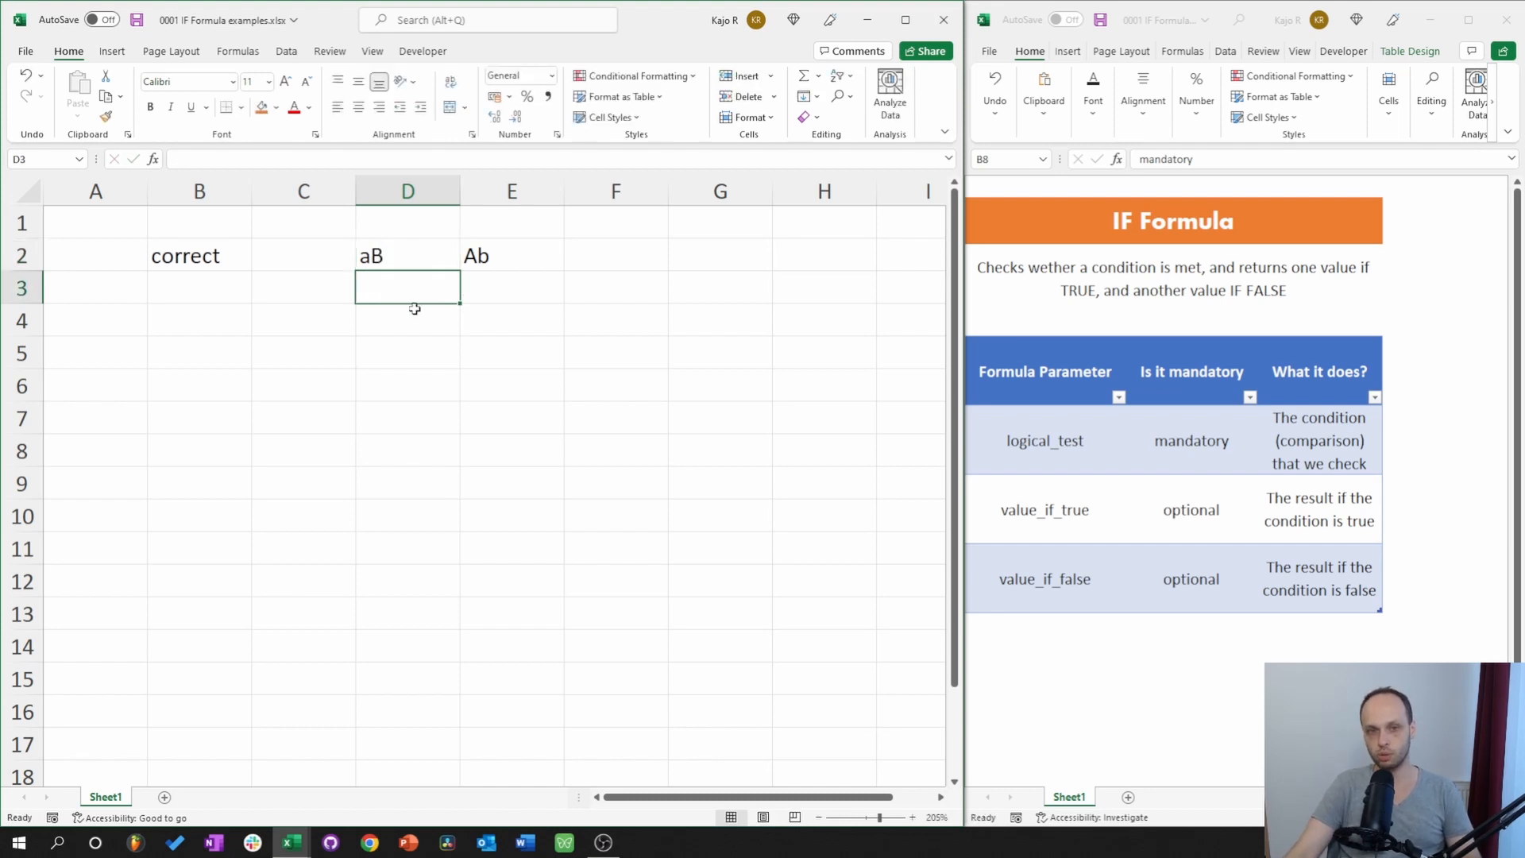
Compare aB in D2 with Ab in E2 and check B2's IF result.
{"action": "left_click", "coordinate": [384, 242]}
{"action": "left_click", "coordinate": [521, 255]}
{"action": "left_click", "coordinate": [401, 258]}
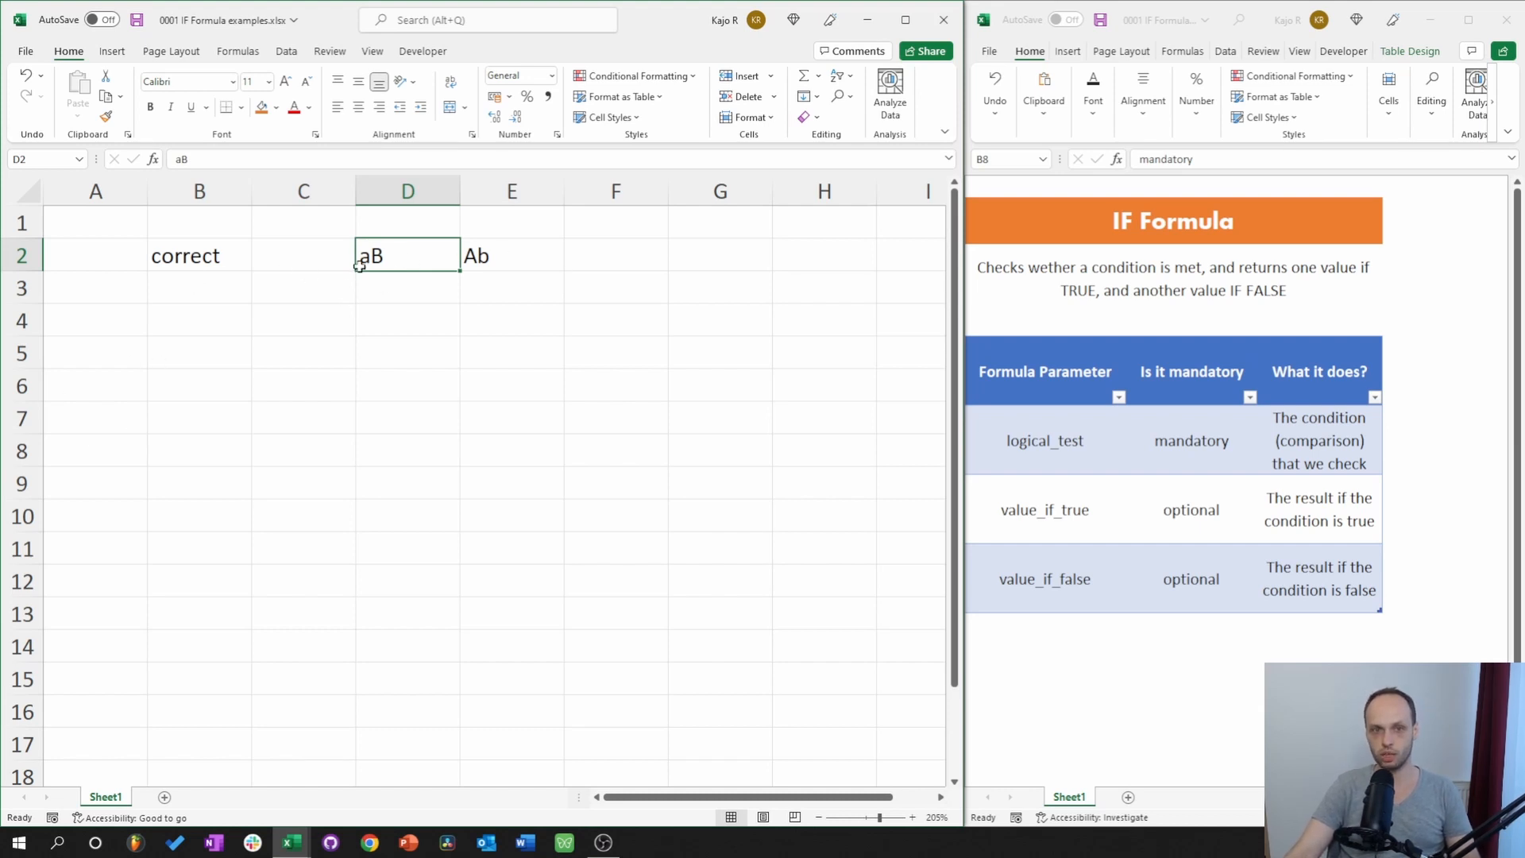
{"action": "left_click", "coordinate": [500, 257]}
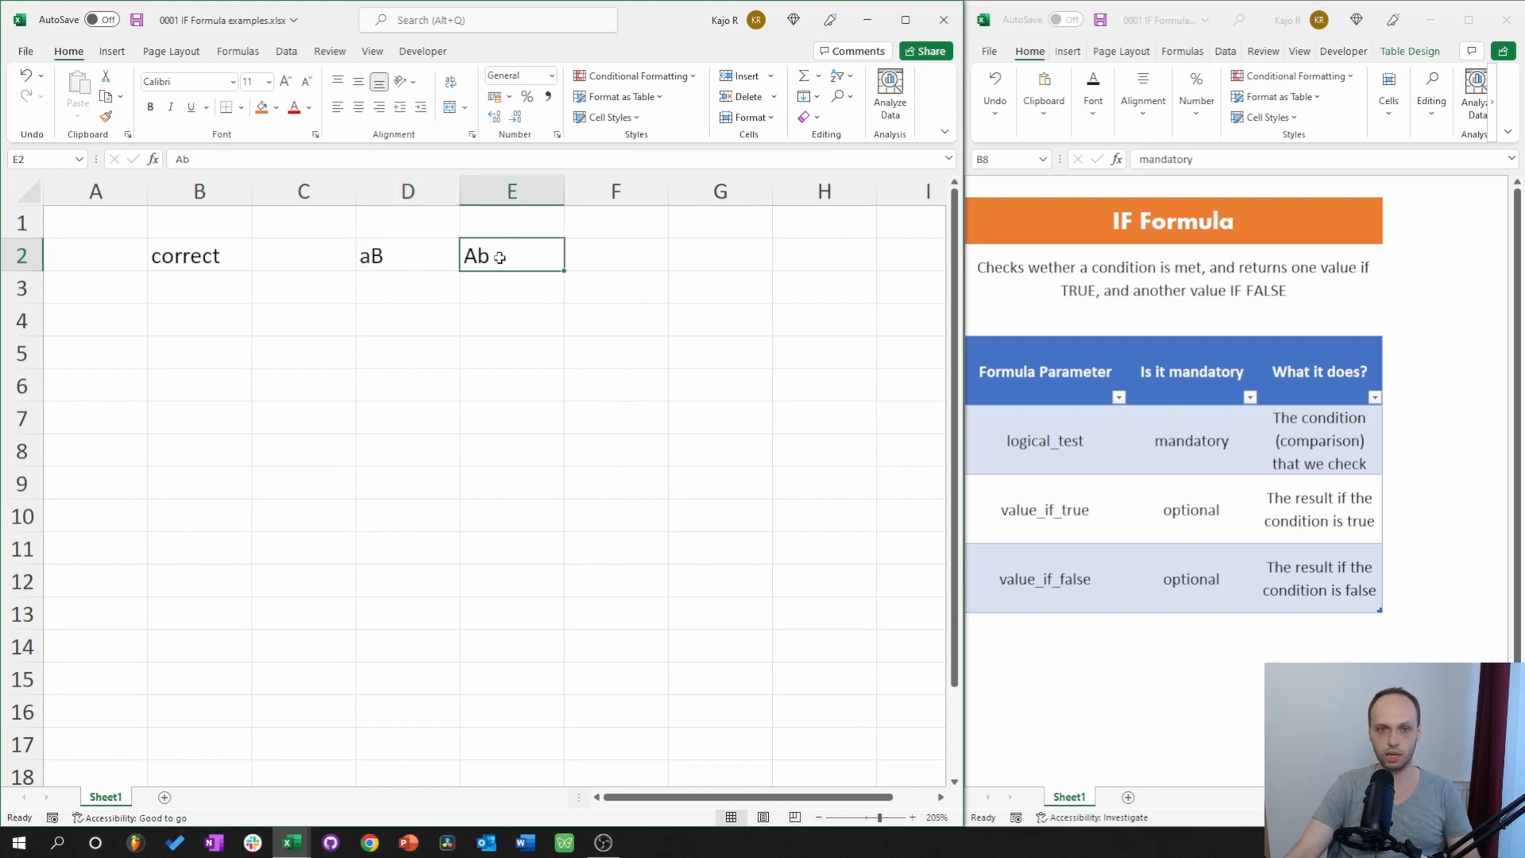
{"action": "double_click", "coordinate": [506, 257]}
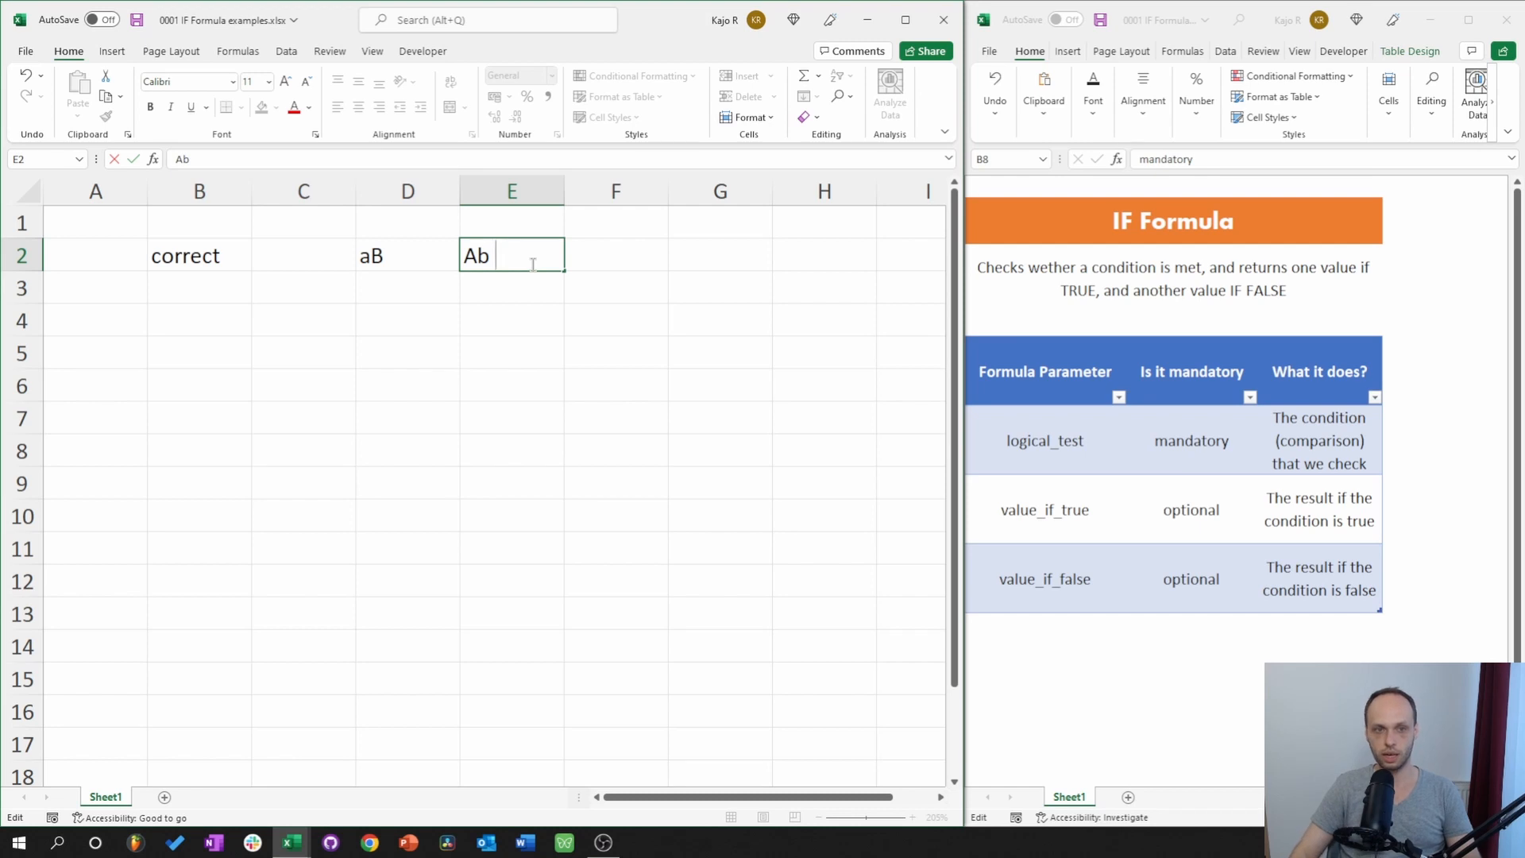
{"action": "key", "text": "Return"}
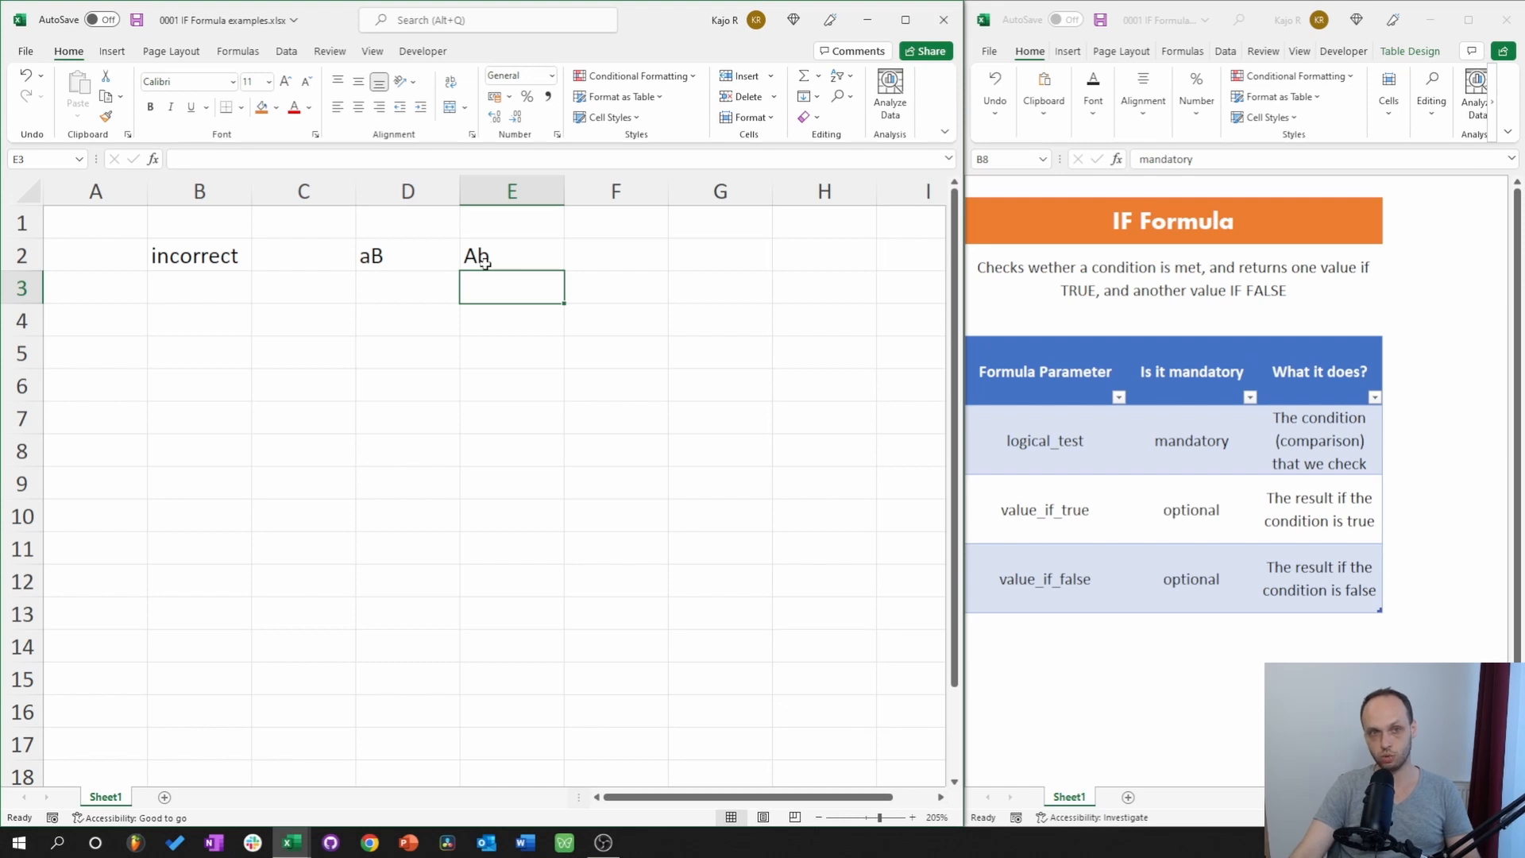
{"action": "left_click", "coordinate": [424, 262]}
{"action": "key", "text": "Right"}
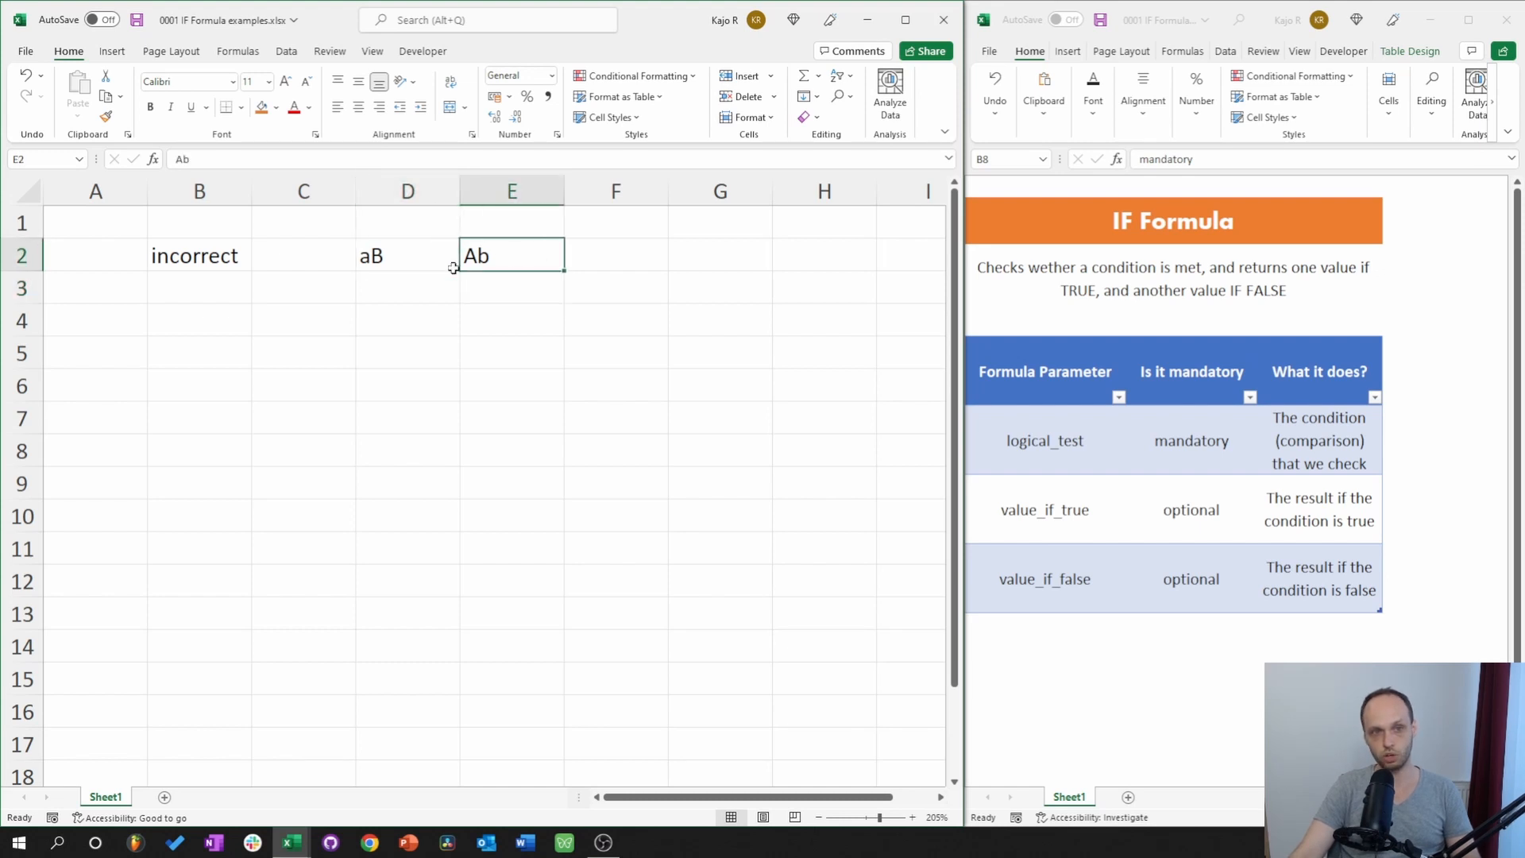
{"action": "left_click", "coordinate": [222, 256]}
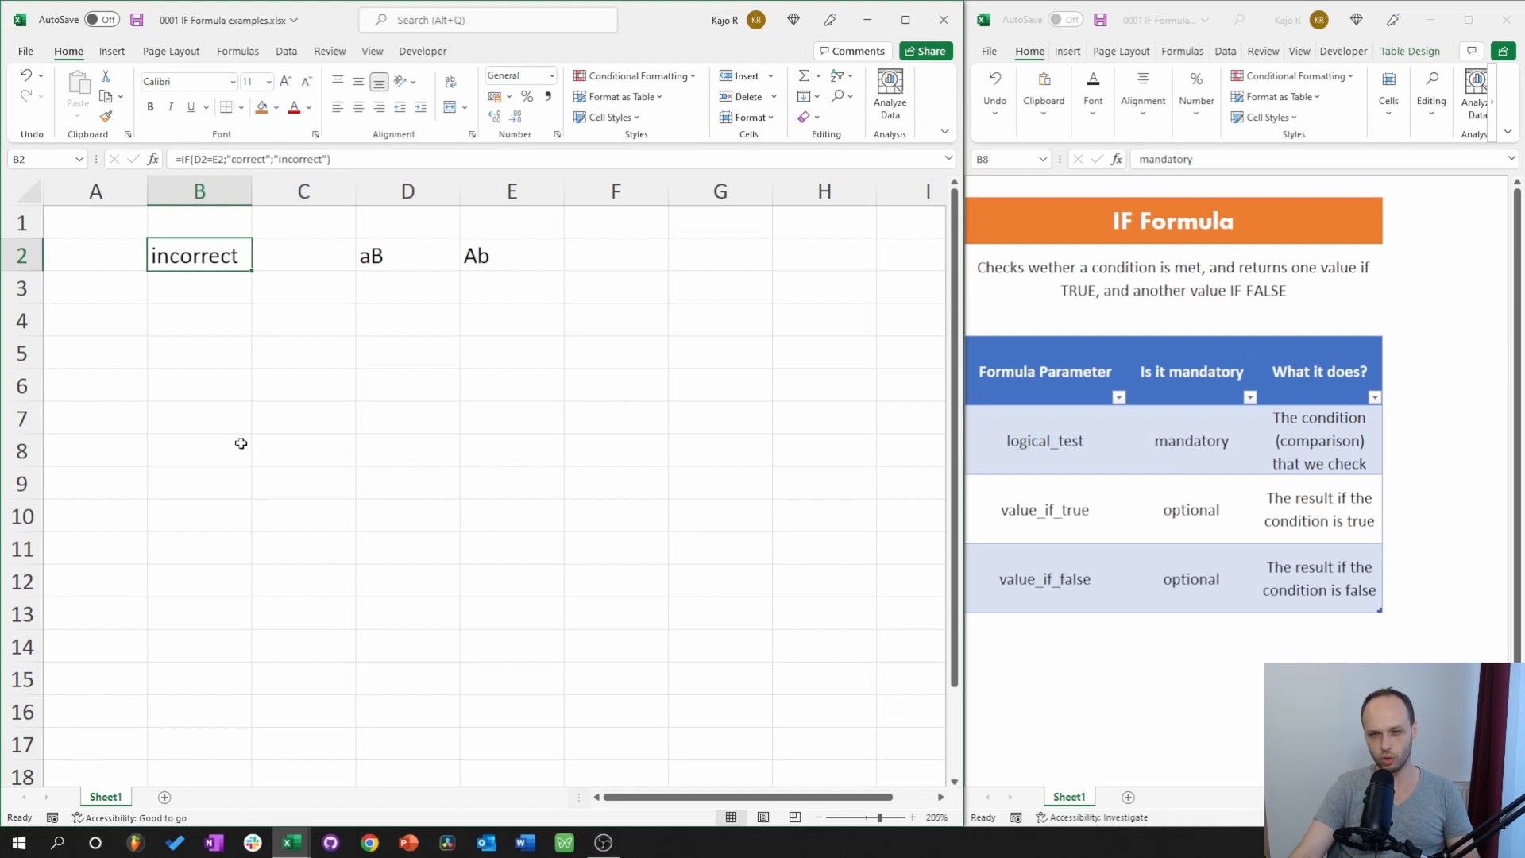
Clear E2 so B2 shows incorrect.
{"action": "left_click", "coordinate": [416, 256]}
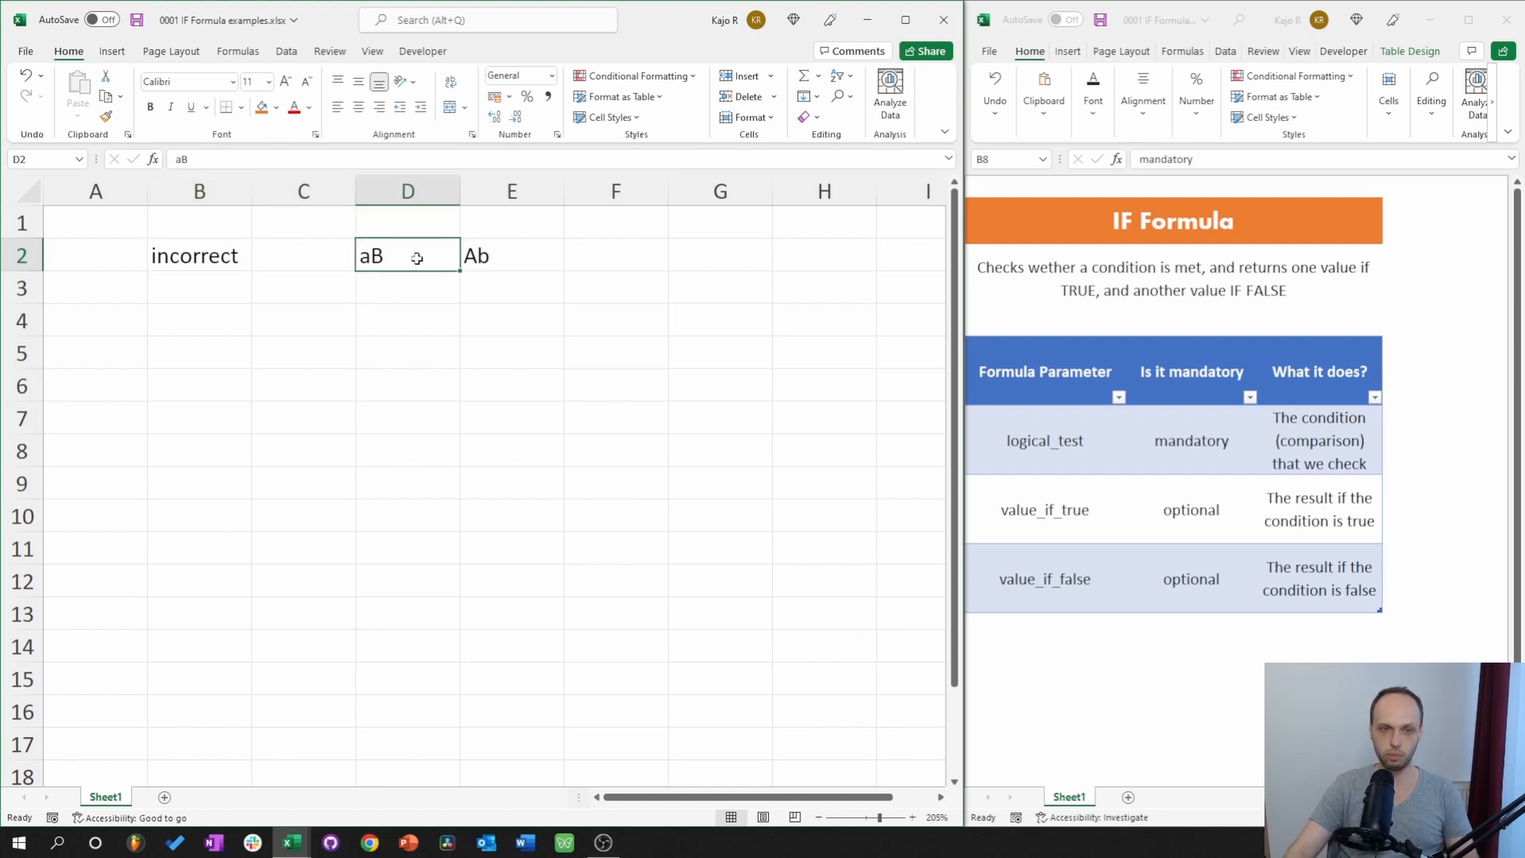
{"action": "key", "text": "Right"}
{"action": "key", "text": "Delete"}
{"action": "left_click", "coordinate": [416, 258]}
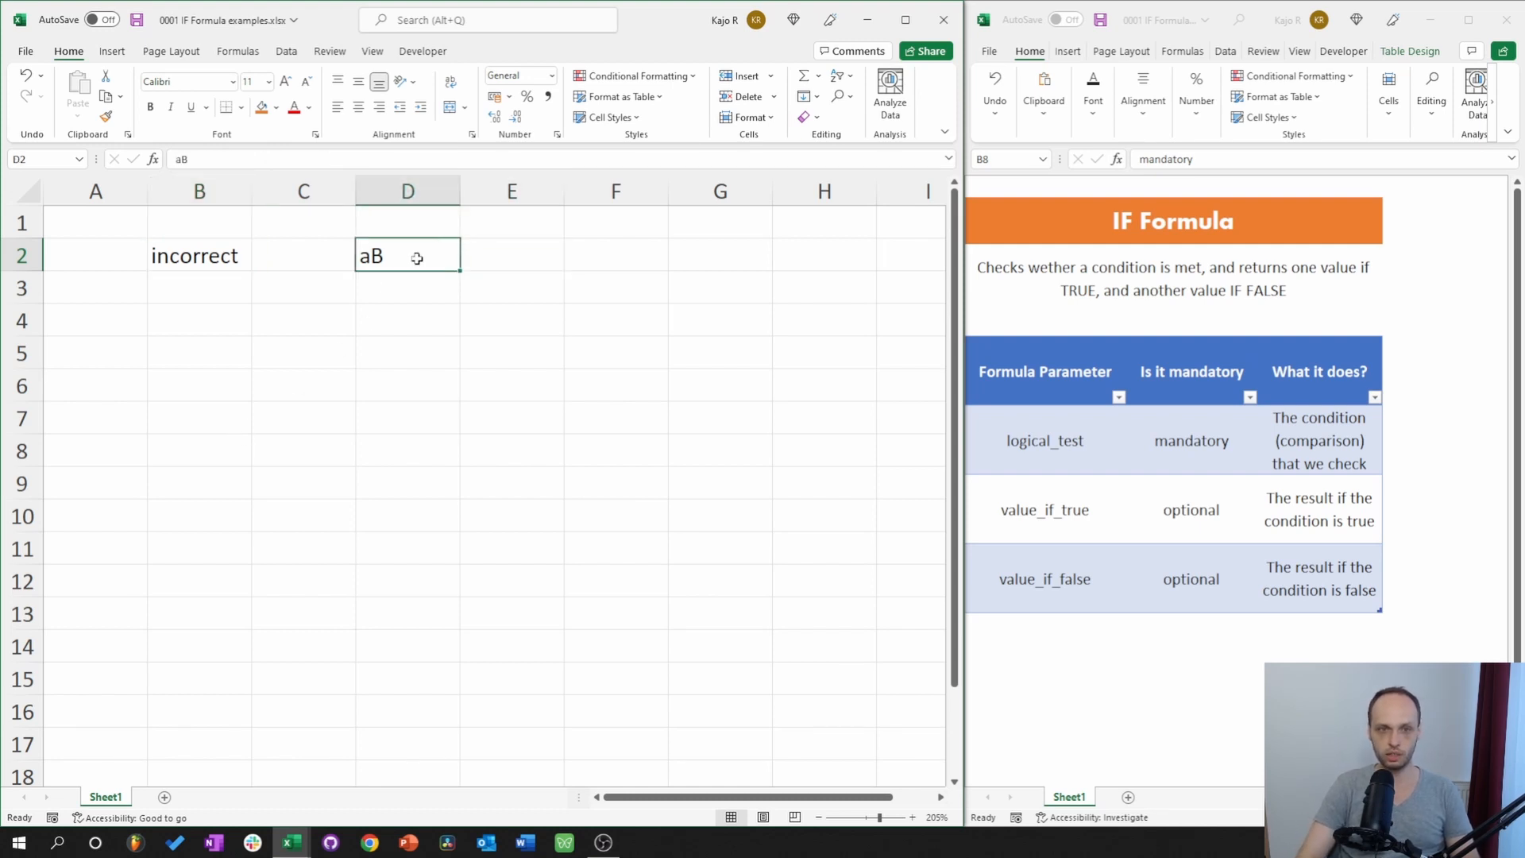
Clear D2 so both compared cells are empty.
{"action": "key", "text": "Delete"}
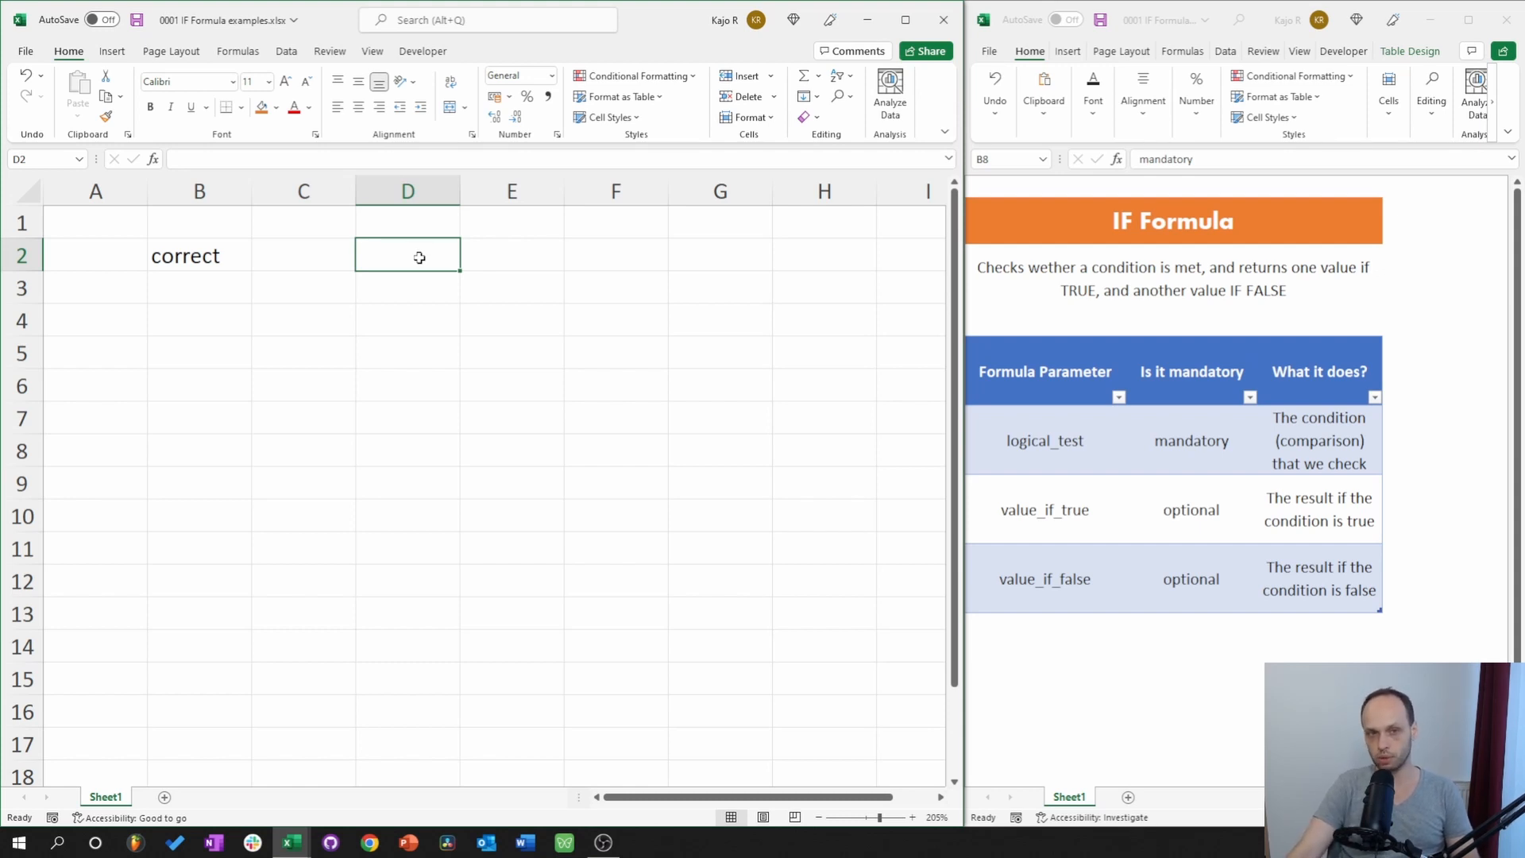
{"action": "double_click", "coordinate": [419, 257]}
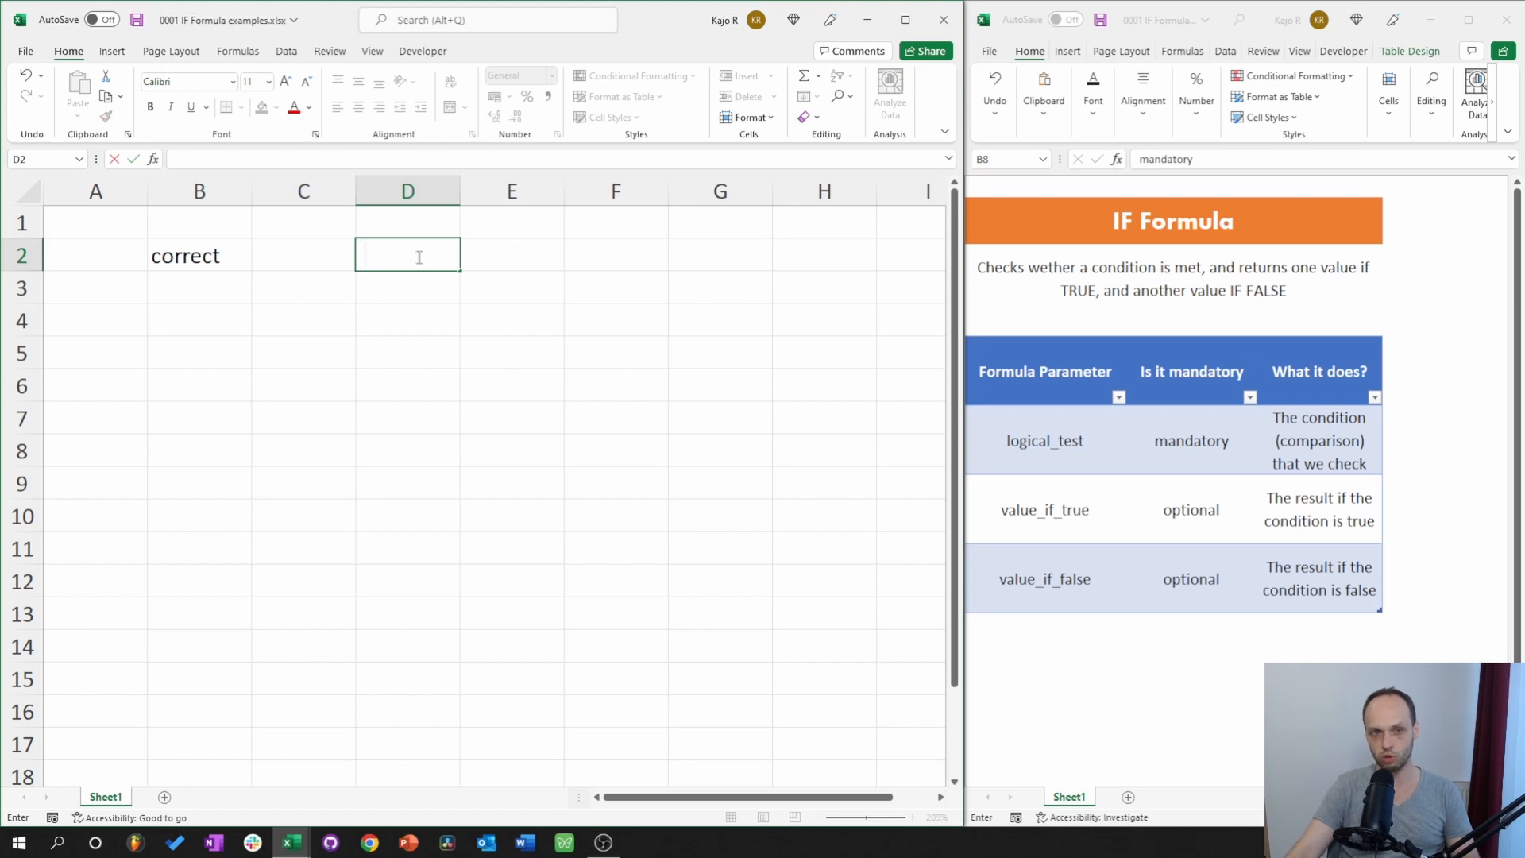
{"action": "key", "text": "Return"}
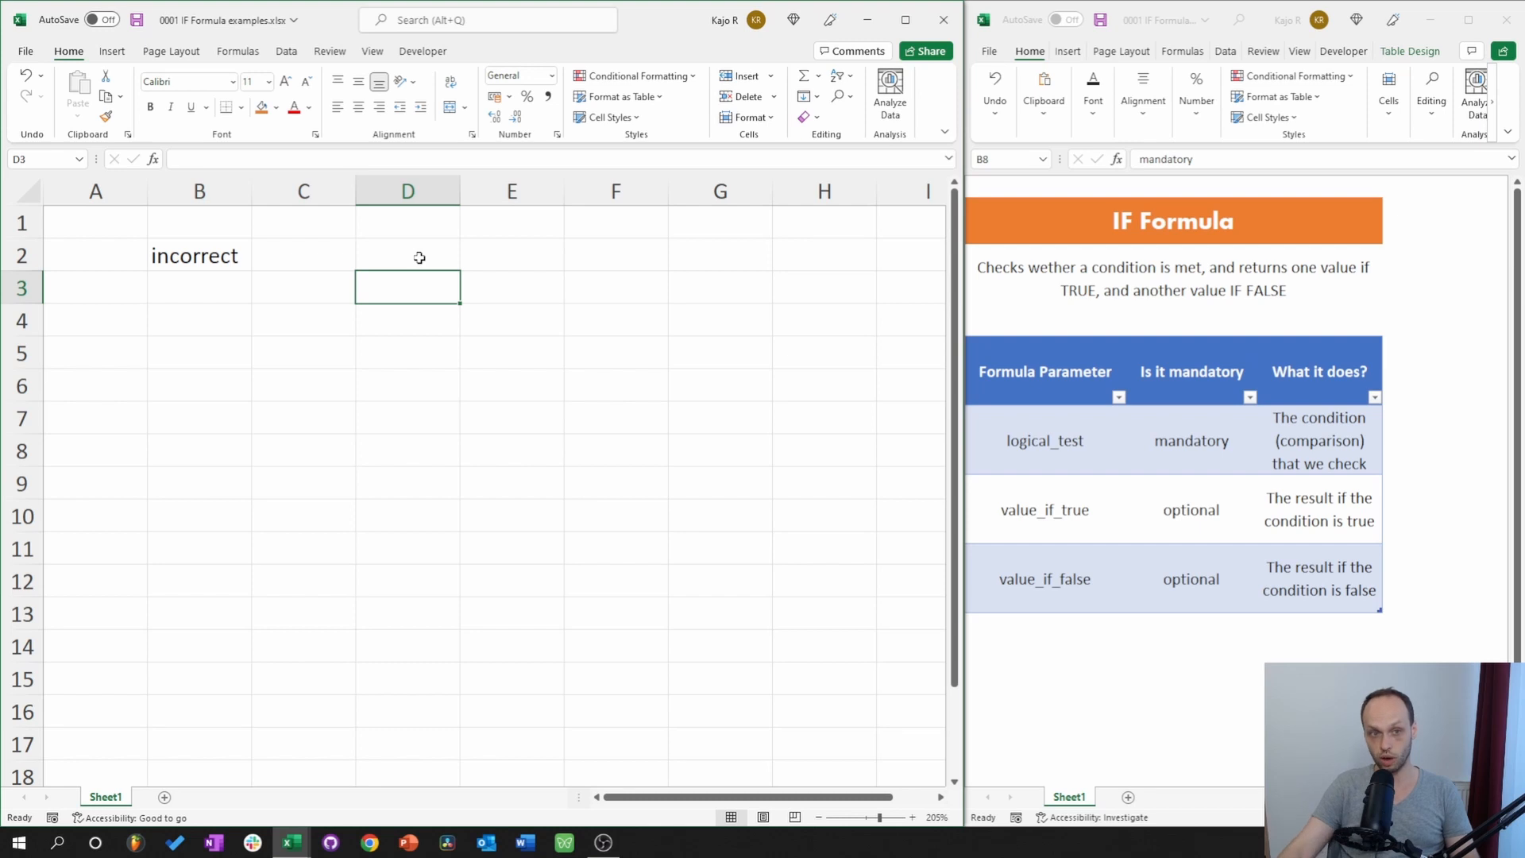
Inspect the empty D2 and E2 and B2's IF formula, now showing correct.
{"action": "left_click", "coordinate": [420, 255]}
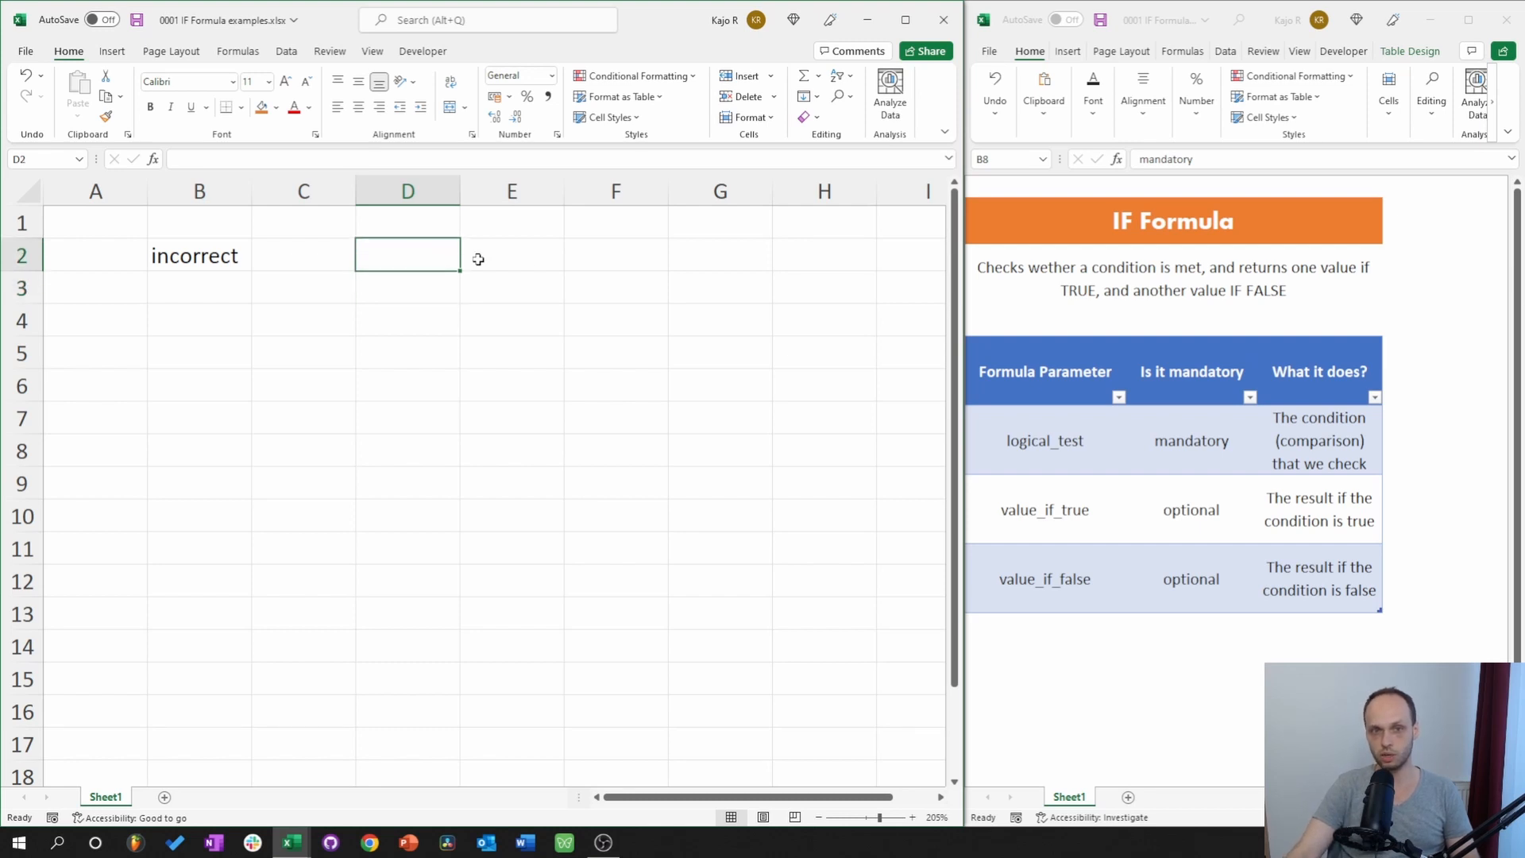
{"action": "left_click", "coordinate": [544, 261]}
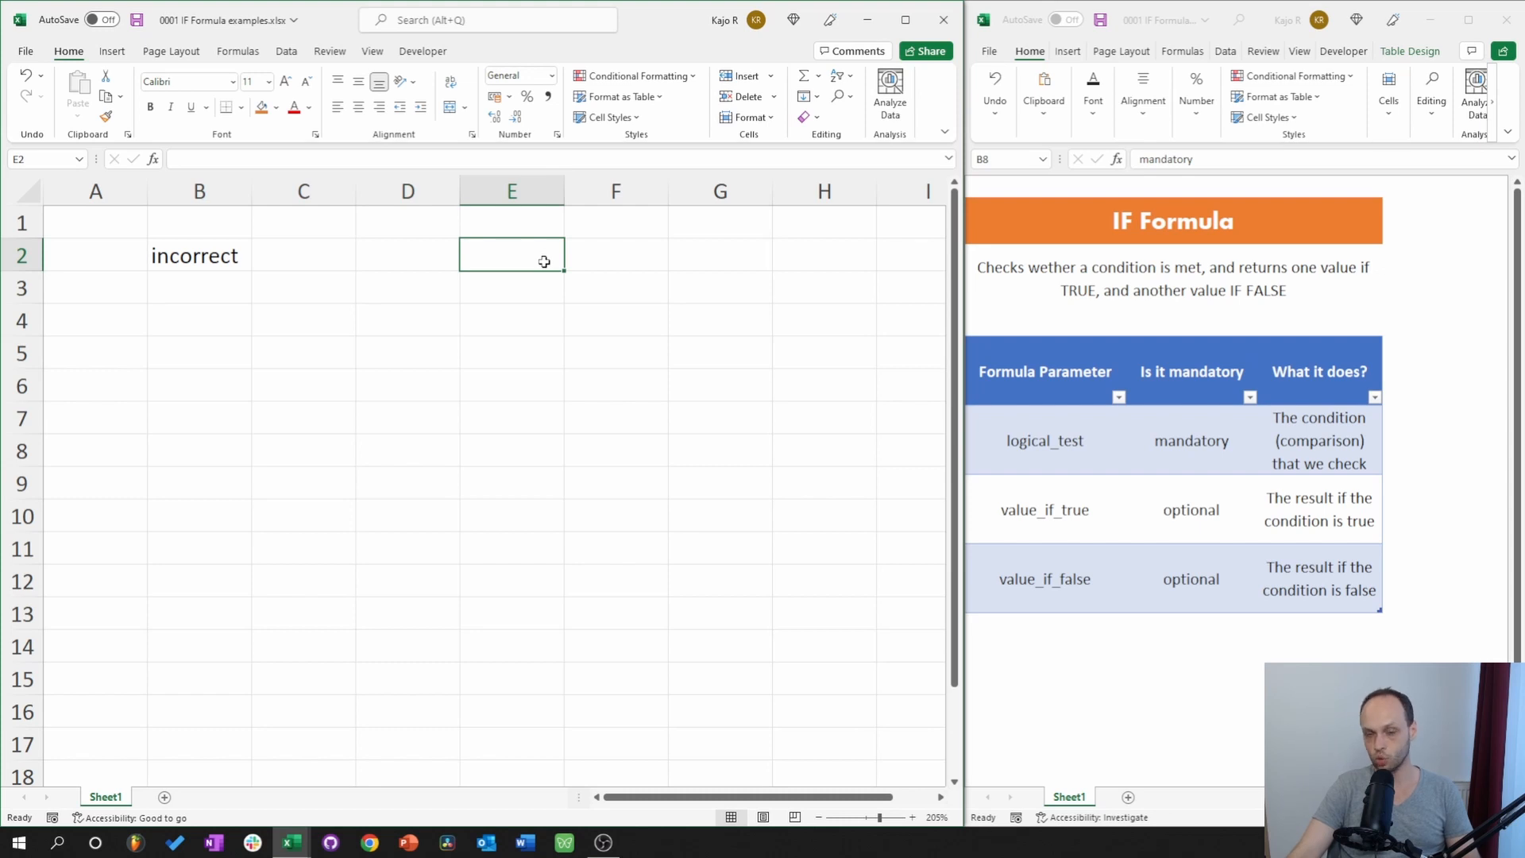
{"action": "left_click", "coordinate": [423, 261]}
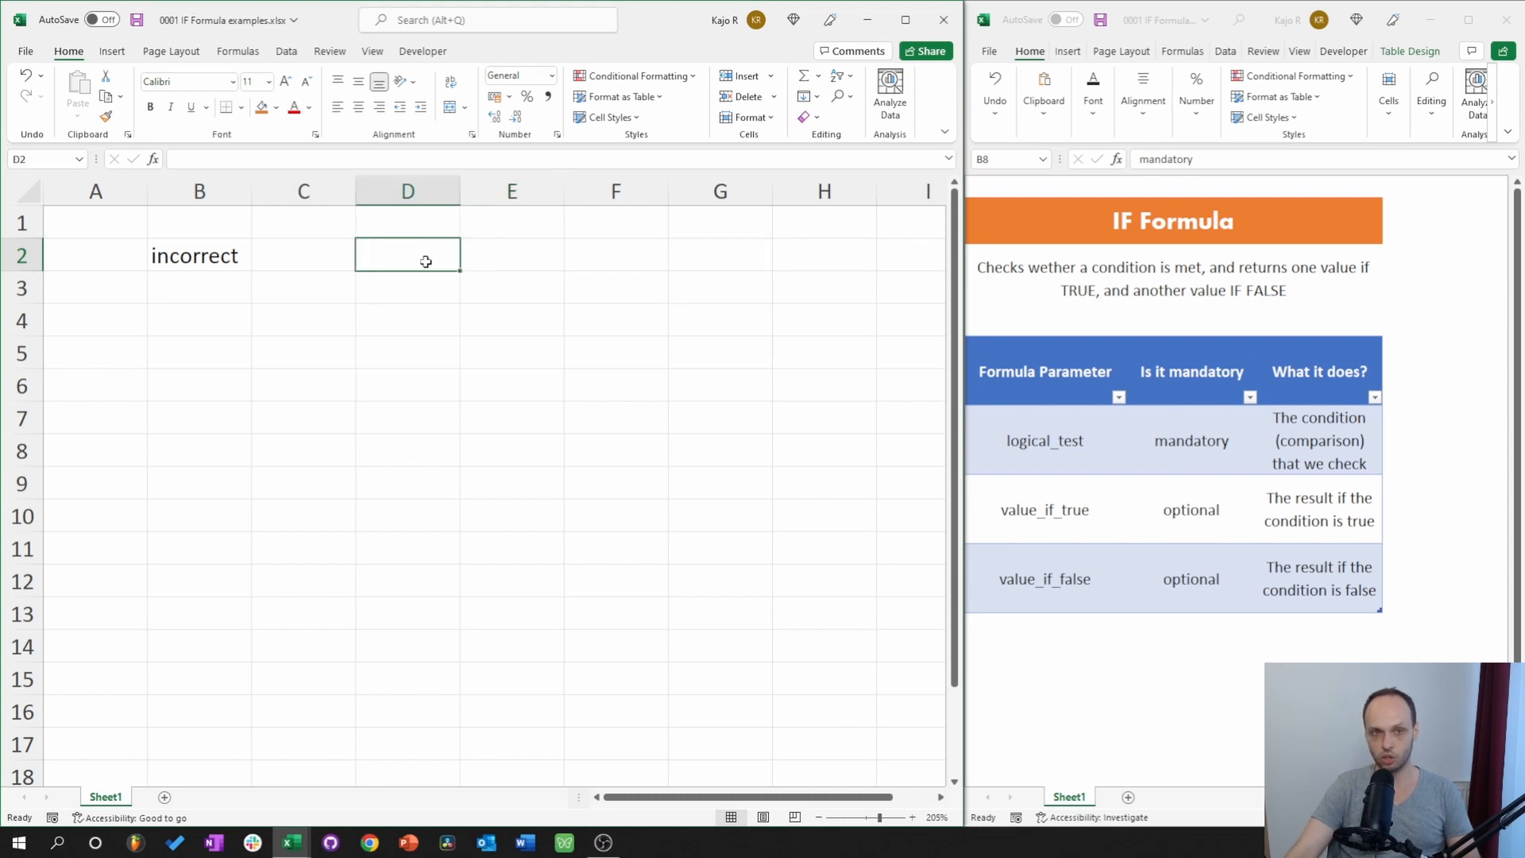
{"action": "left_click", "coordinate": [483, 266]}
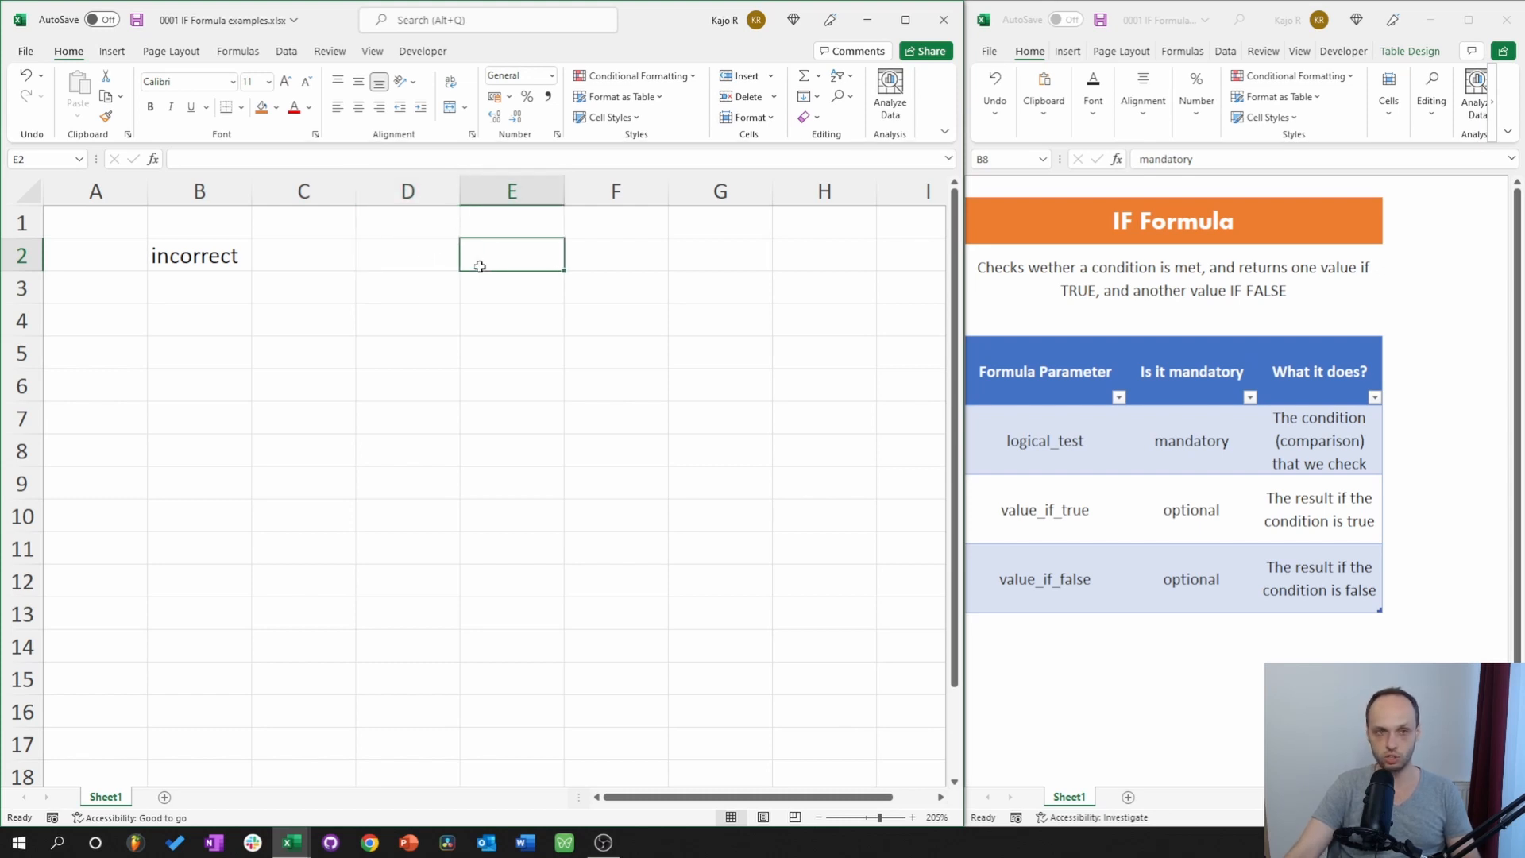
{"action": "left_click", "coordinate": [222, 257]}
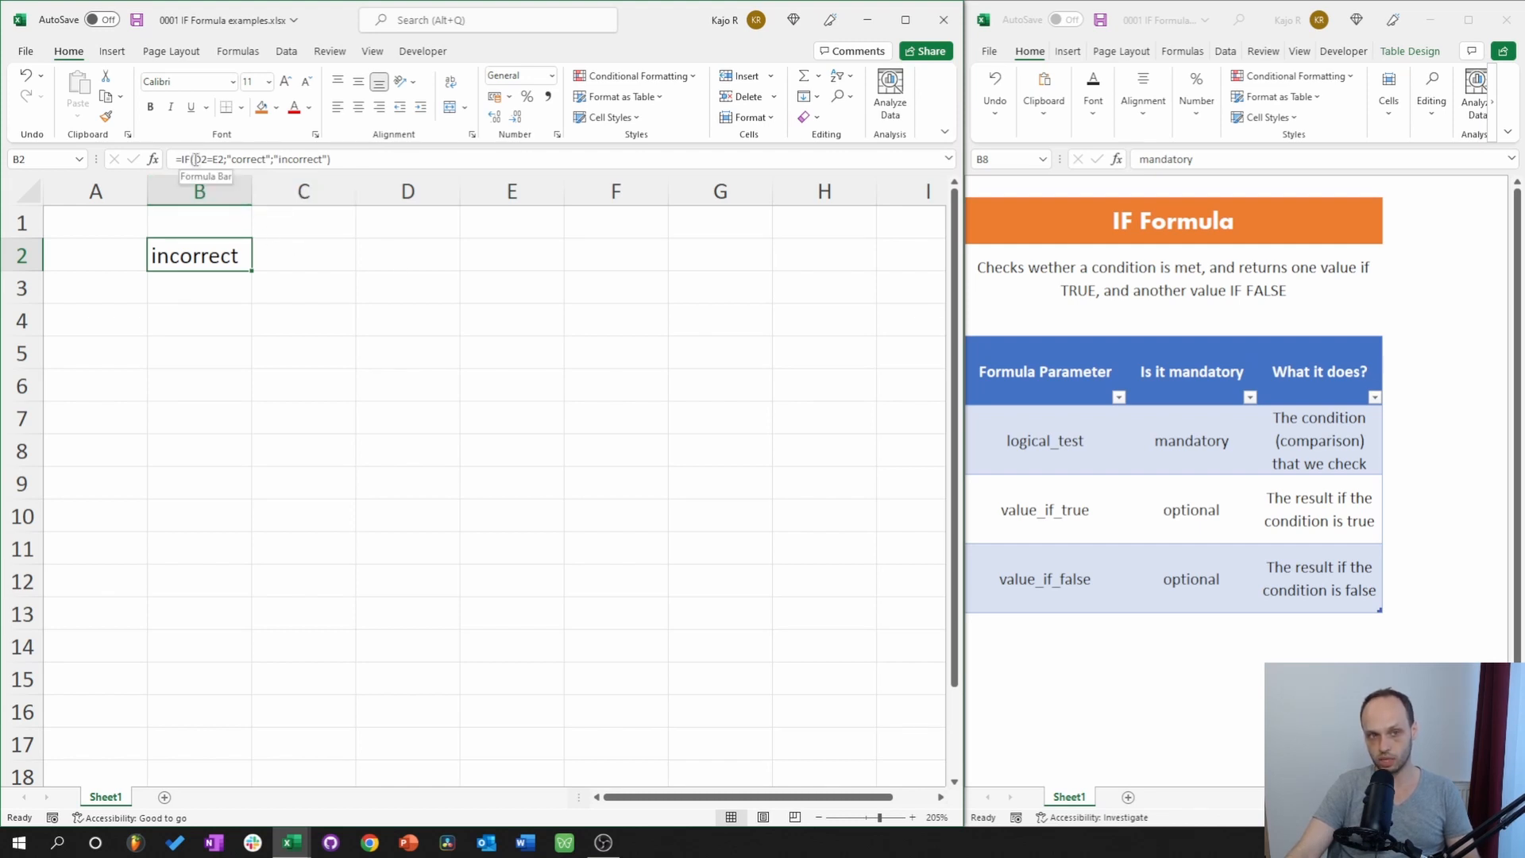
{"action": "left_click", "coordinate": [376, 258]}
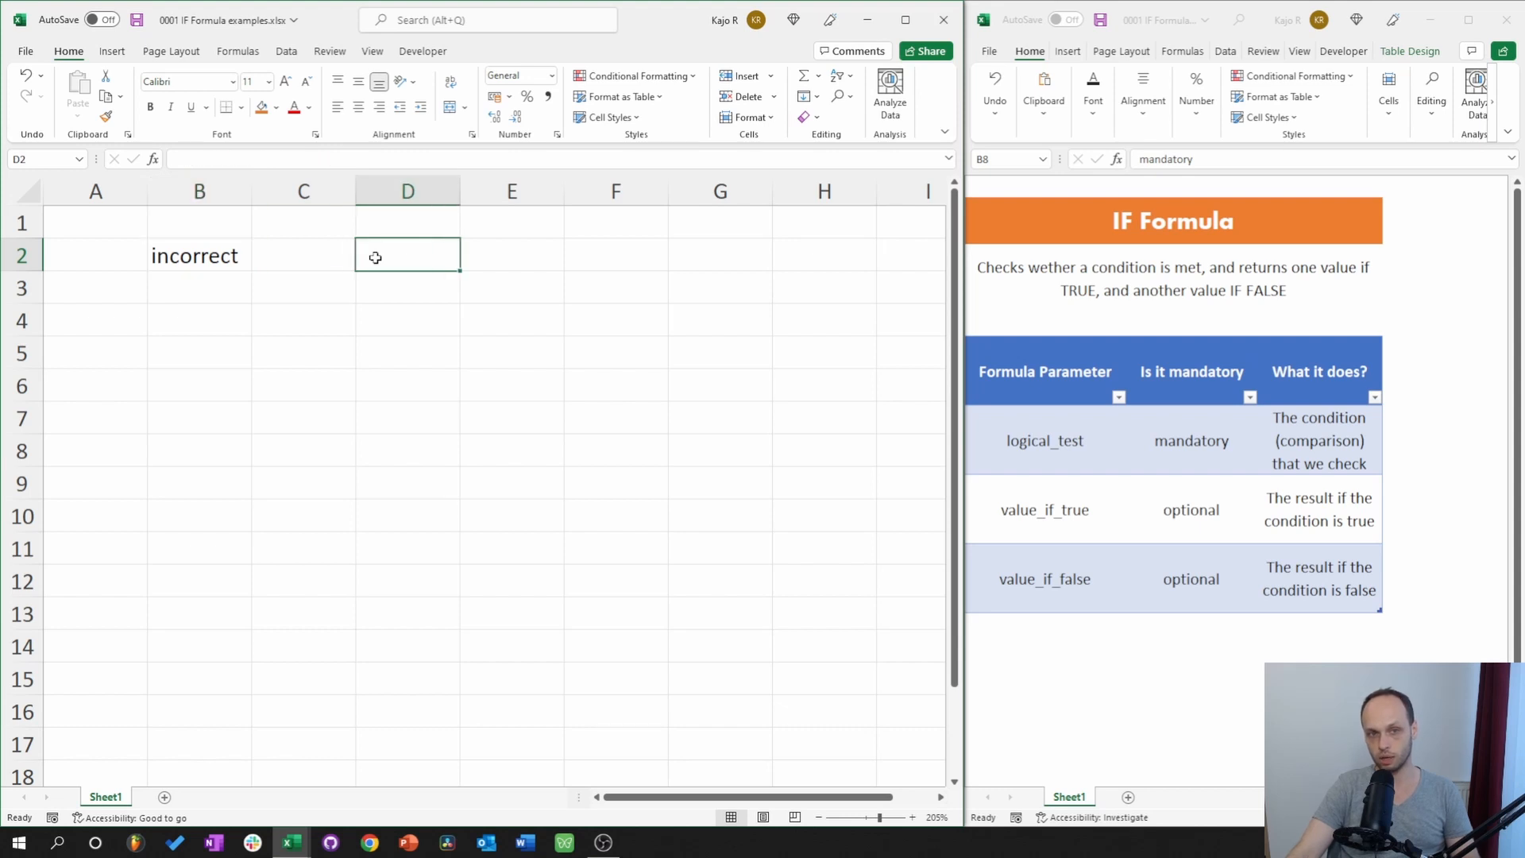
{"action": "left_click", "coordinate": [496, 254]}
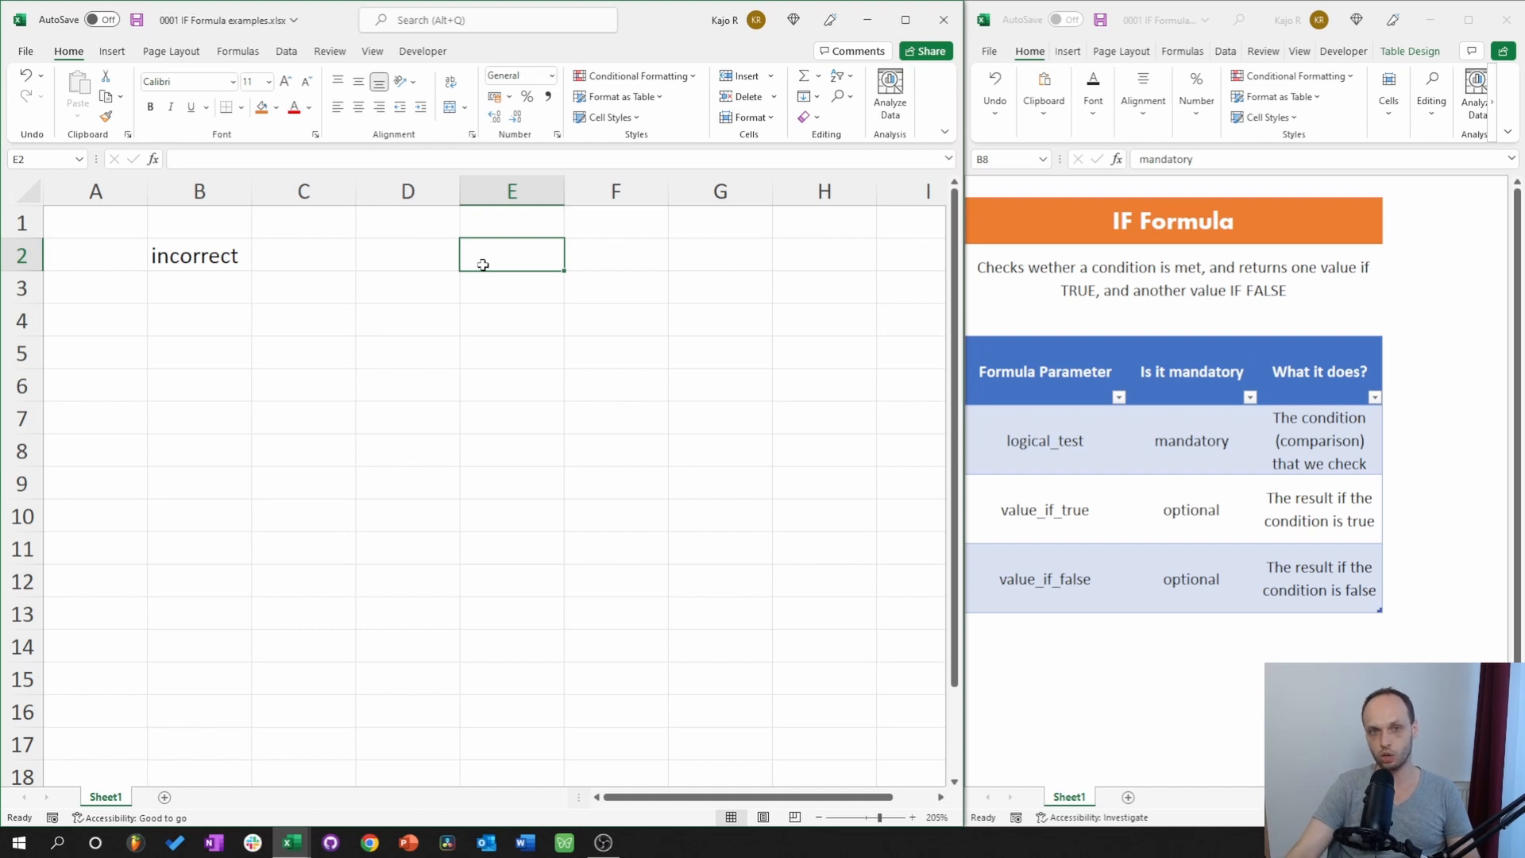
{"action": "left_click", "coordinate": [384, 259]}
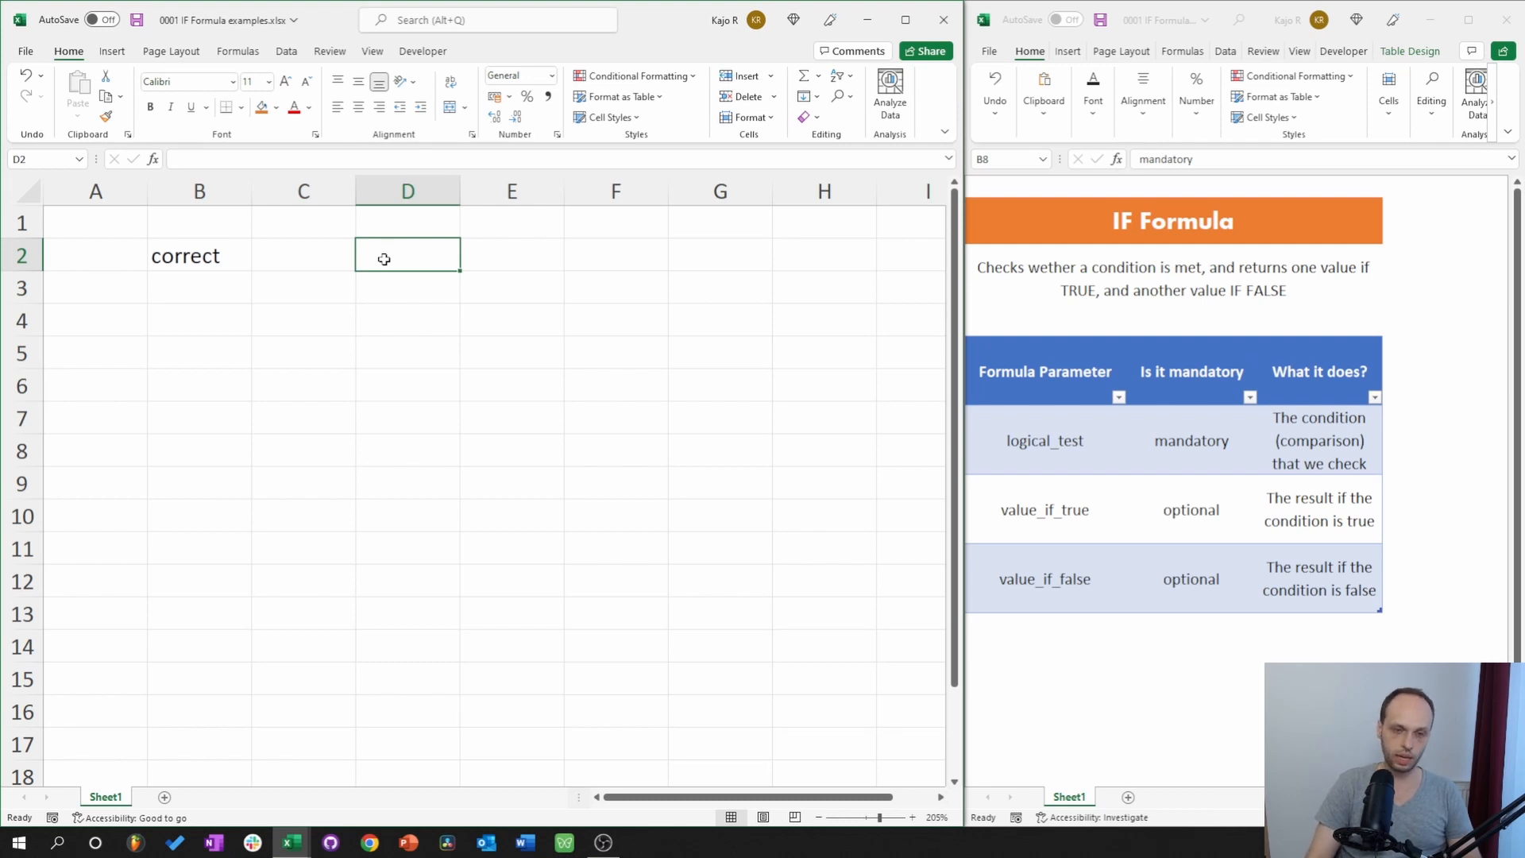
Enter 3 in D3 and 2 in D4, and set D2 to =D3=D4 (FALSE).
{"action": "key", "text": "Return"}
{"action": "type", "text": "3"}
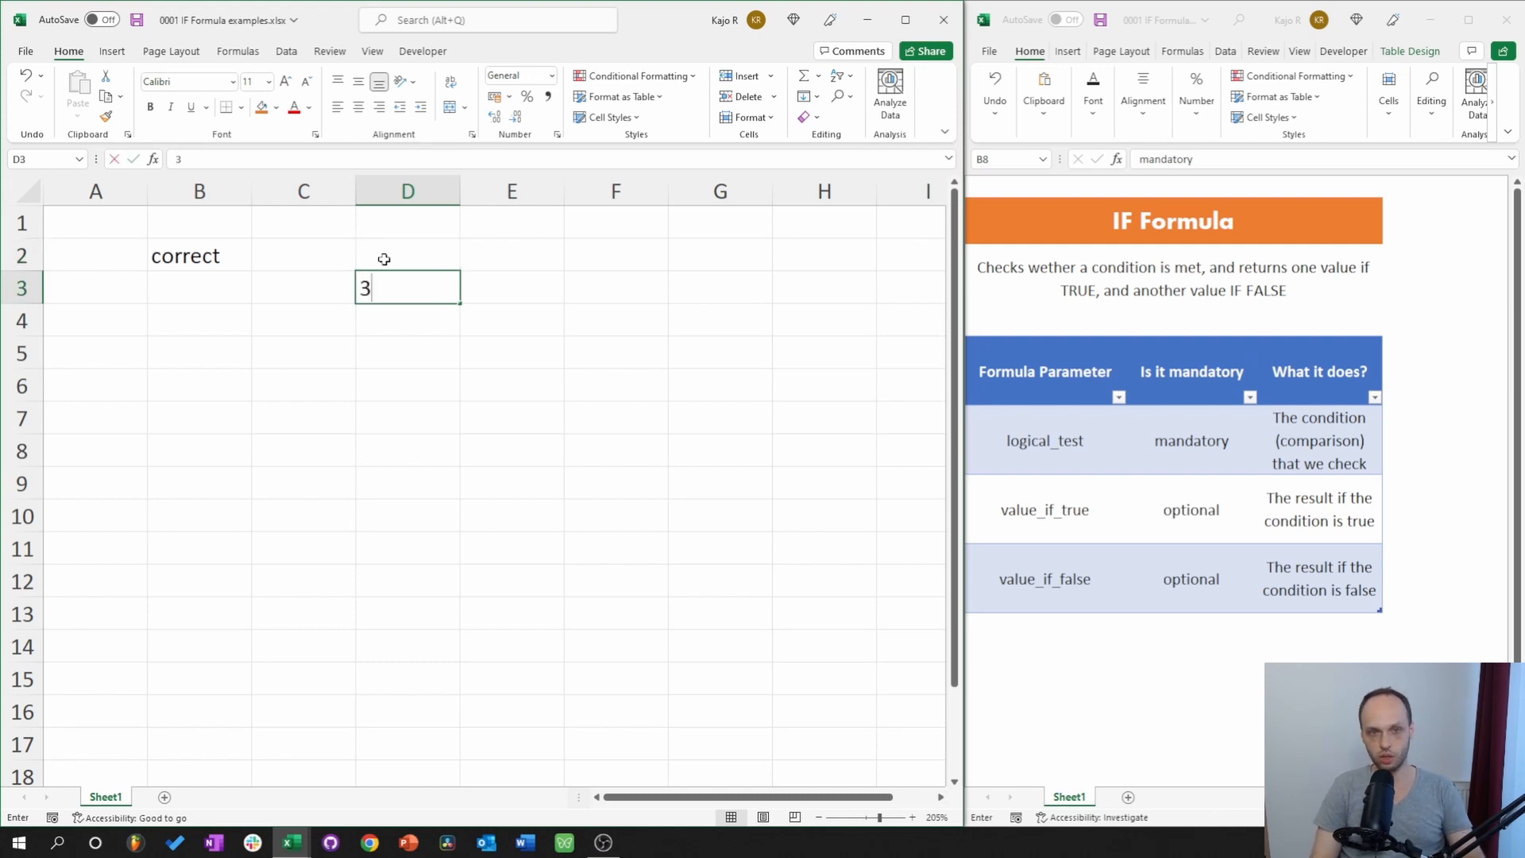
{"action": "key", "text": "Return"}
{"action": "type", "text": "2"}
{"action": "left_click", "coordinate": [384, 259]}
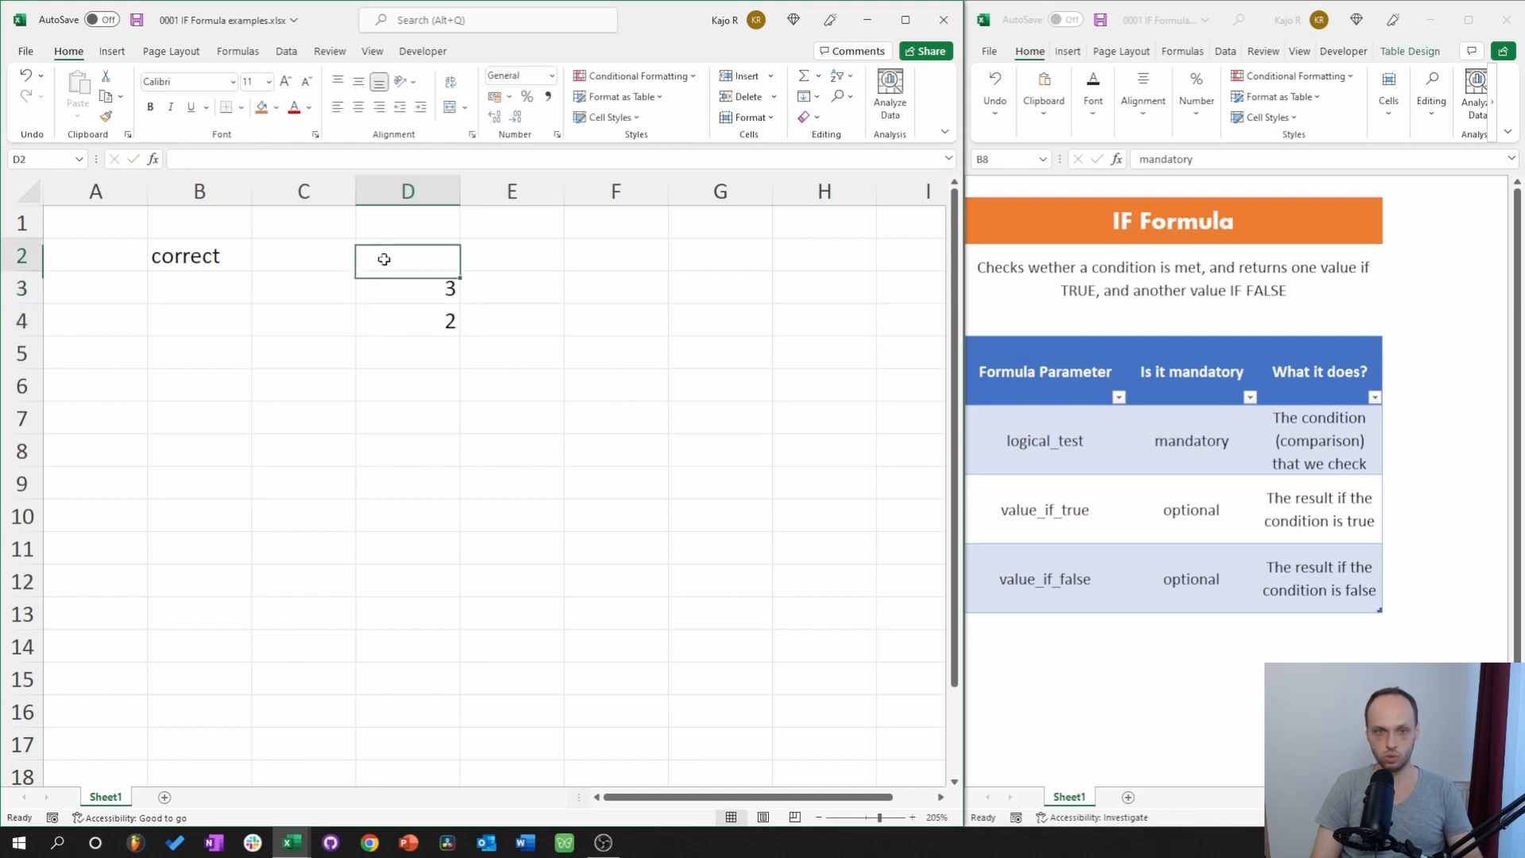
{"action": "type", "text": "="}
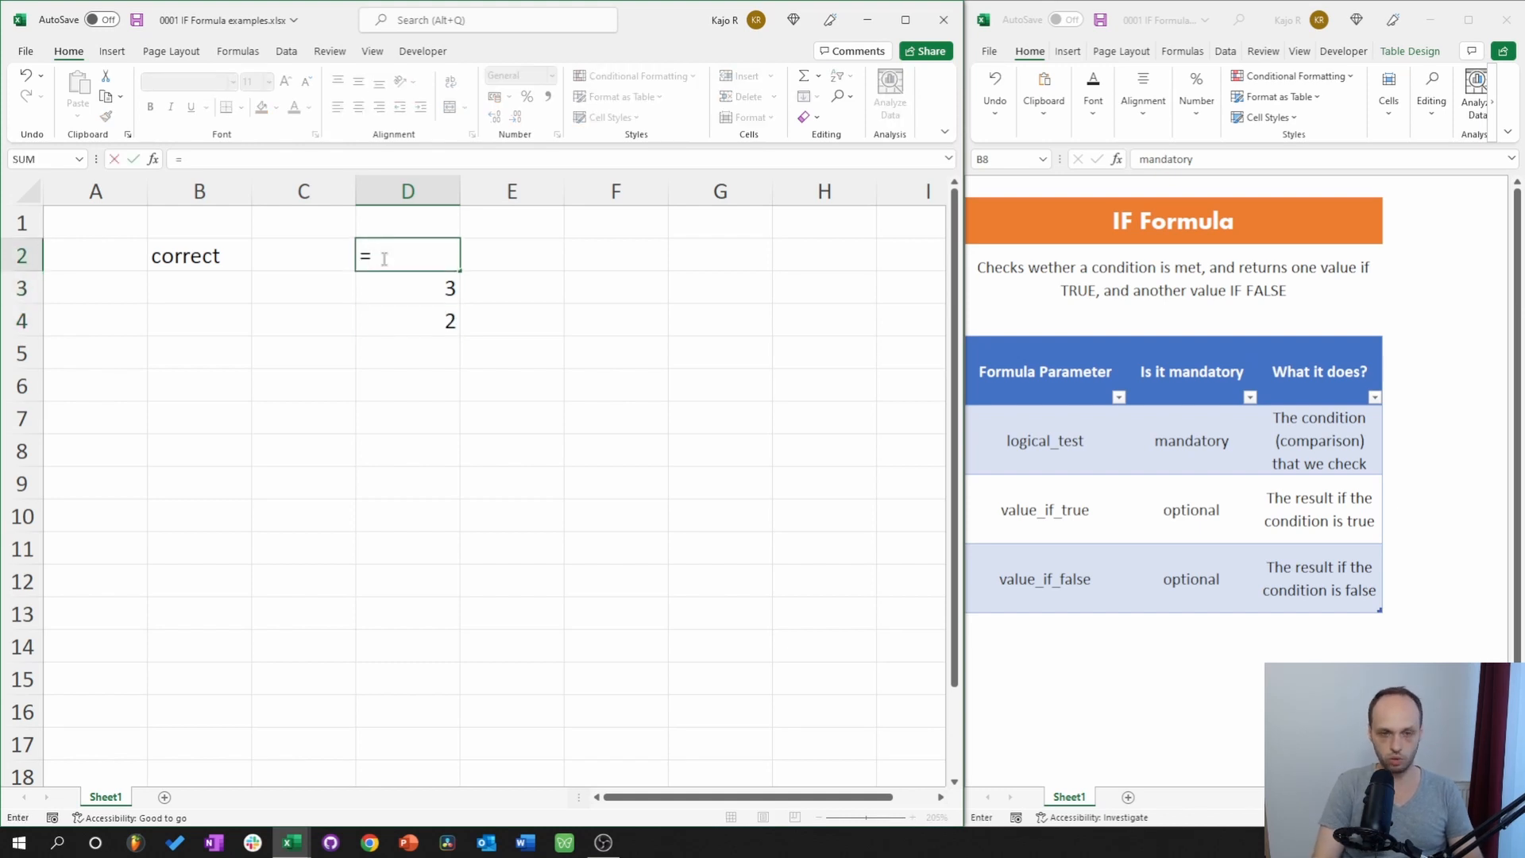
{"action": "left_click", "coordinate": [437, 289]}
{"action": "type", "text": "="}
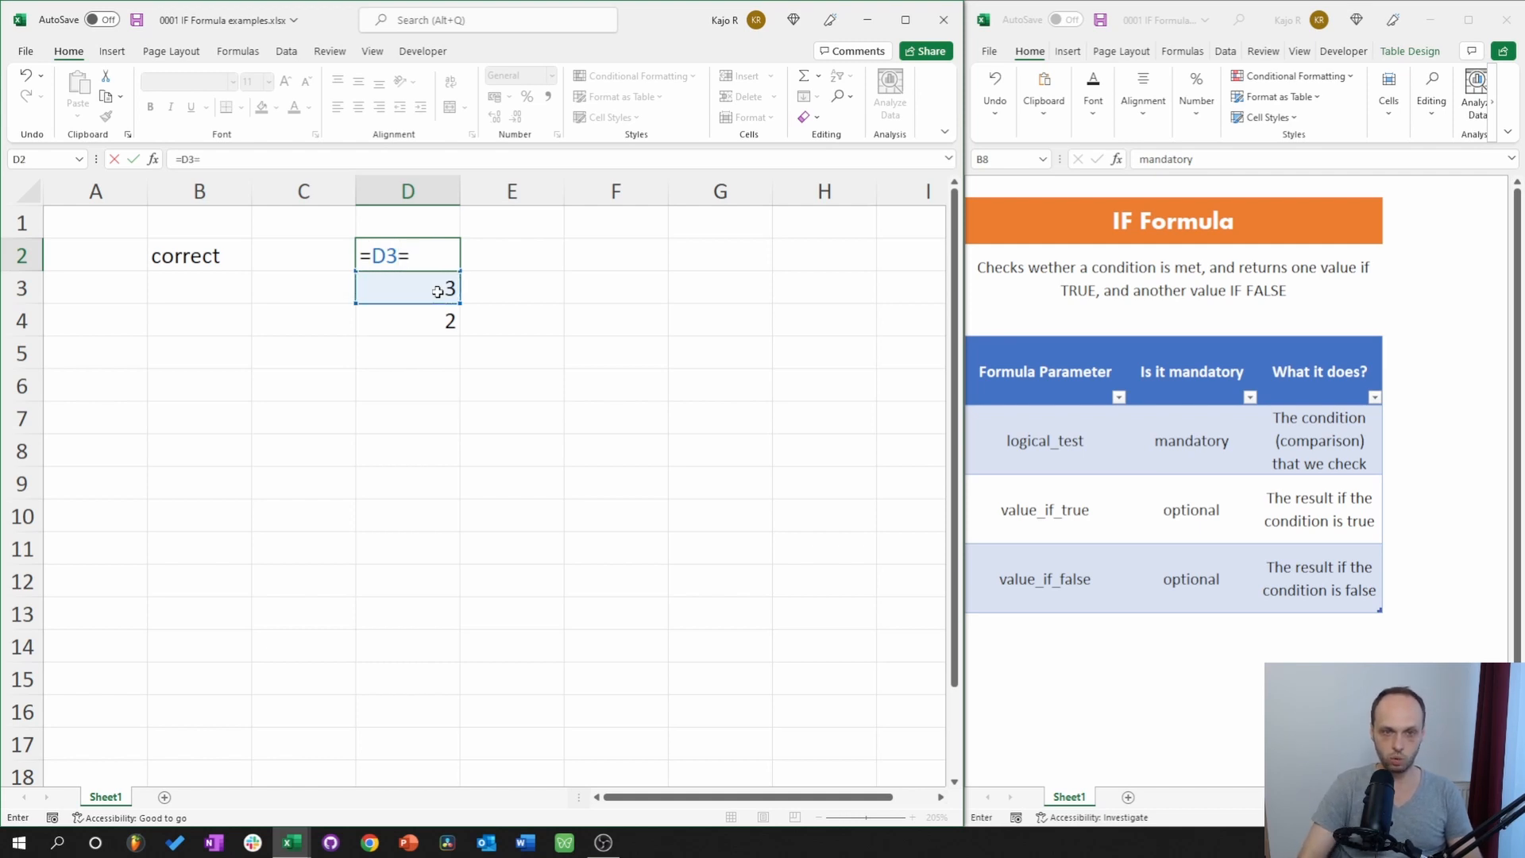
{"action": "left_click", "coordinate": [438, 290]}
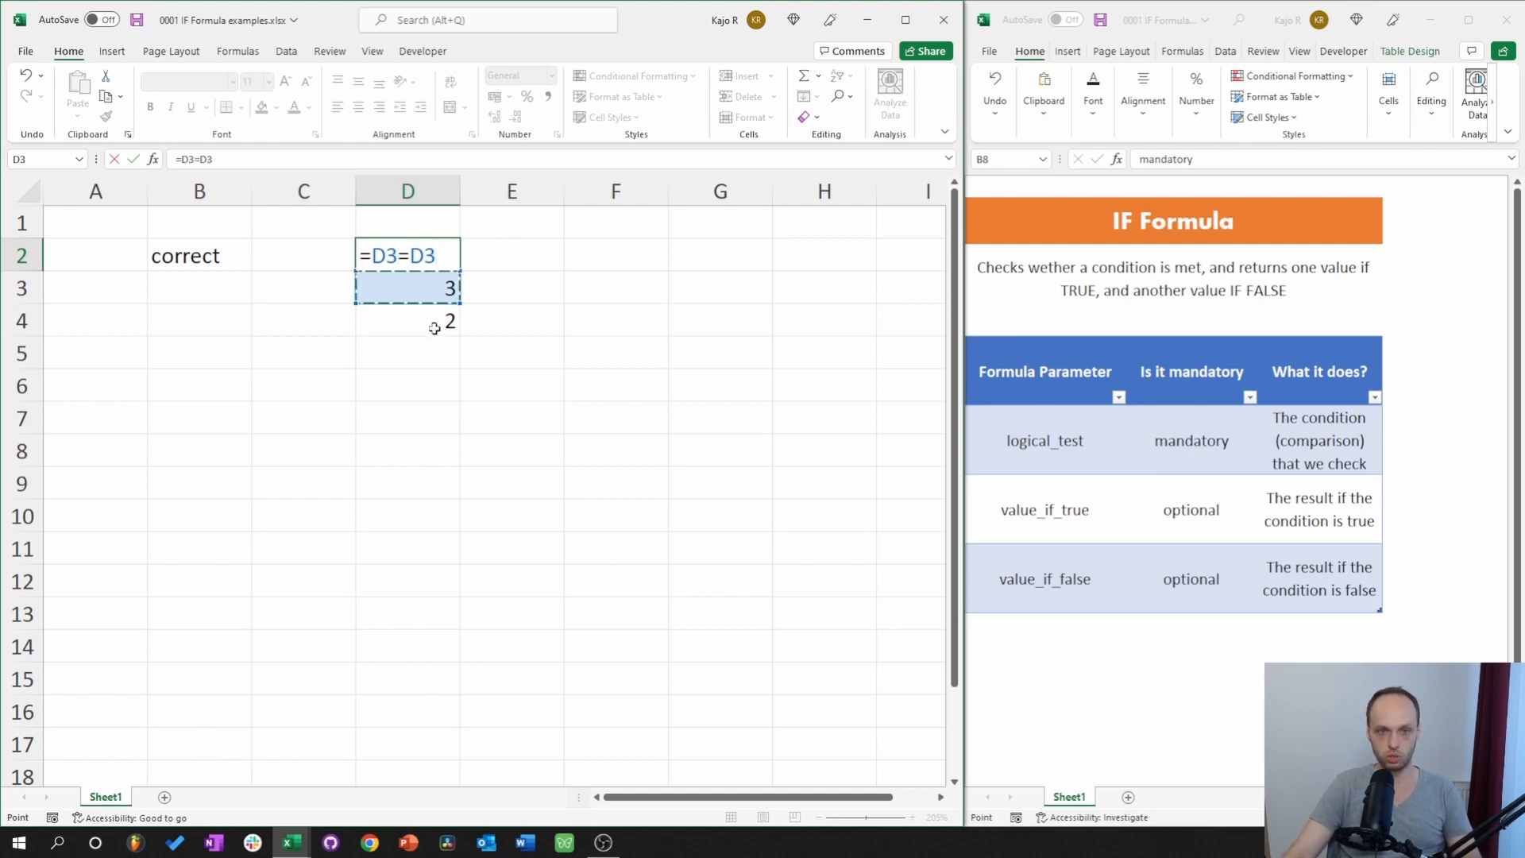
{"action": "left_click", "coordinate": [446, 321]}
{"action": "key", "text": "Return"}
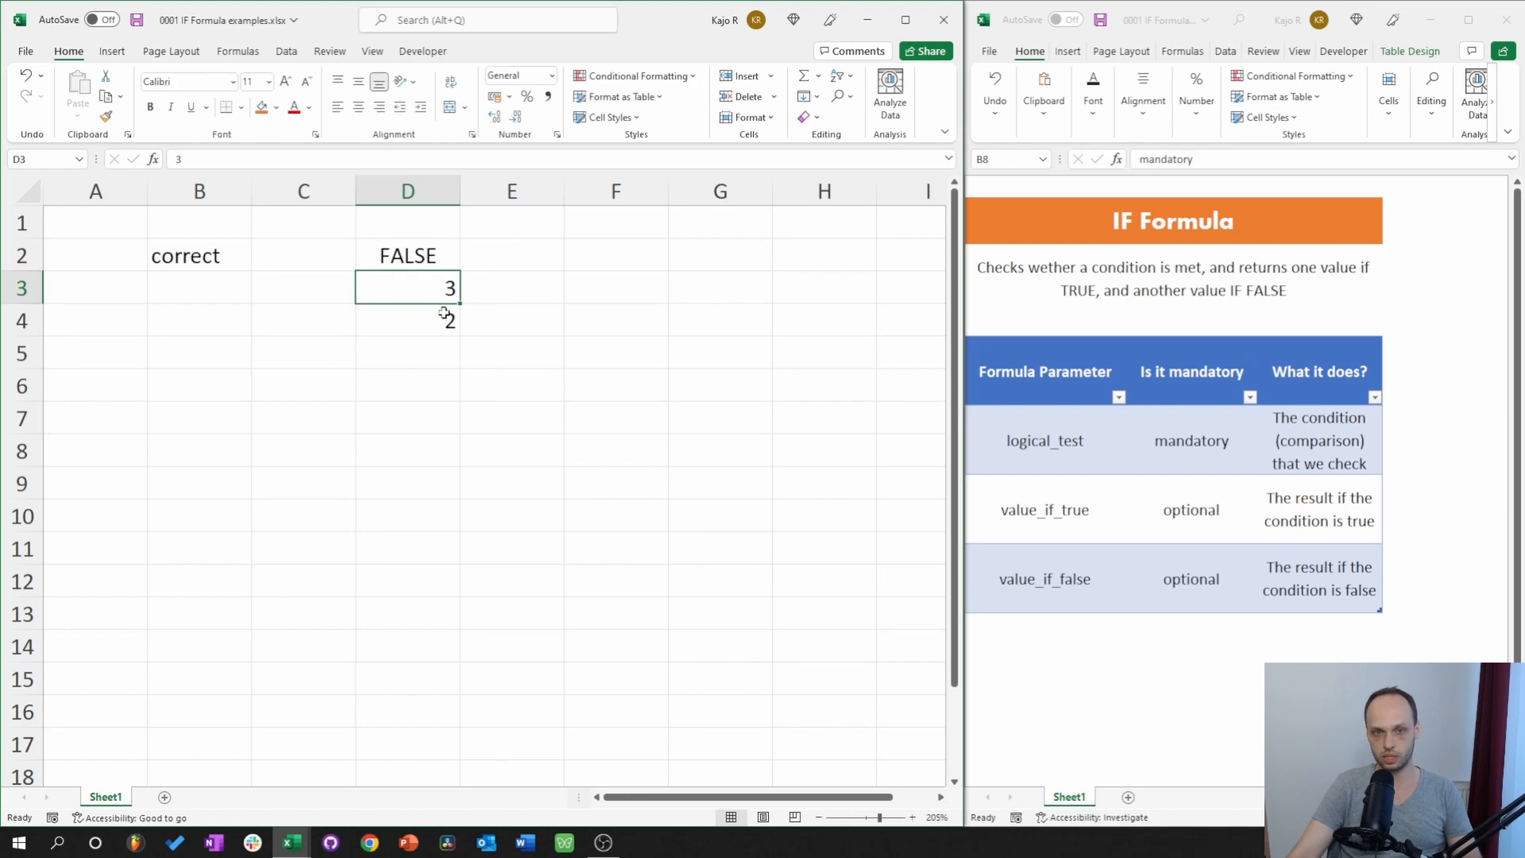
Enter 1 in E3 and E4, and set E2 to =E3=E4 (TRUE).
{"action": "left_click", "coordinate": [521, 295]}
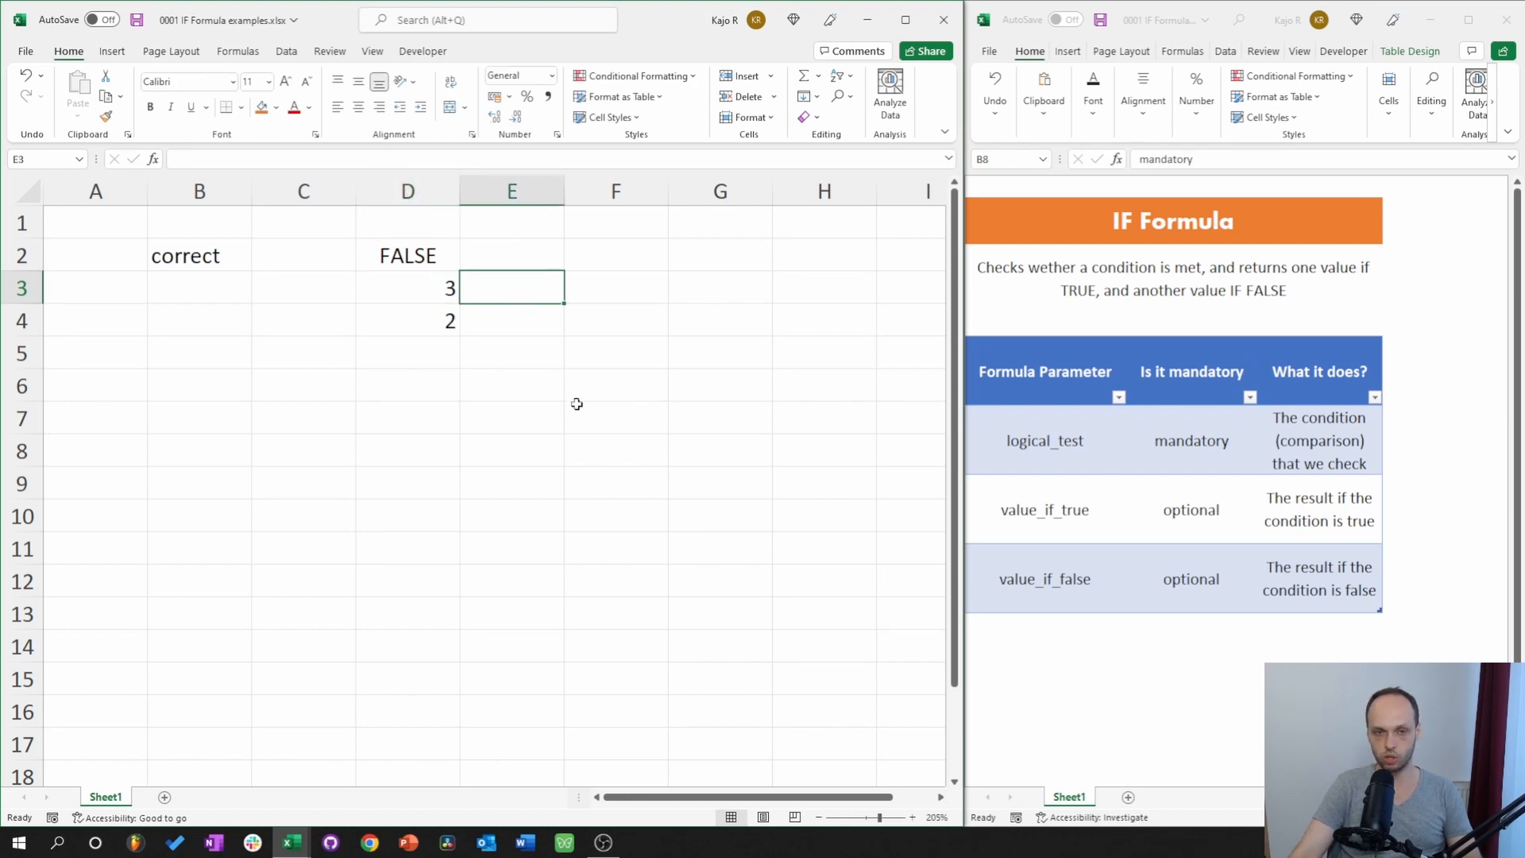
{"action": "type", "text": "1"}
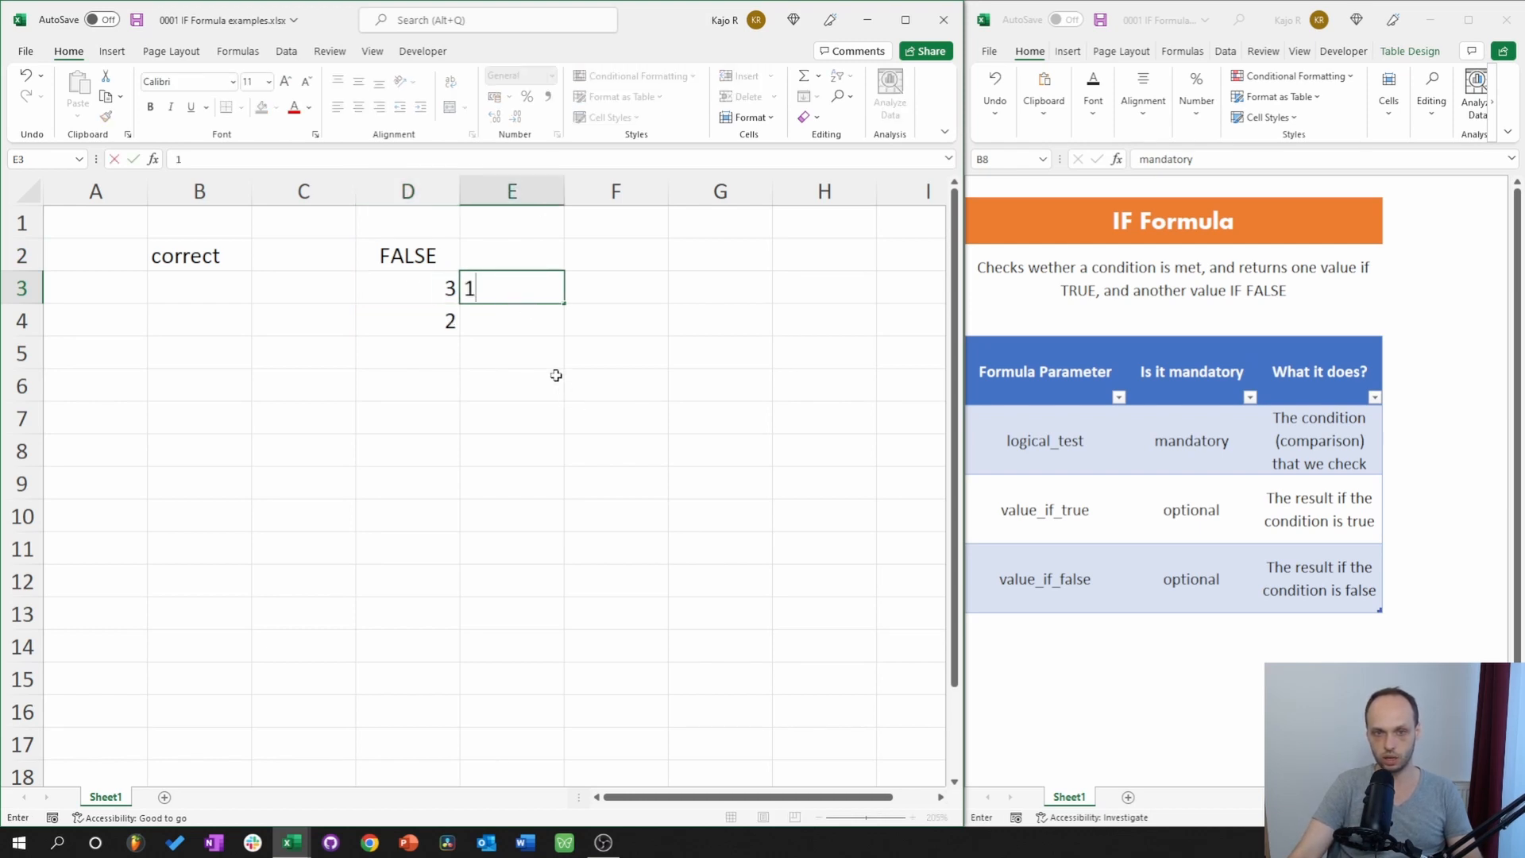
{"action": "key", "text": "Return"}
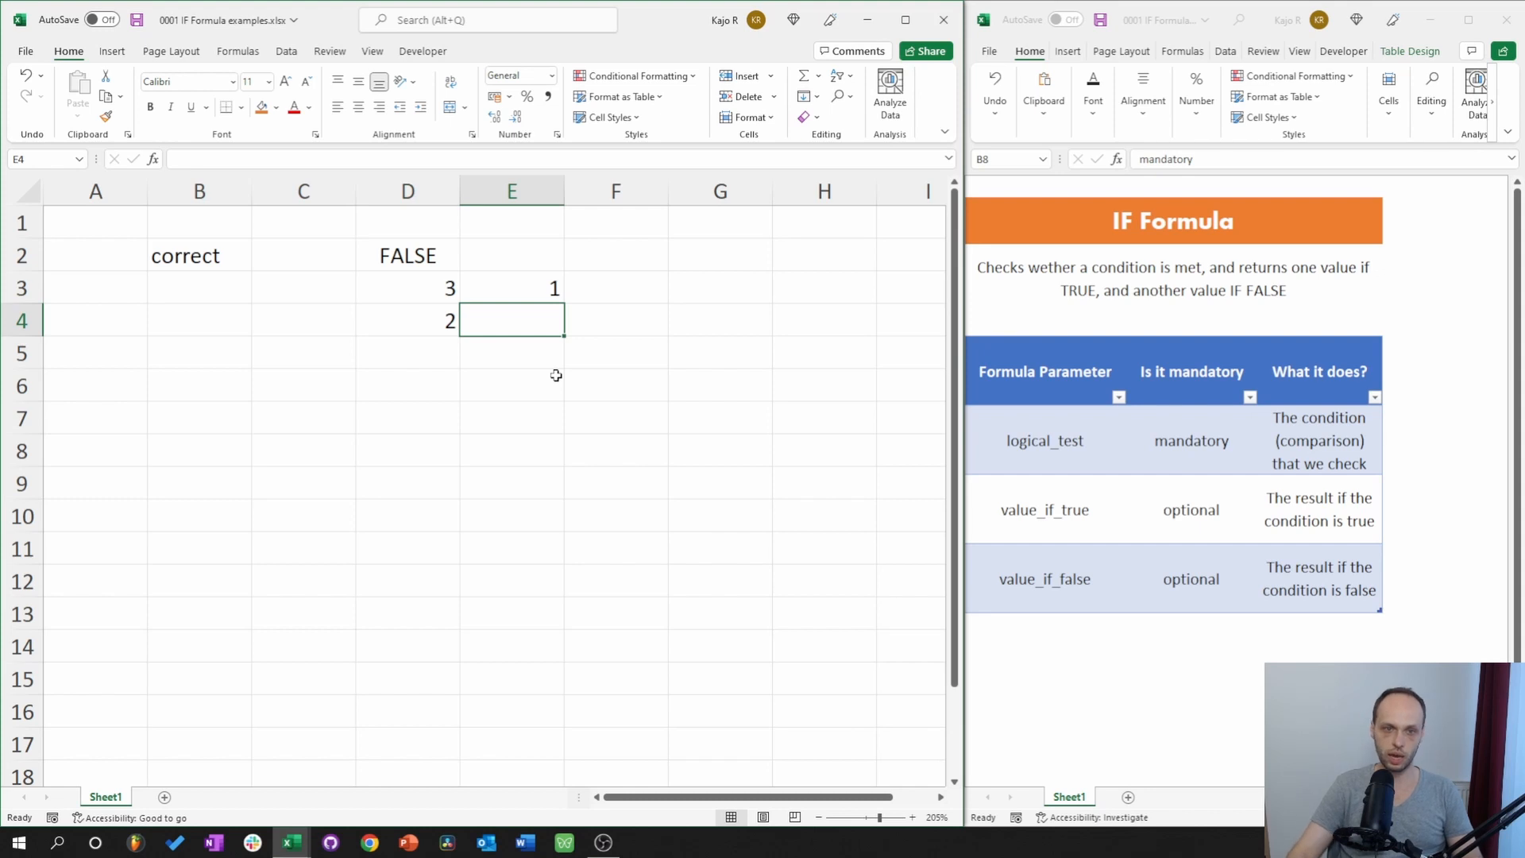
{"action": "type", "text": "1"}
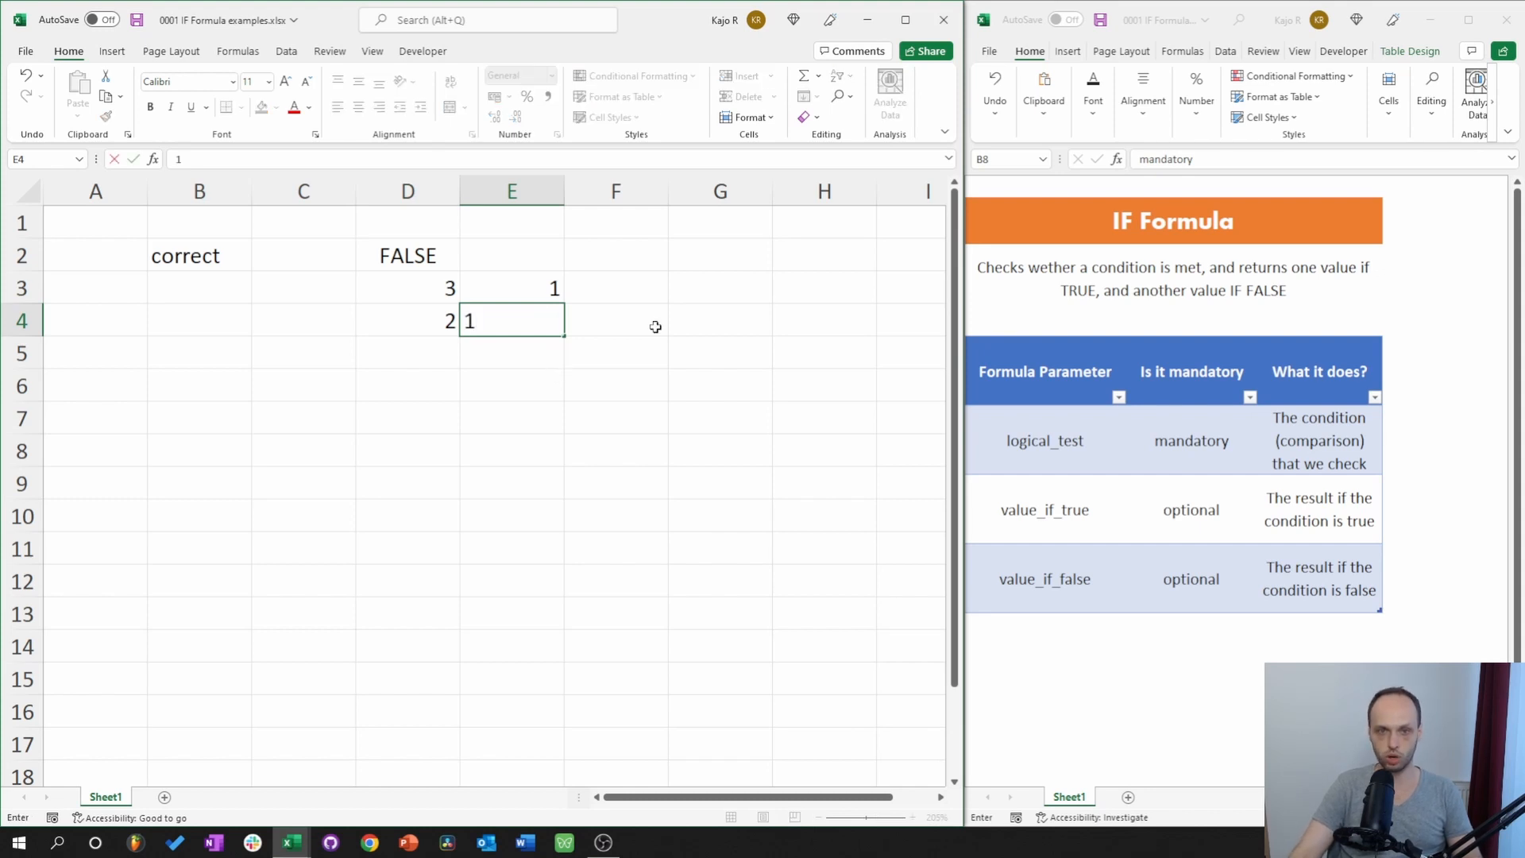
{"action": "key", "text": "Return"}
{"action": "left_click", "coordinate": [512, 249]}
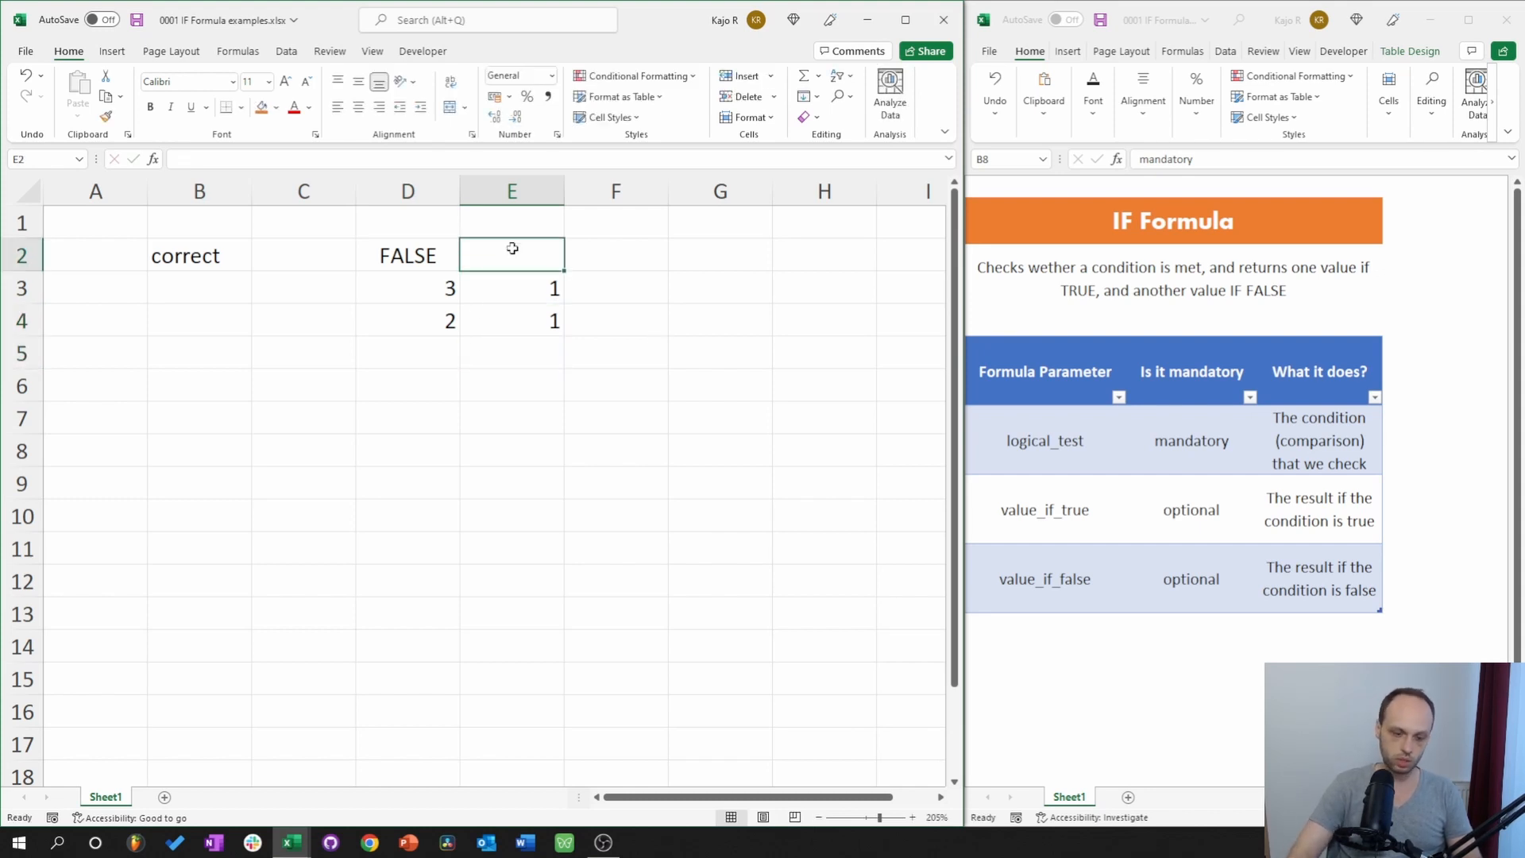
{"action": "type", "text": "="}
{"action": "left_click", "coordinate": [551, 288]}
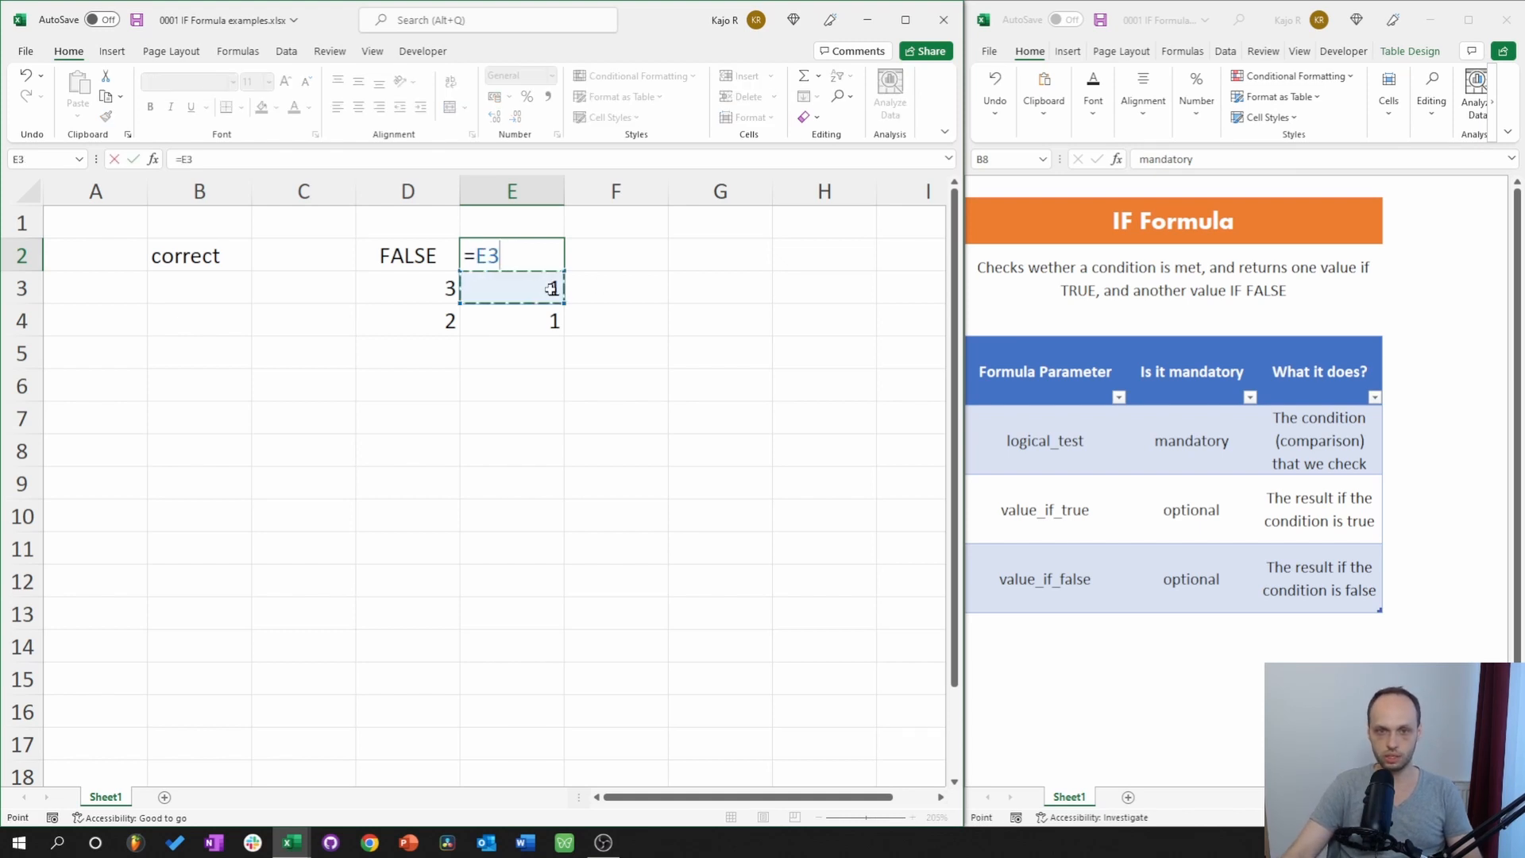
{"action": "type", "text": "="}
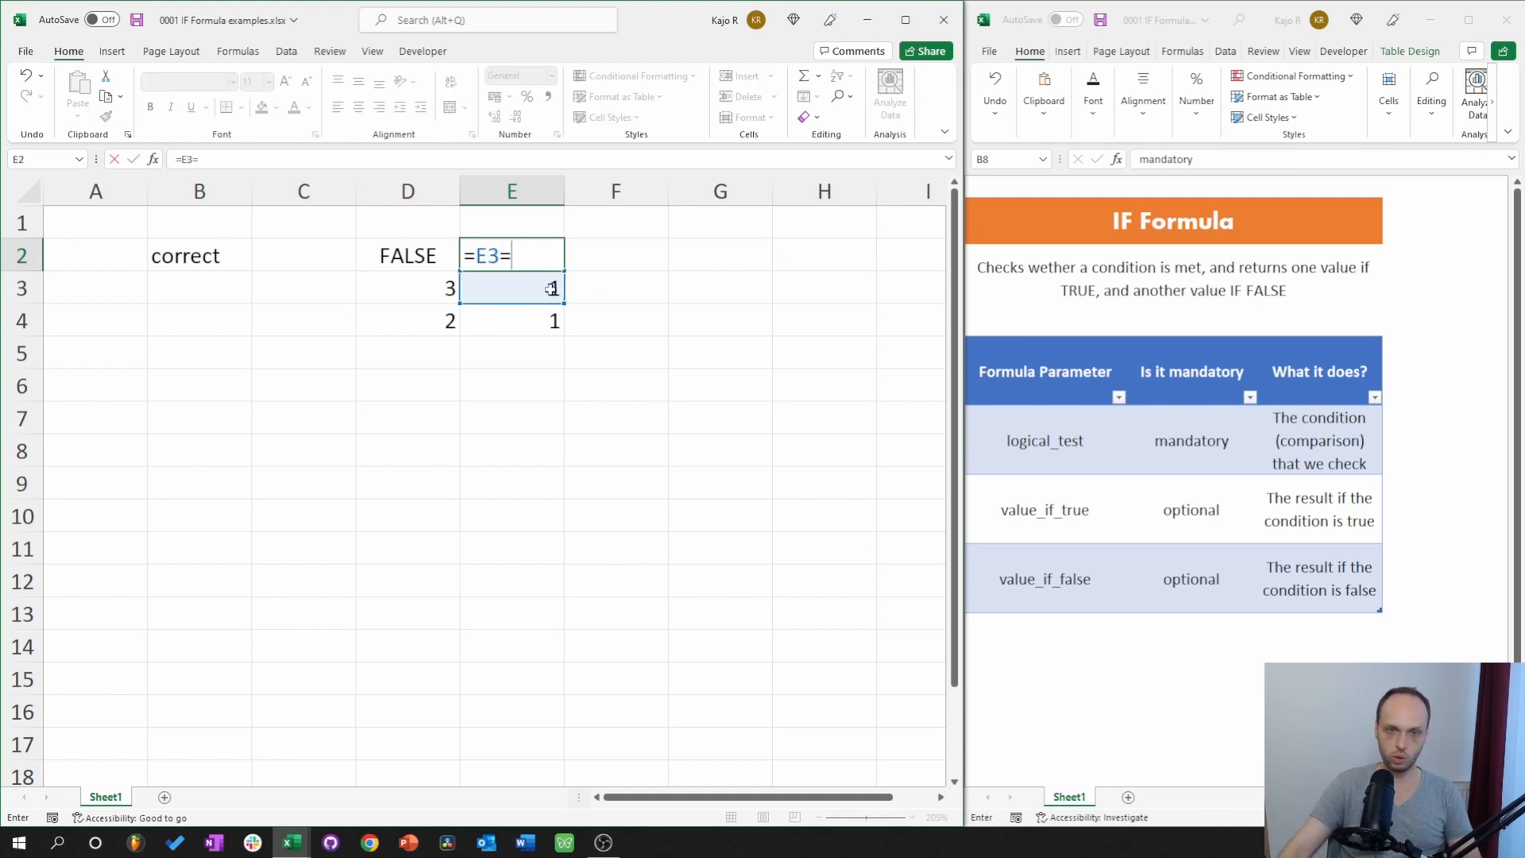
{"action": "left_click", "coordinate": [523, 328]}
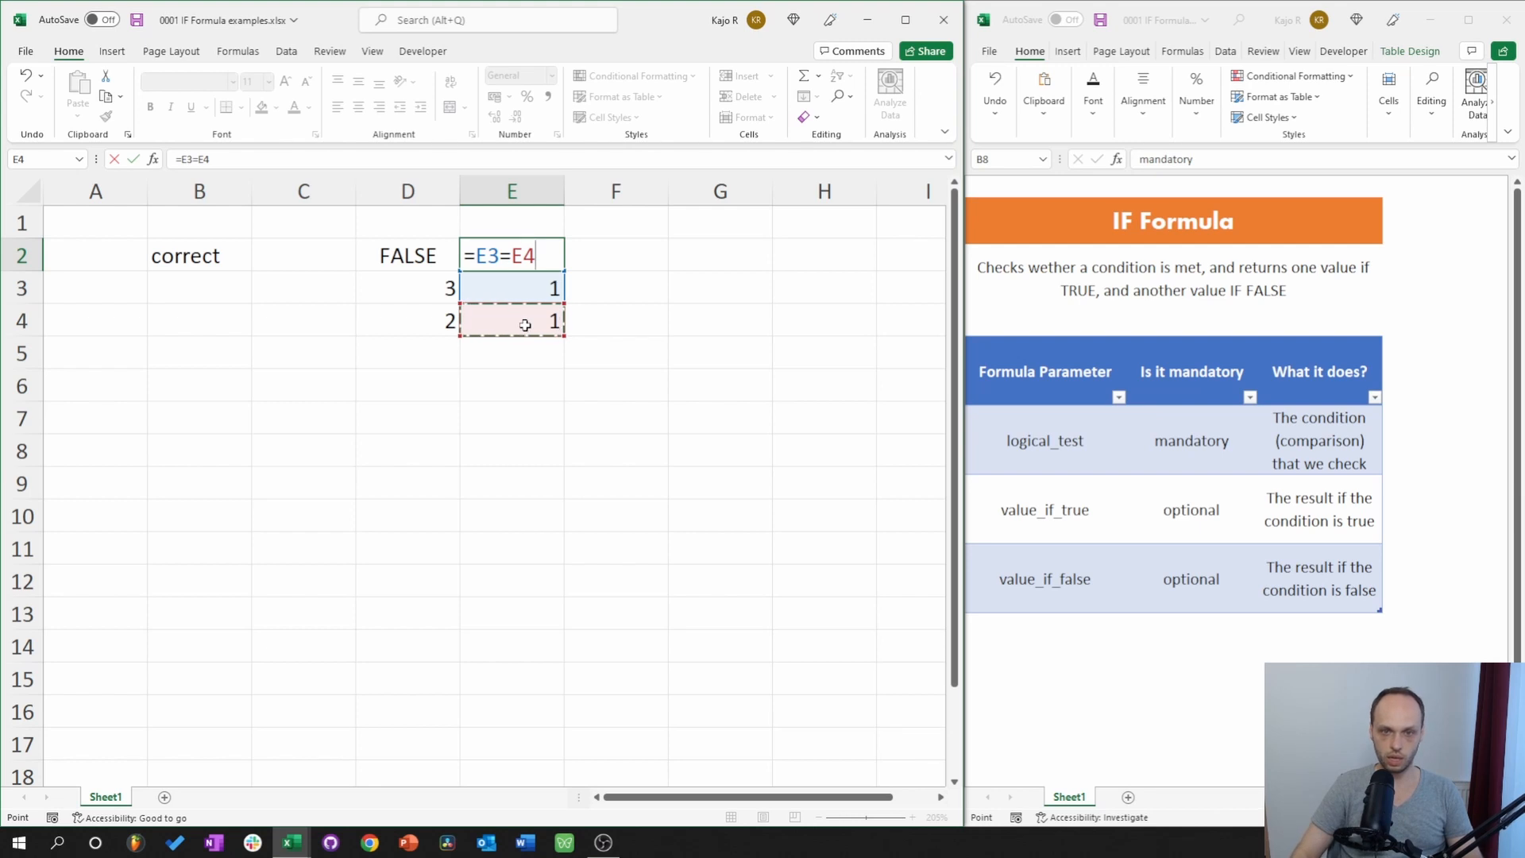
{"action": "key", "text": "Return"}
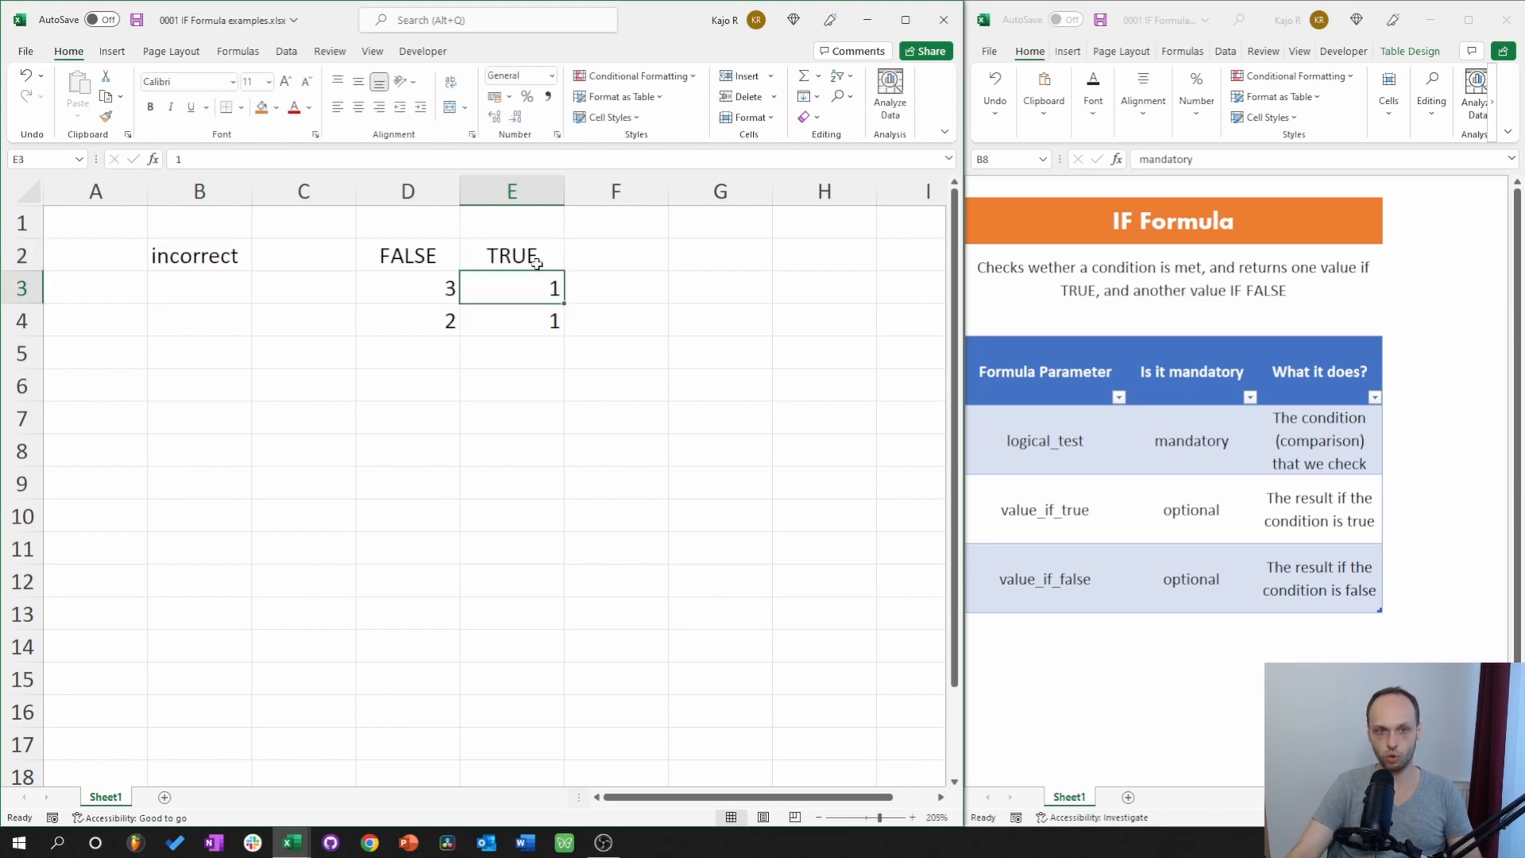
{"action": "left_click", "coordinate": [536, 257]}
{"action": "left_click", "coordinate": [448, 251]}
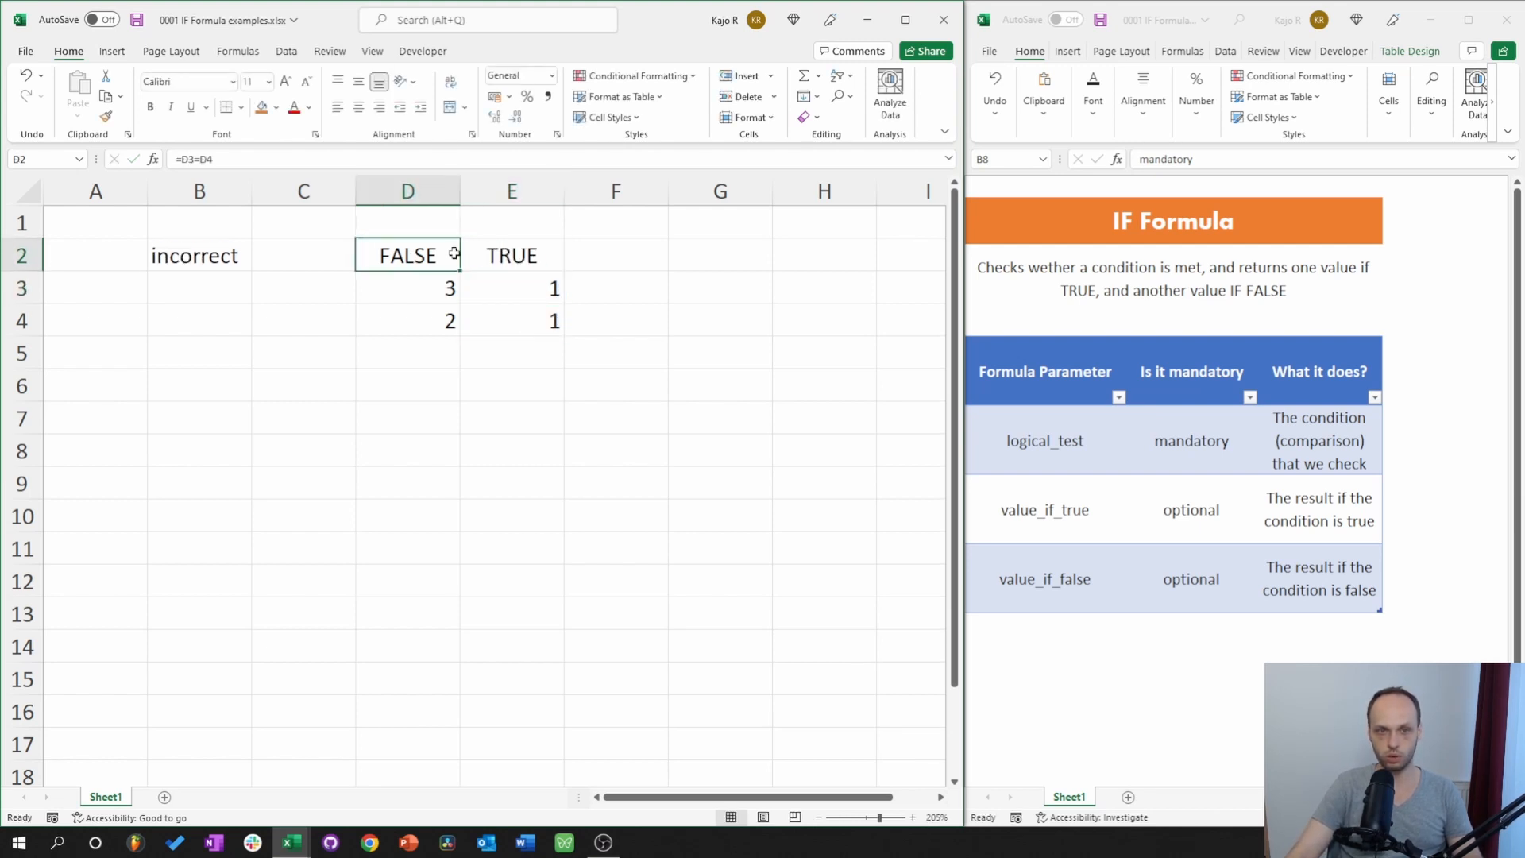
{"action": "left_click", "coordinate": [510, 251]}
{"action": "left_click", "coordinate": [399, 257]}
{"action": "left_click", "coordinate": [153, 256]}
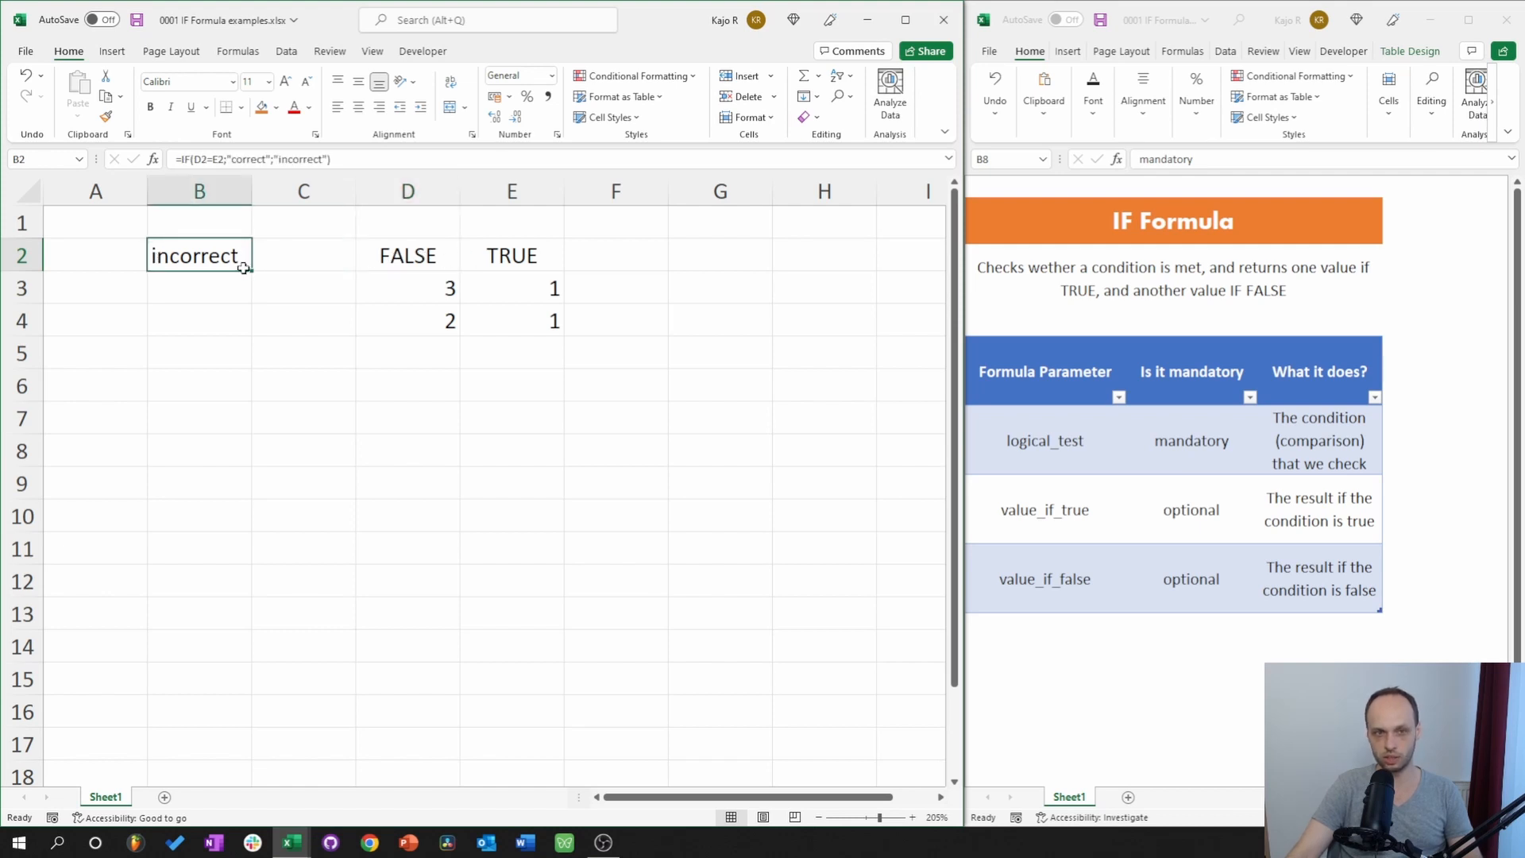
{"action": "left_click", "coordinate": [408, 261]}
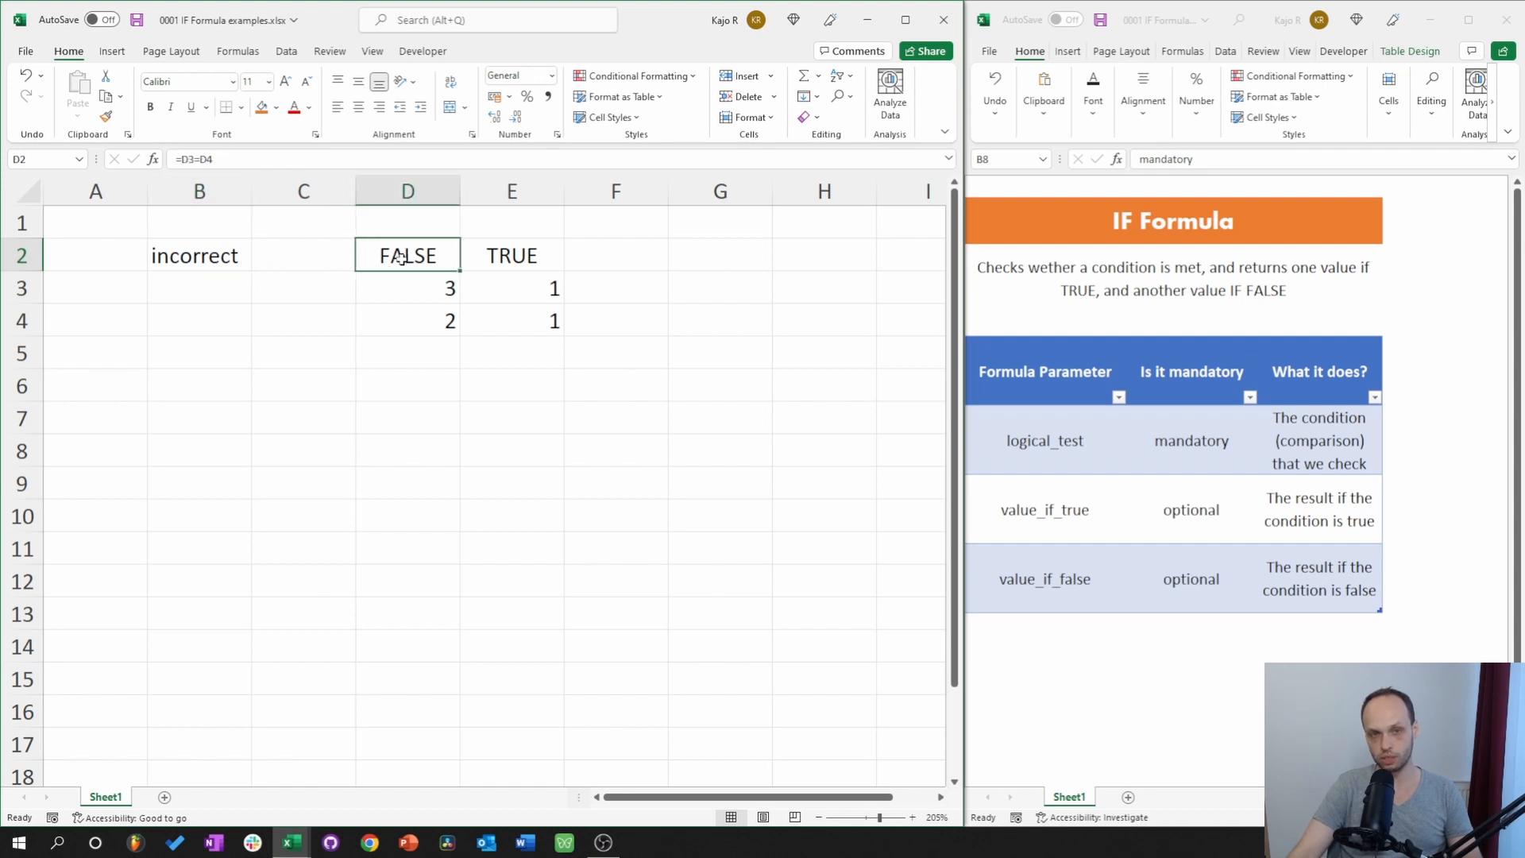
{"action": "left_click", "coordinate": [509, 259]}
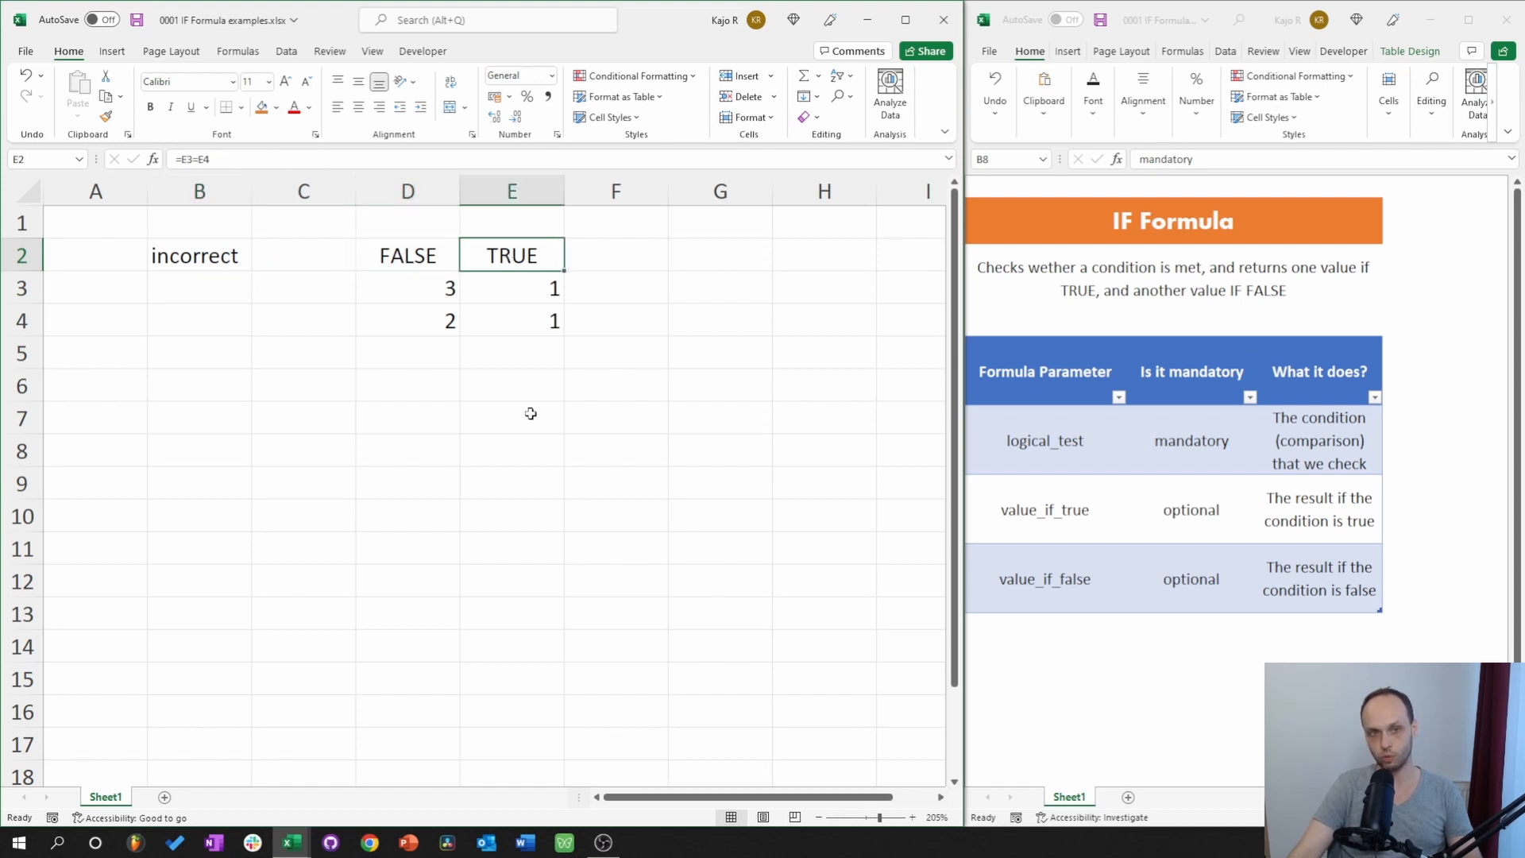
{"action": "left_click", "coordinate": [191, 255]}
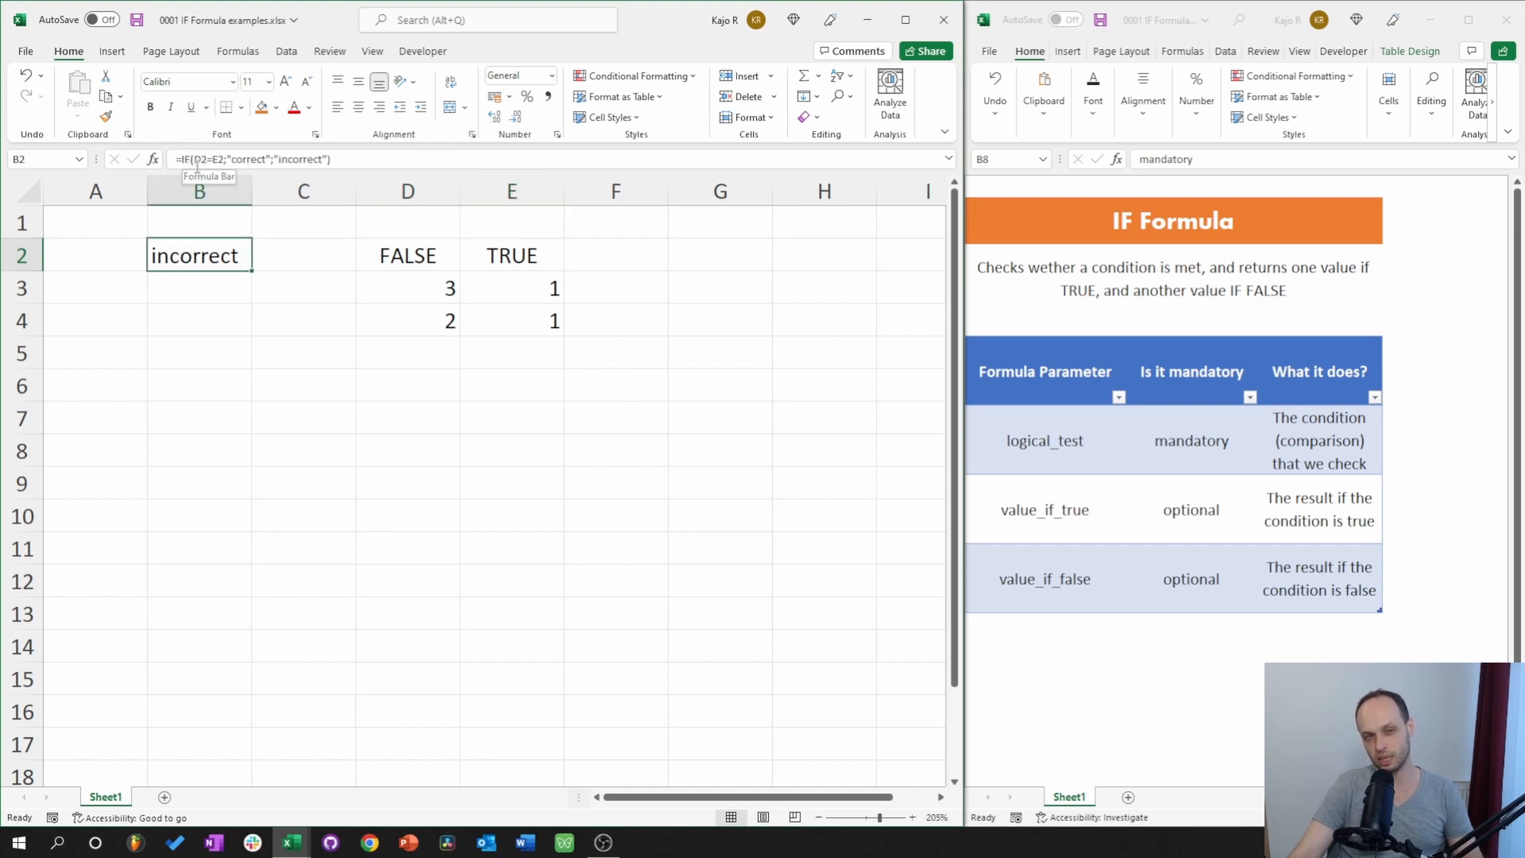